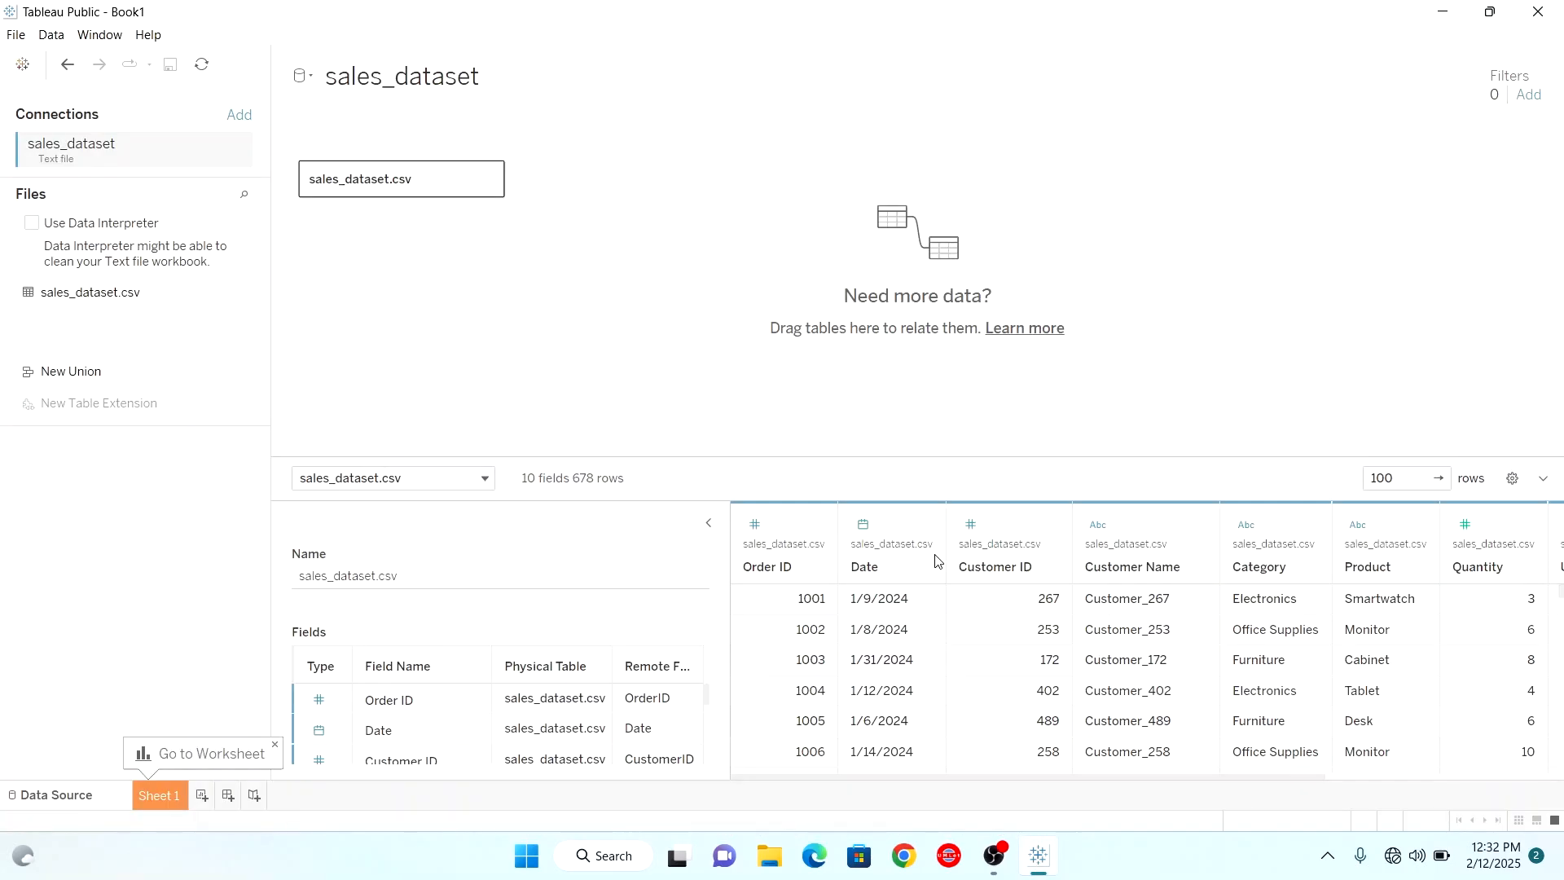
# Enlarge the data preview of sales_dataset.csv and look through its columns as far as Profit.
pyautogui.moveTo(907, 457); pyautogui.dragTo(906, 278)
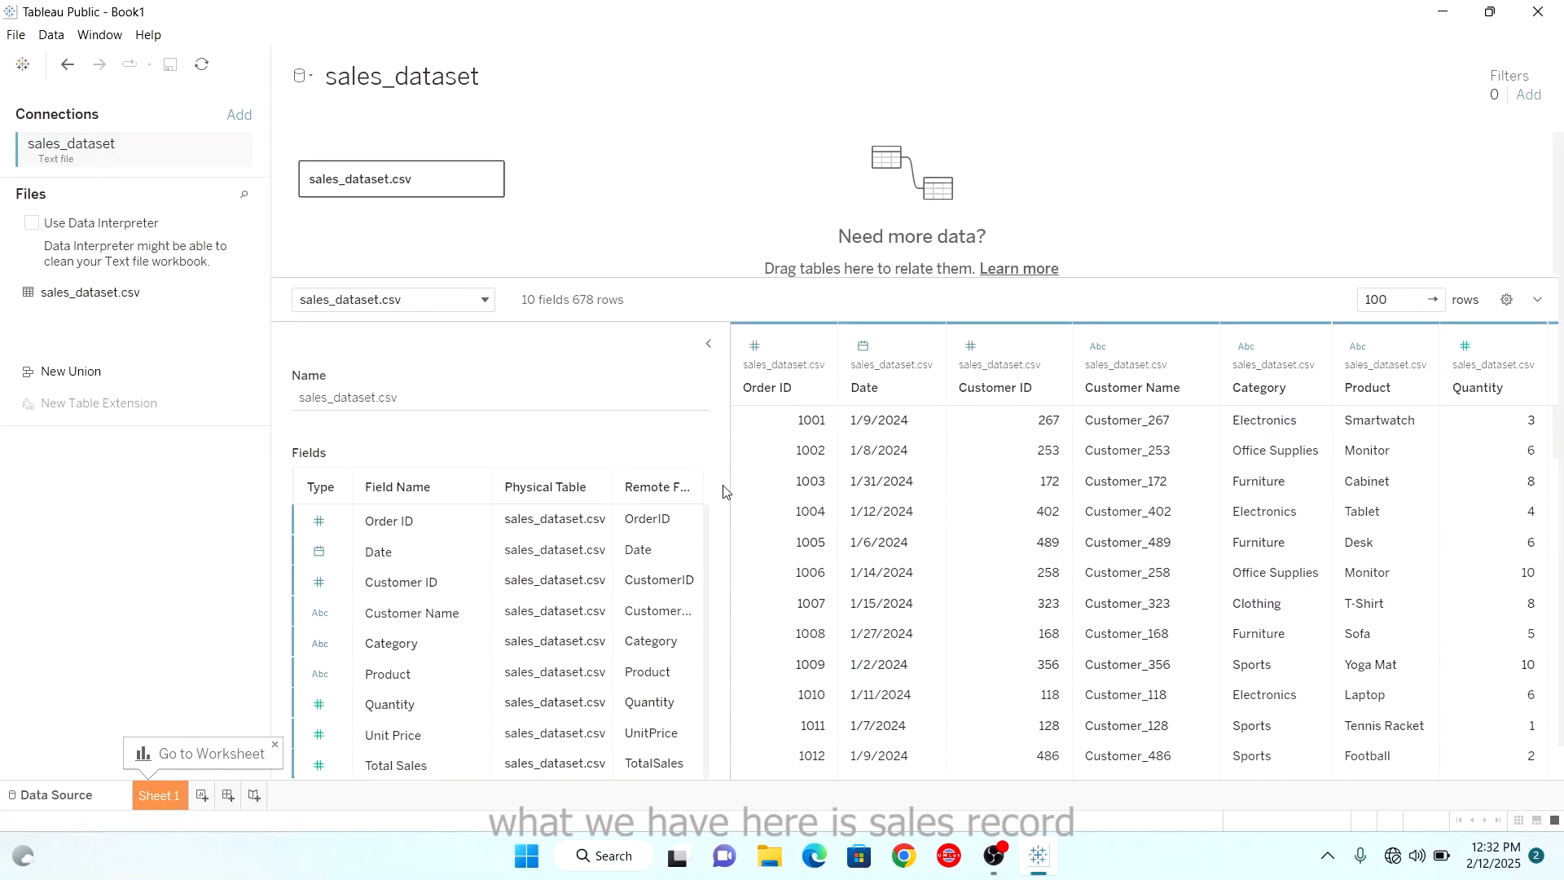
pyautogui.moveTo(723, 491); pyautogui.dragTo(387, 498)
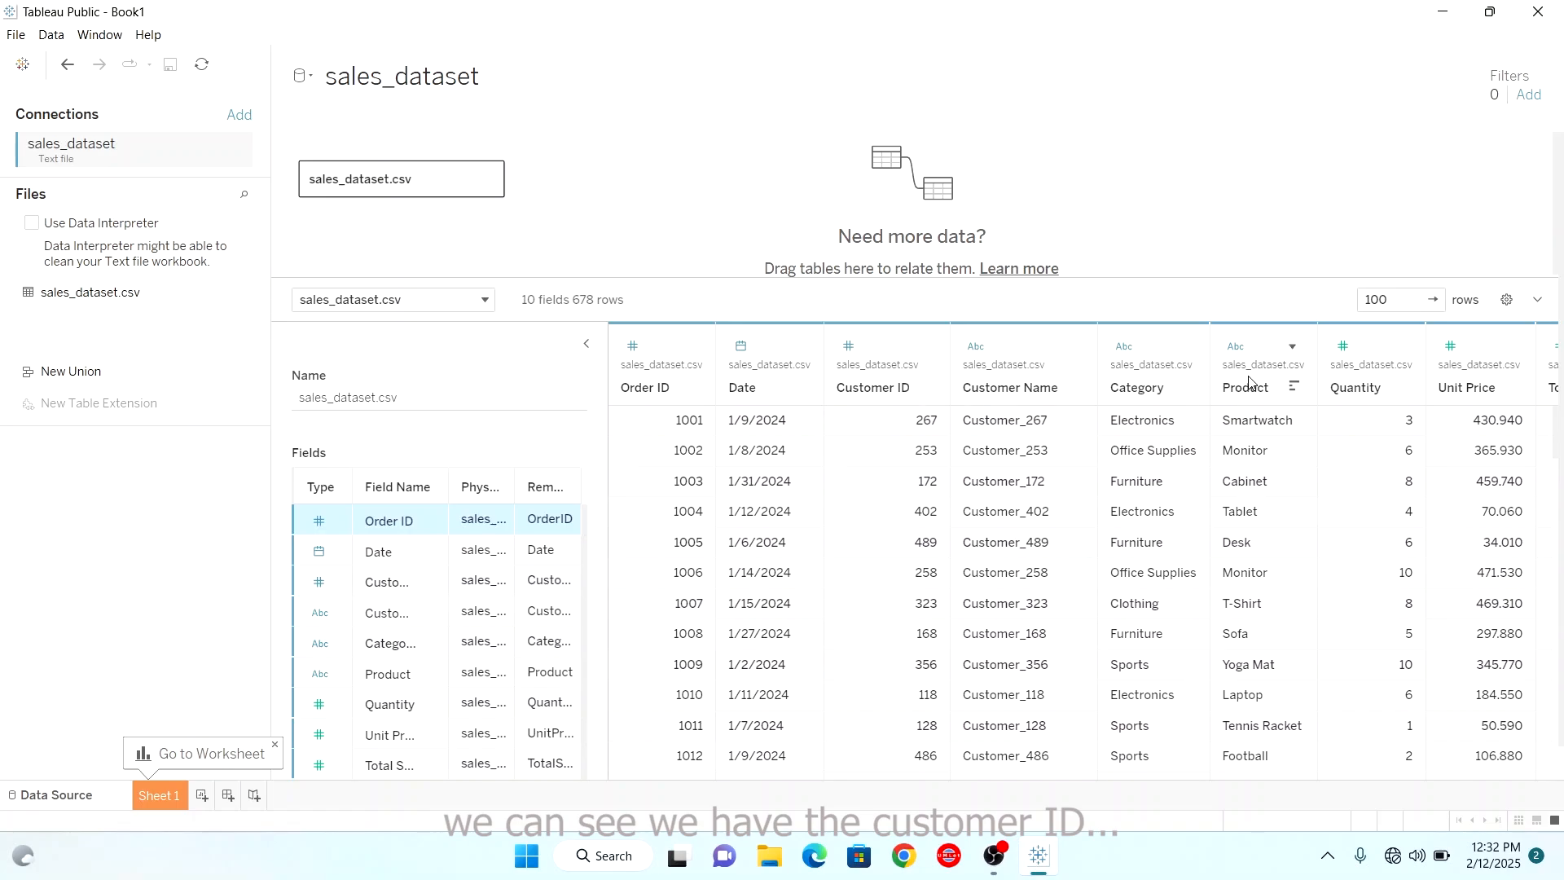
pyautogui.hscroll(3, 1356, 472)
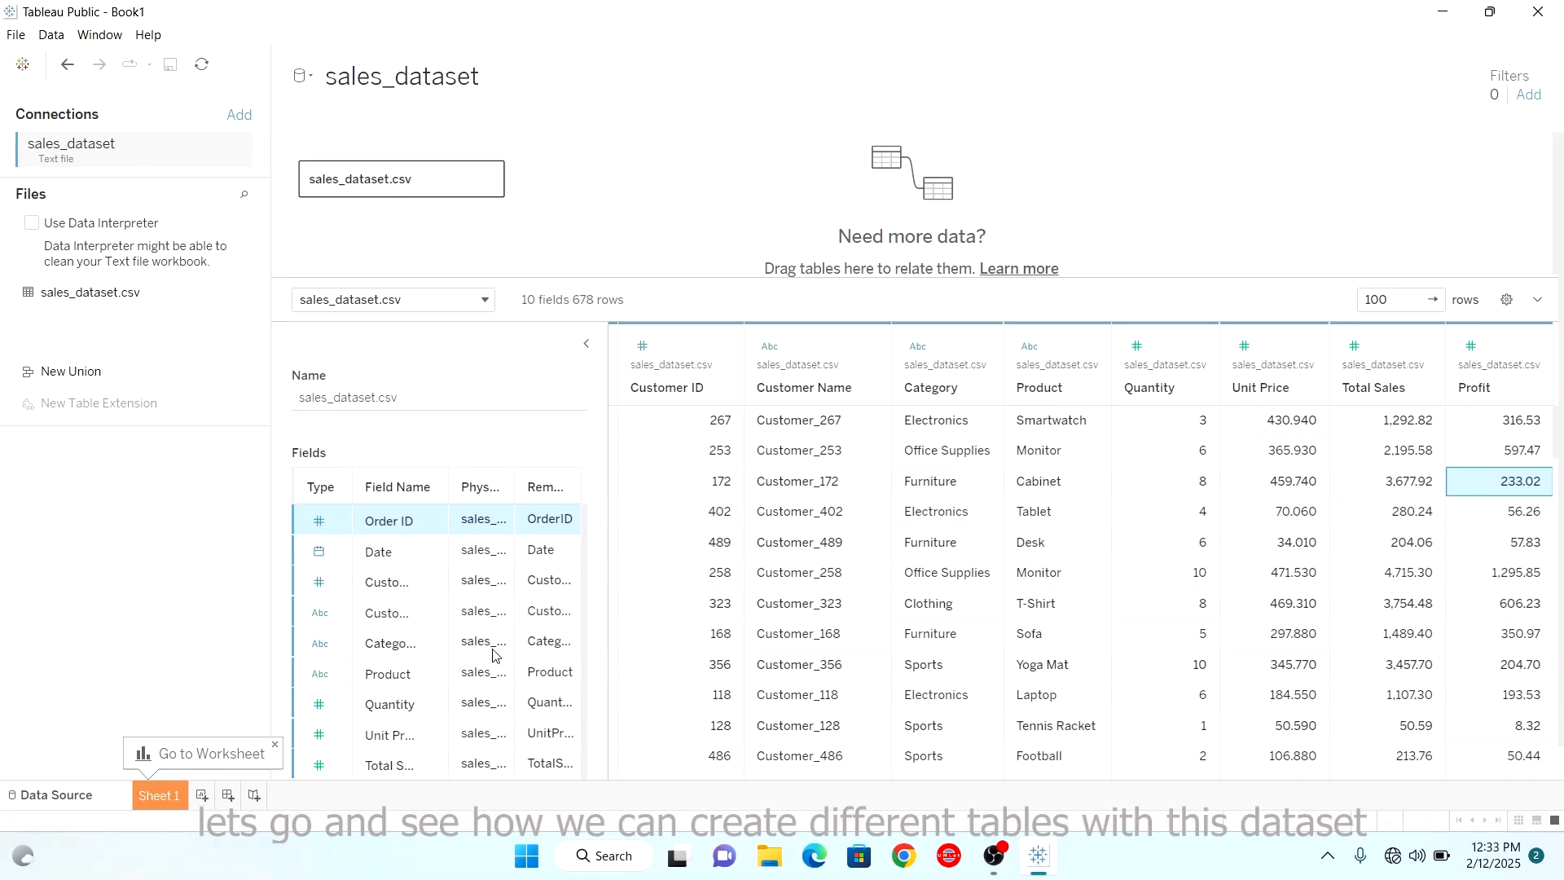
# Open Sheet 1 and place the Category dimension on Rows.
pyautogui.click(169, 796)
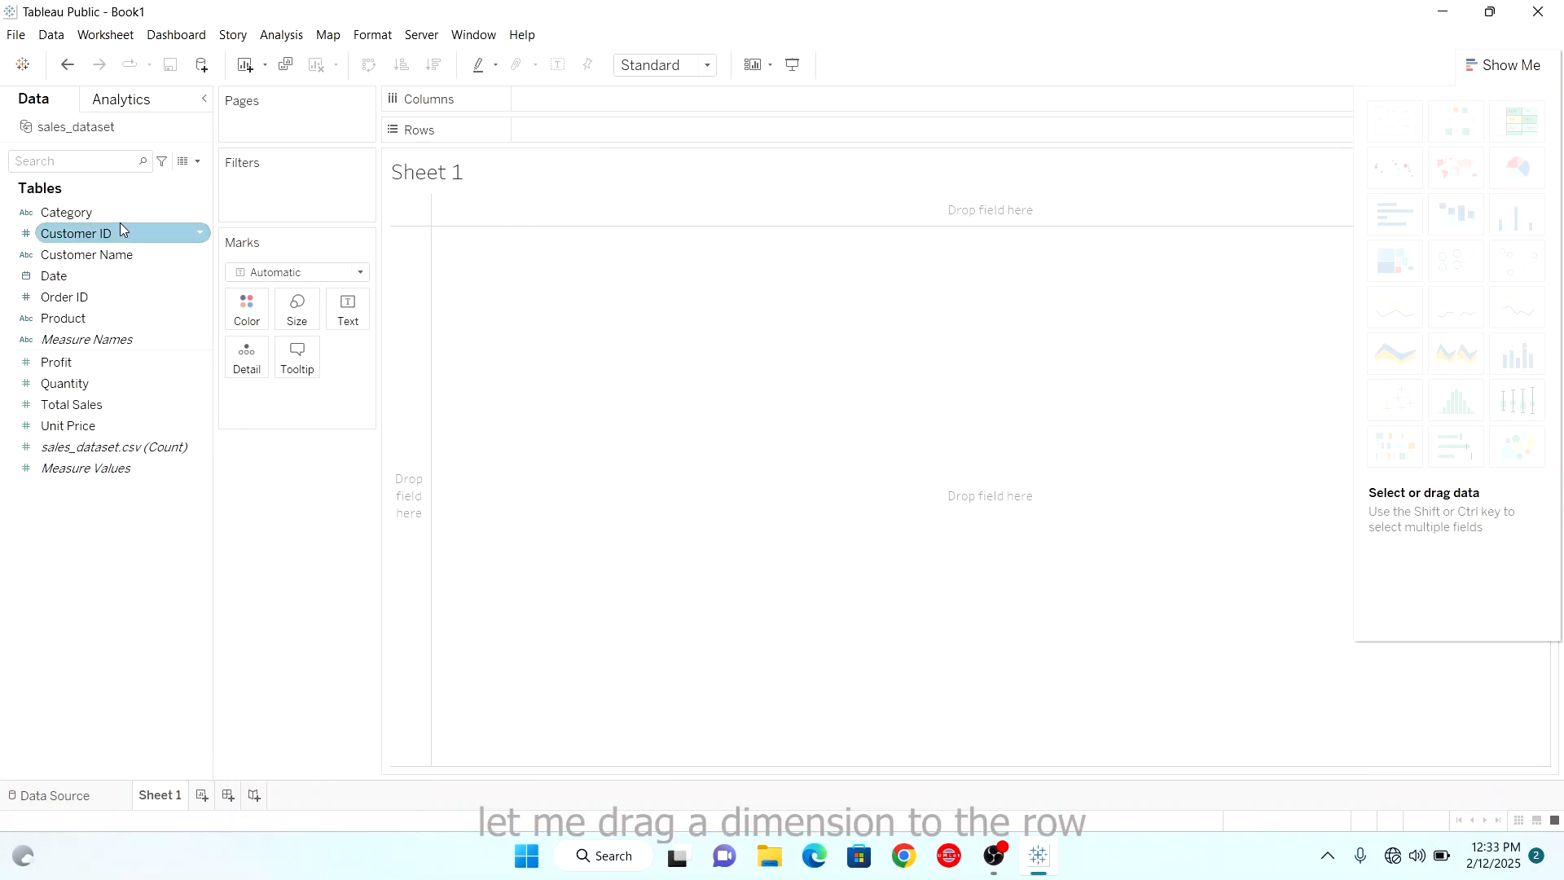
pyautogui.click(64, 217)
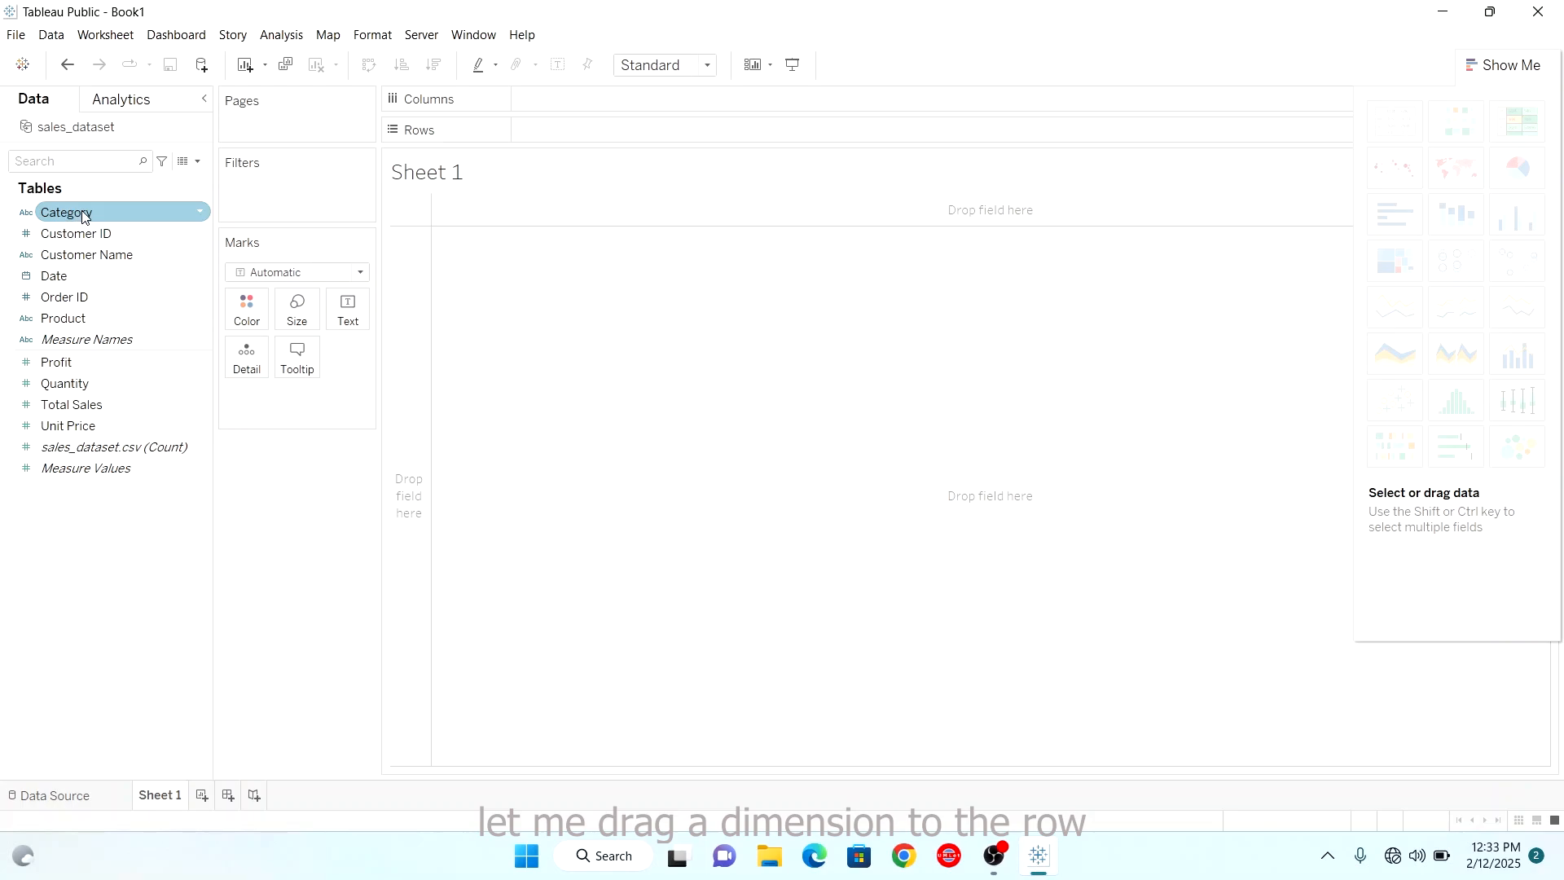
pyautogui.moveTo(82, 215); pyautogui.dragTo(558, 135)
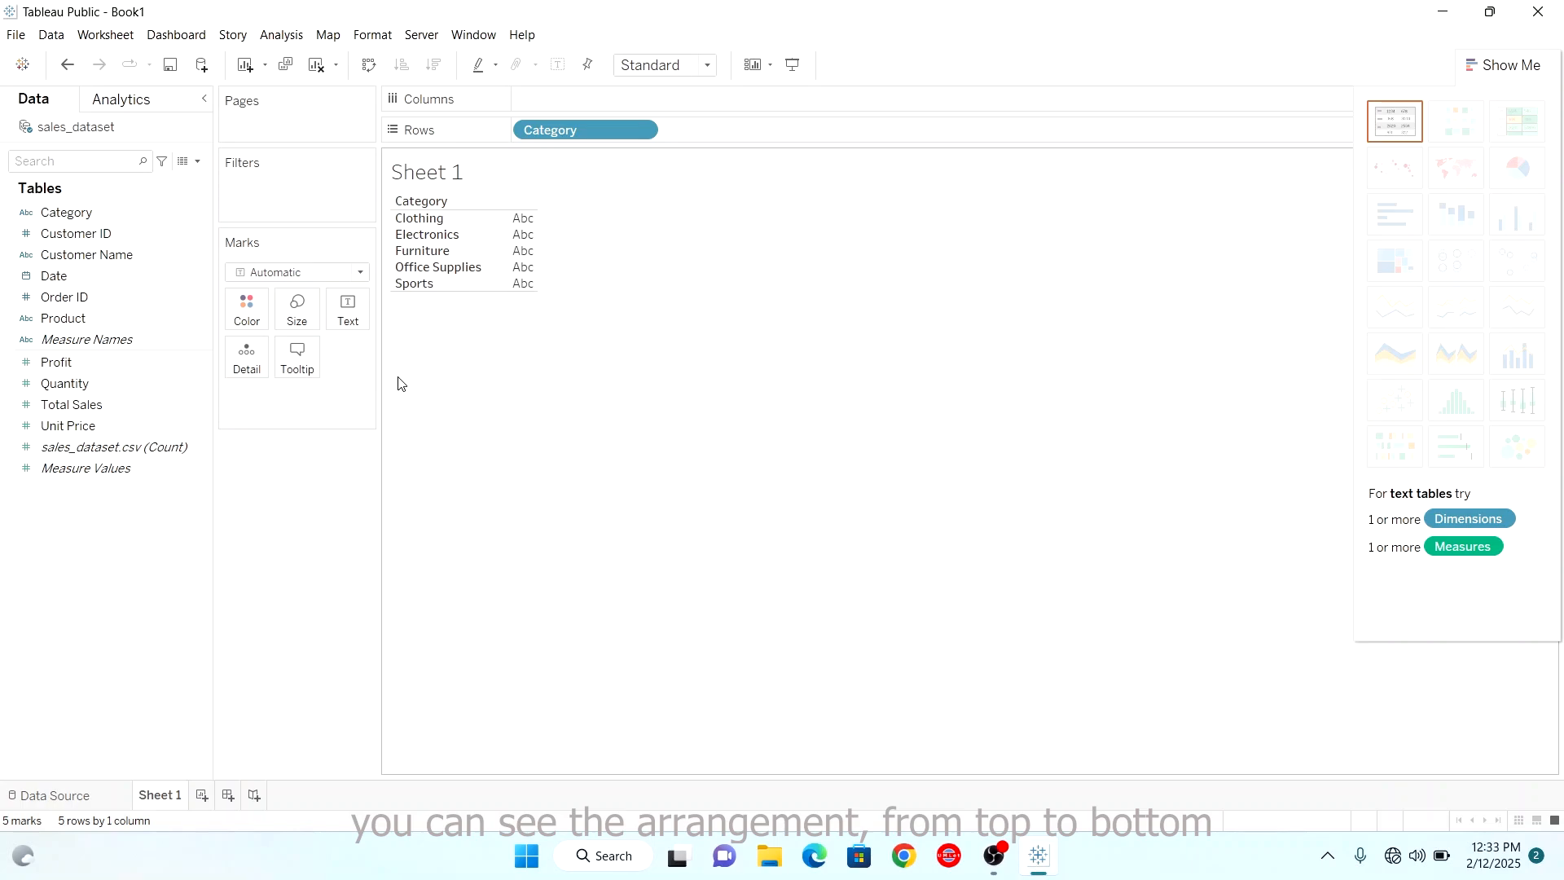
# Try Category on Columns with a wider table, and return it to Rows.
pyautogui.moveTo(540, 136); pyautogui.dragTo(537, 98)
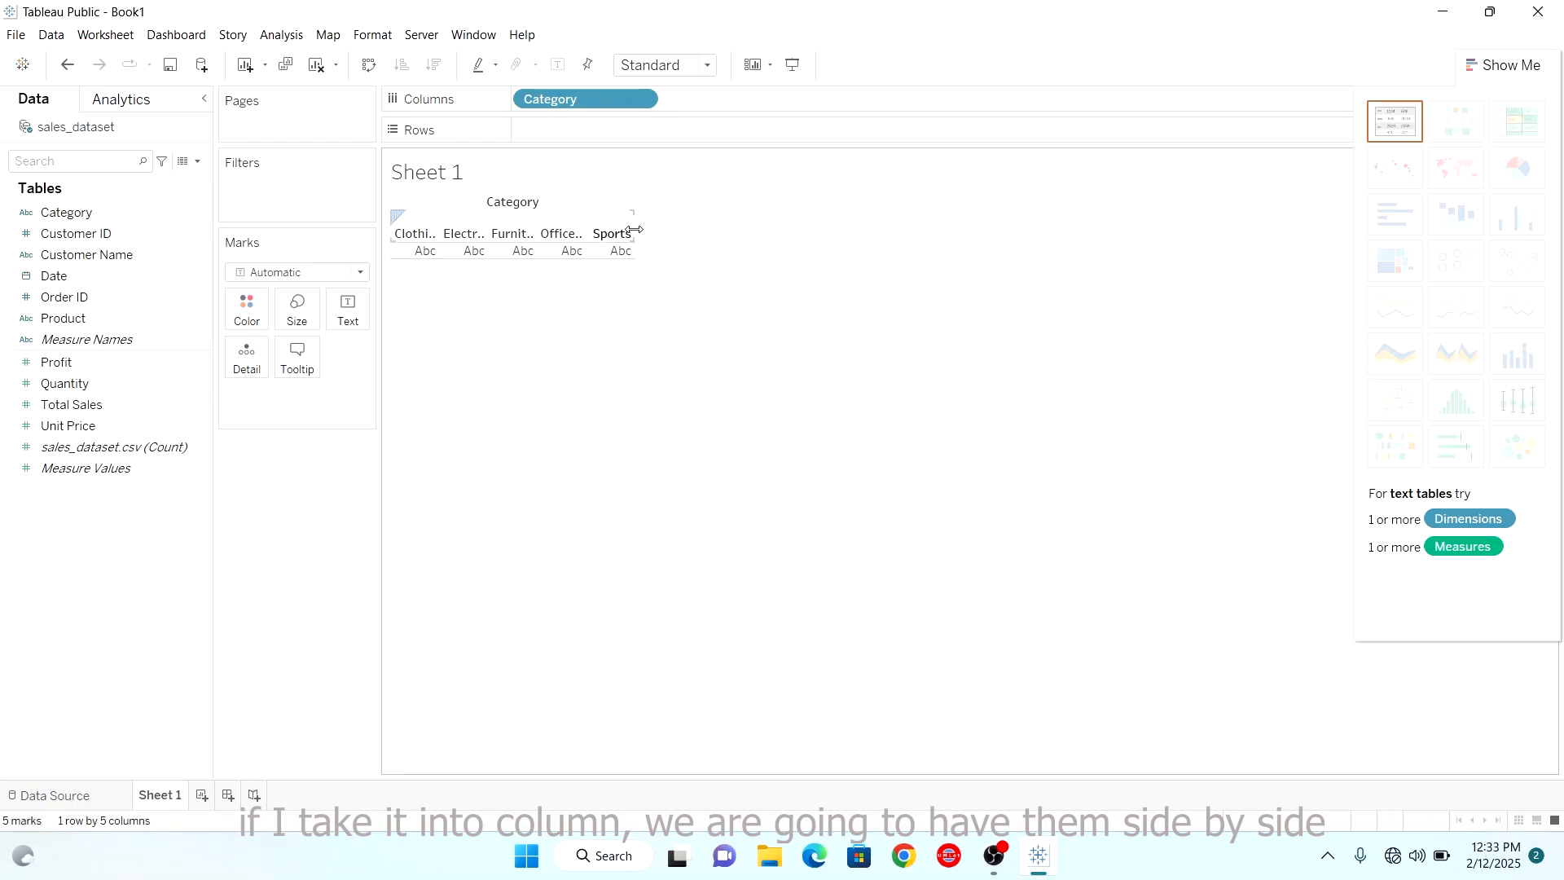
pyautogui.moveTo(661, 217); pyautogui.dragTo(710, 214)
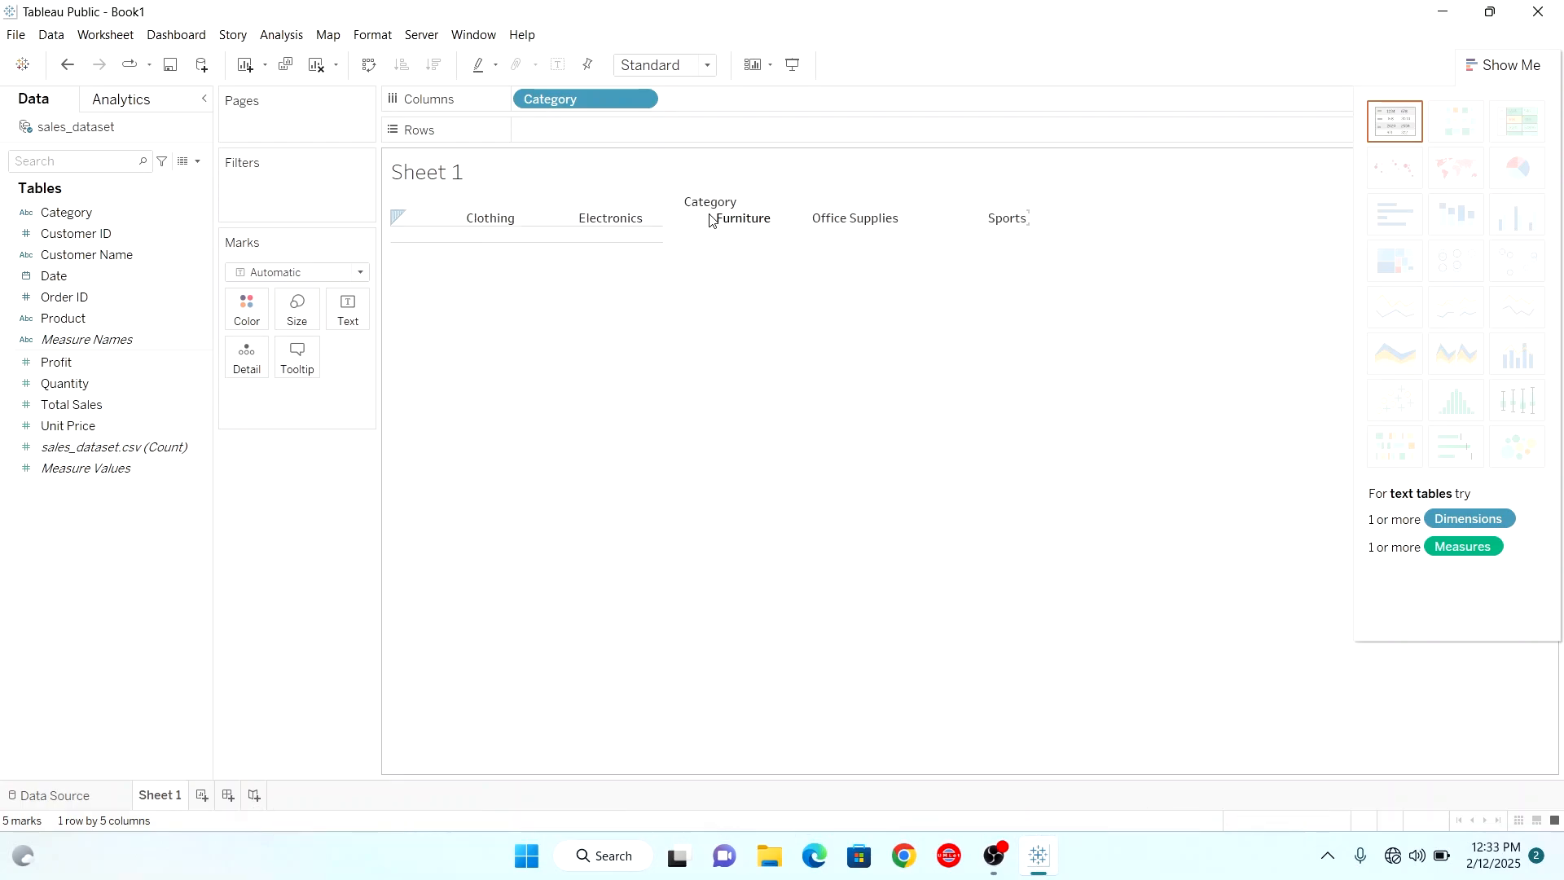
pyautogui.moveTo(554, 98); pyautogui.dragTo(559, 129)
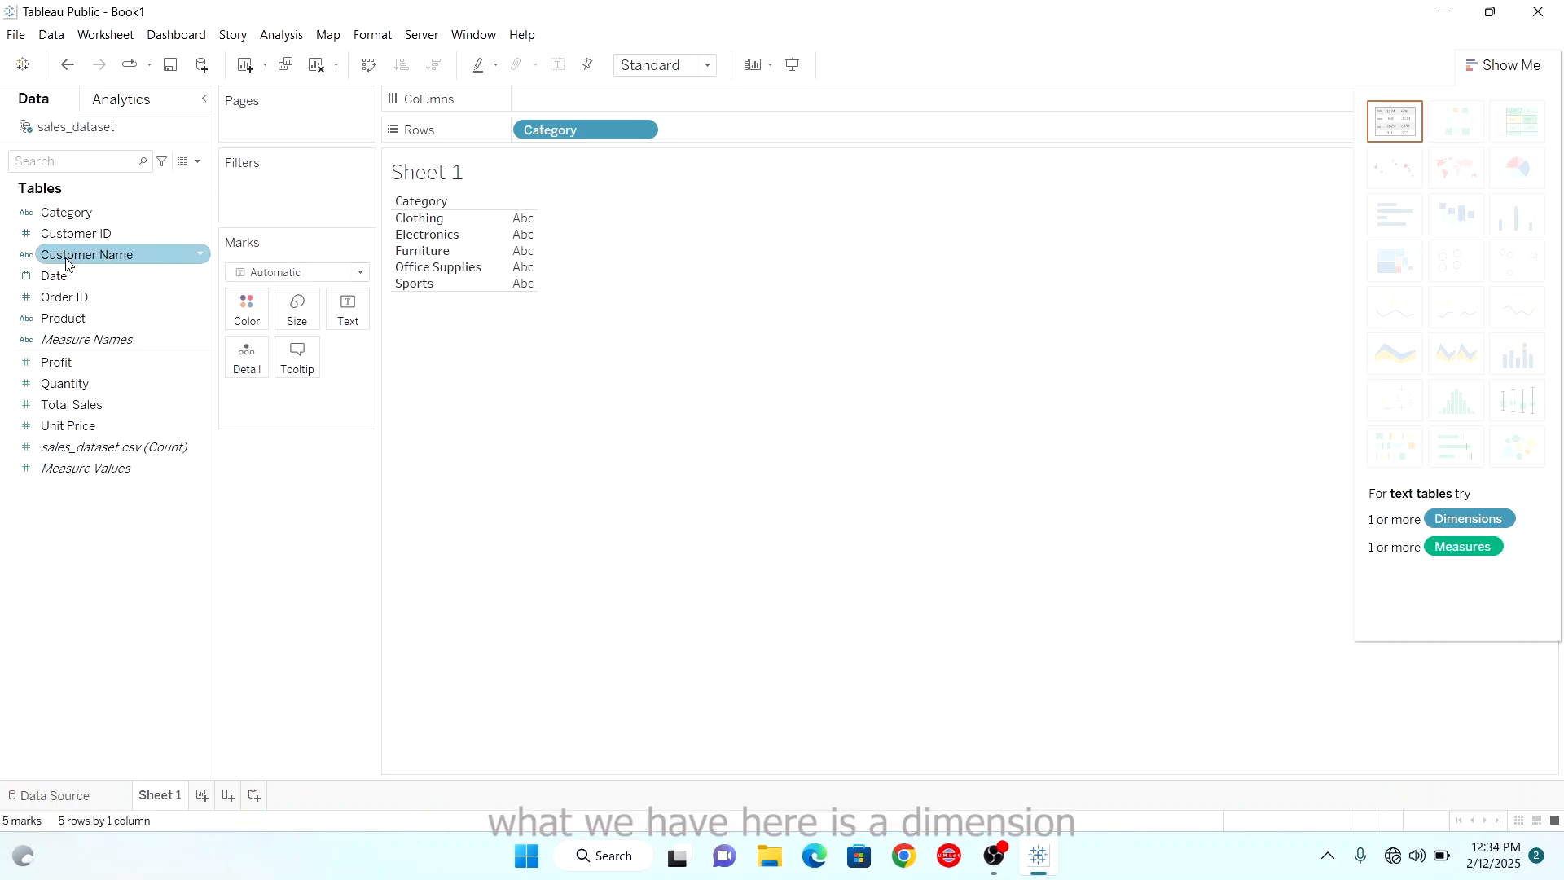
# Add Category to Rows a second time and check the Category column in the source data before returning to Sheet 1.
pyautogui.moveTo(59, 217); pyautogui.dragTo(749, 130)
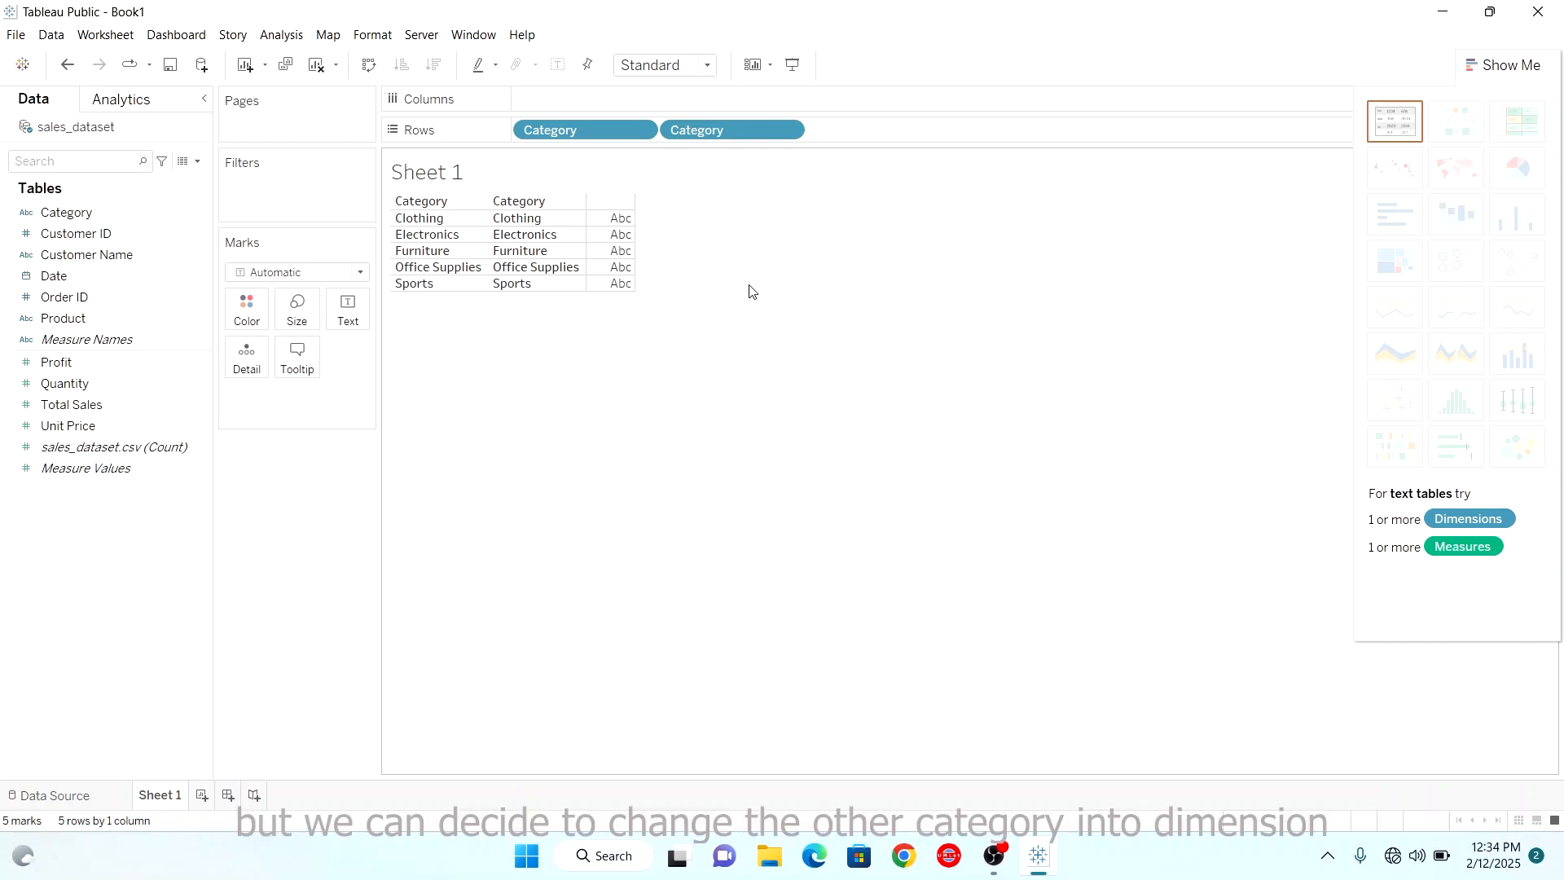
pyautogui.click(61, 795)
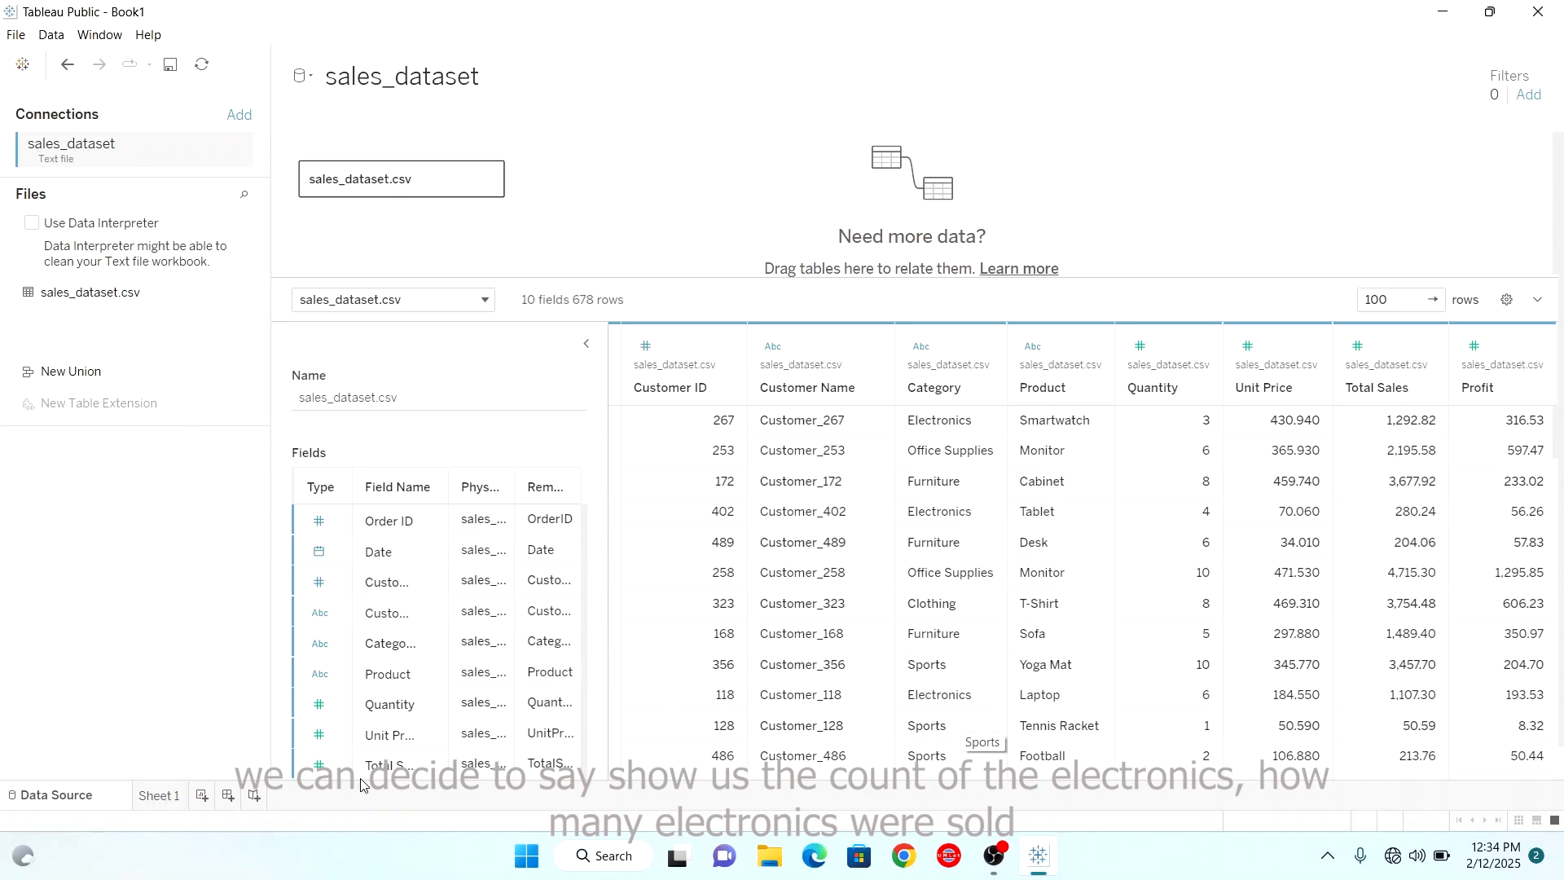
pyautogui.moveTo(159, 803)
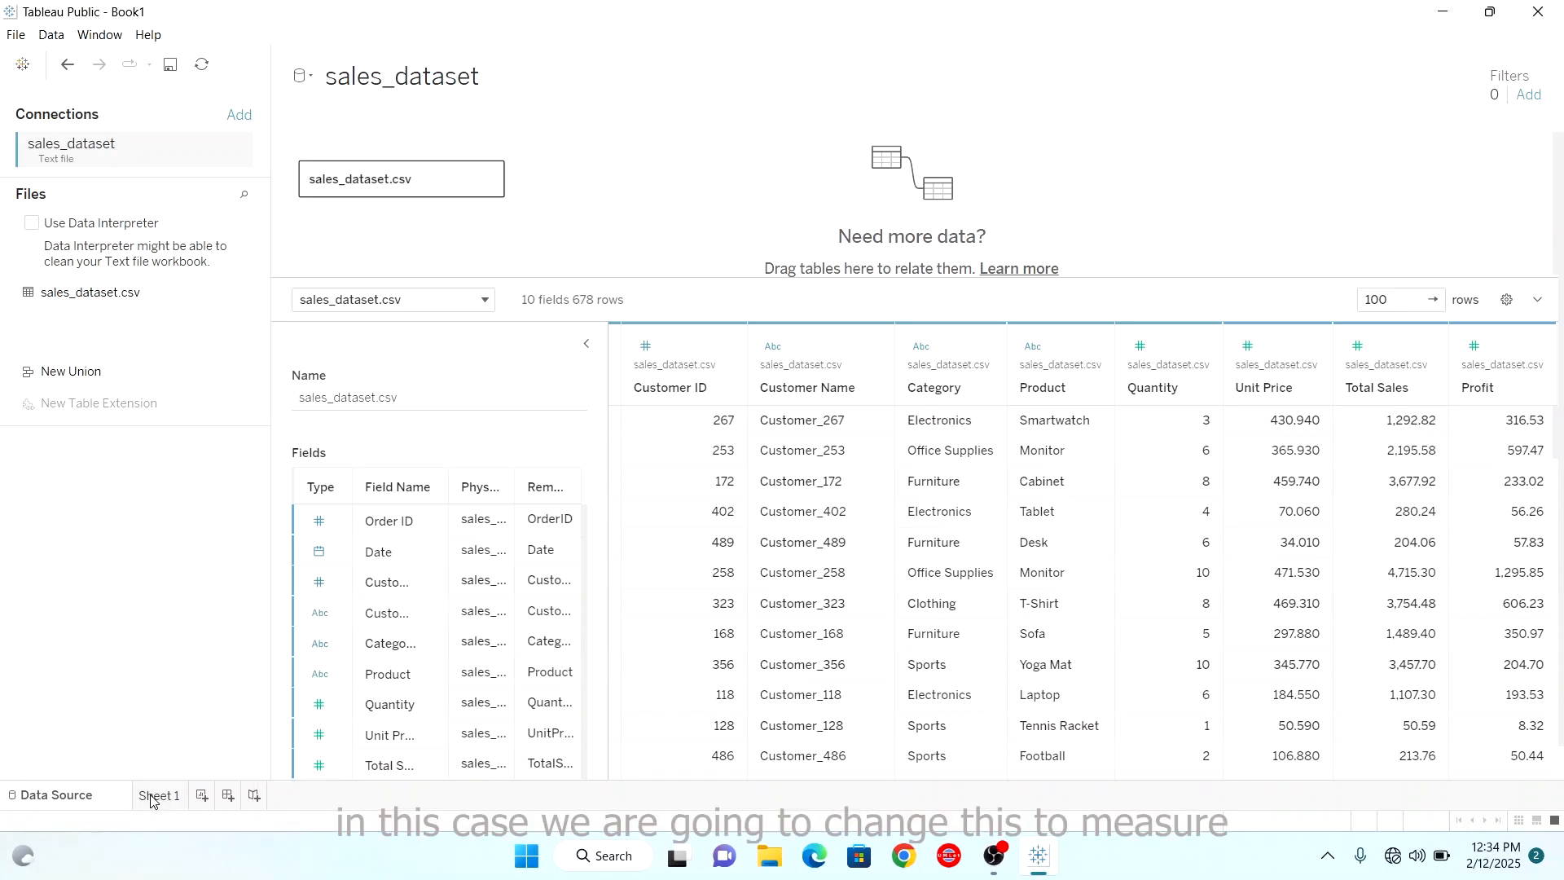
pyautogui.click(158, 802)
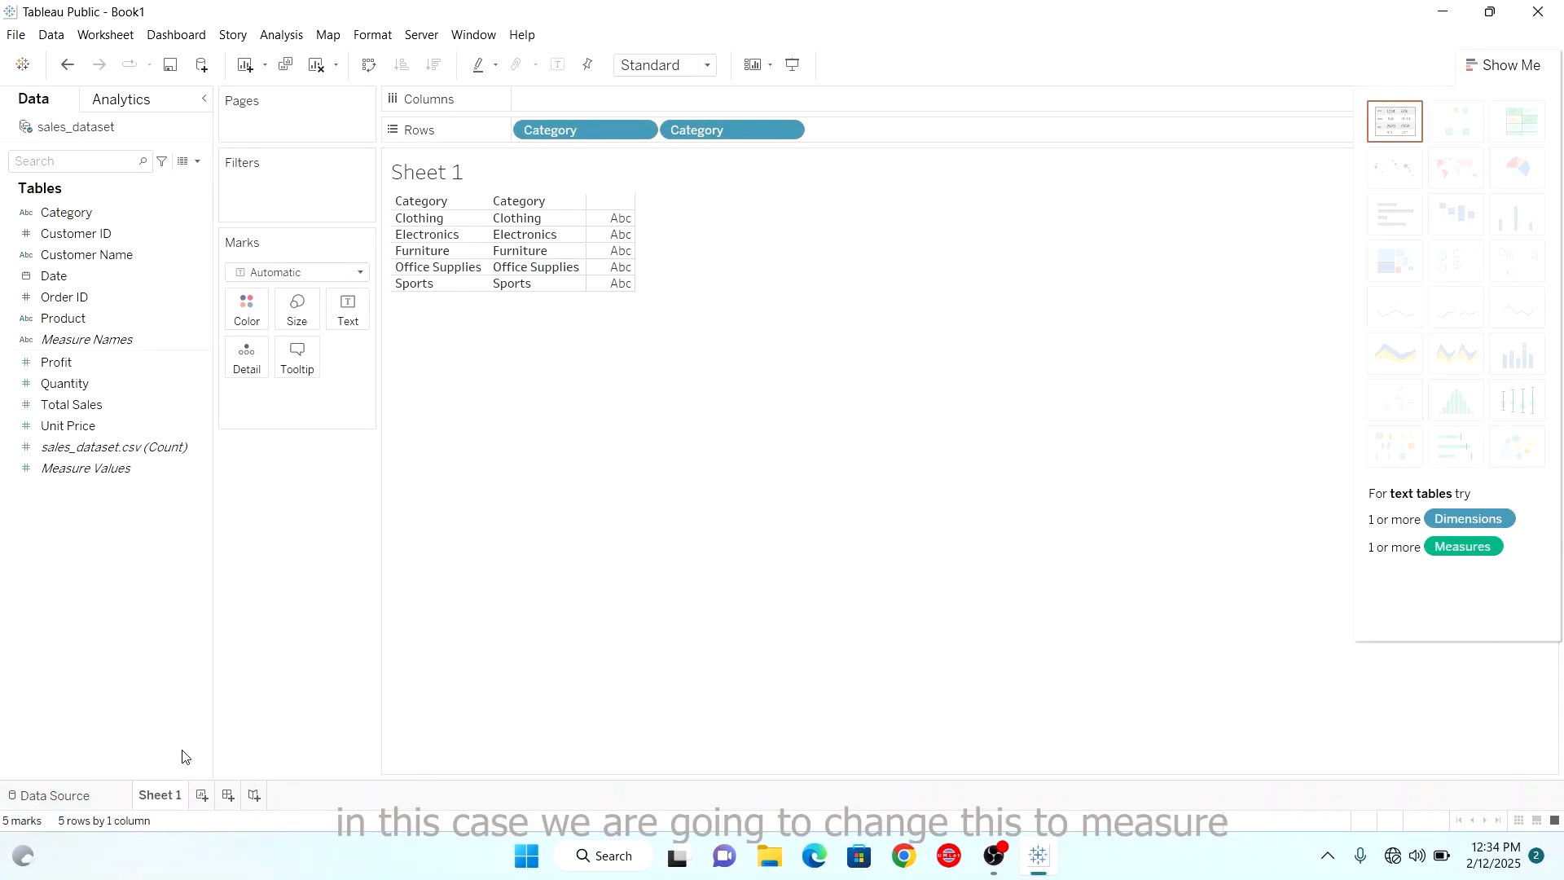
# Convert the second Category field on Rows to a Count measure and display the result as a text table.
pyautogui.click(790, 131)
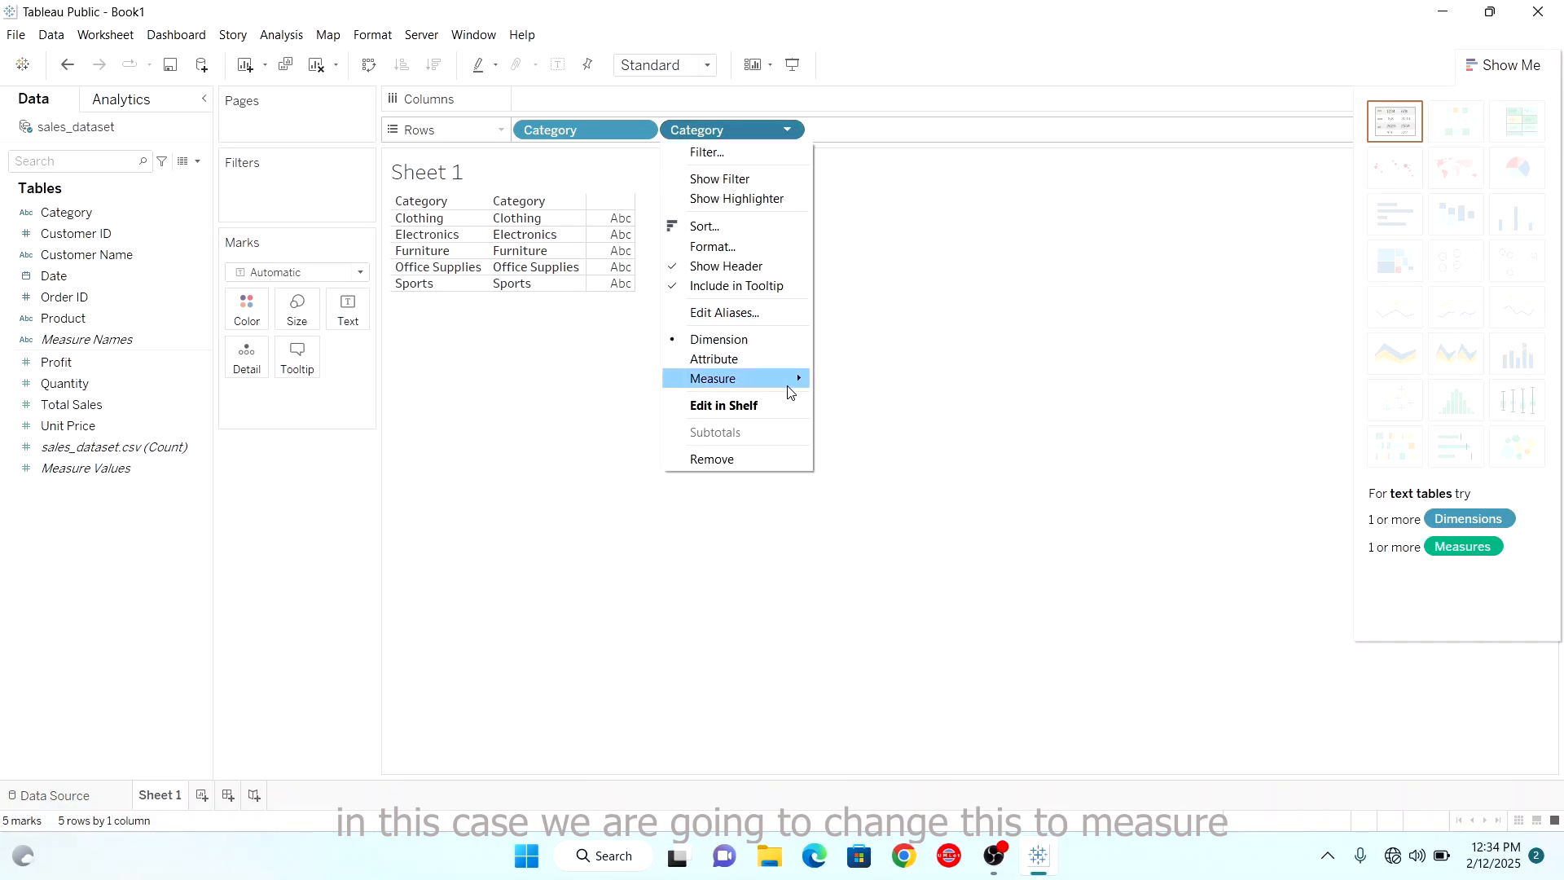
pyautogui.moveTo(787, 391)
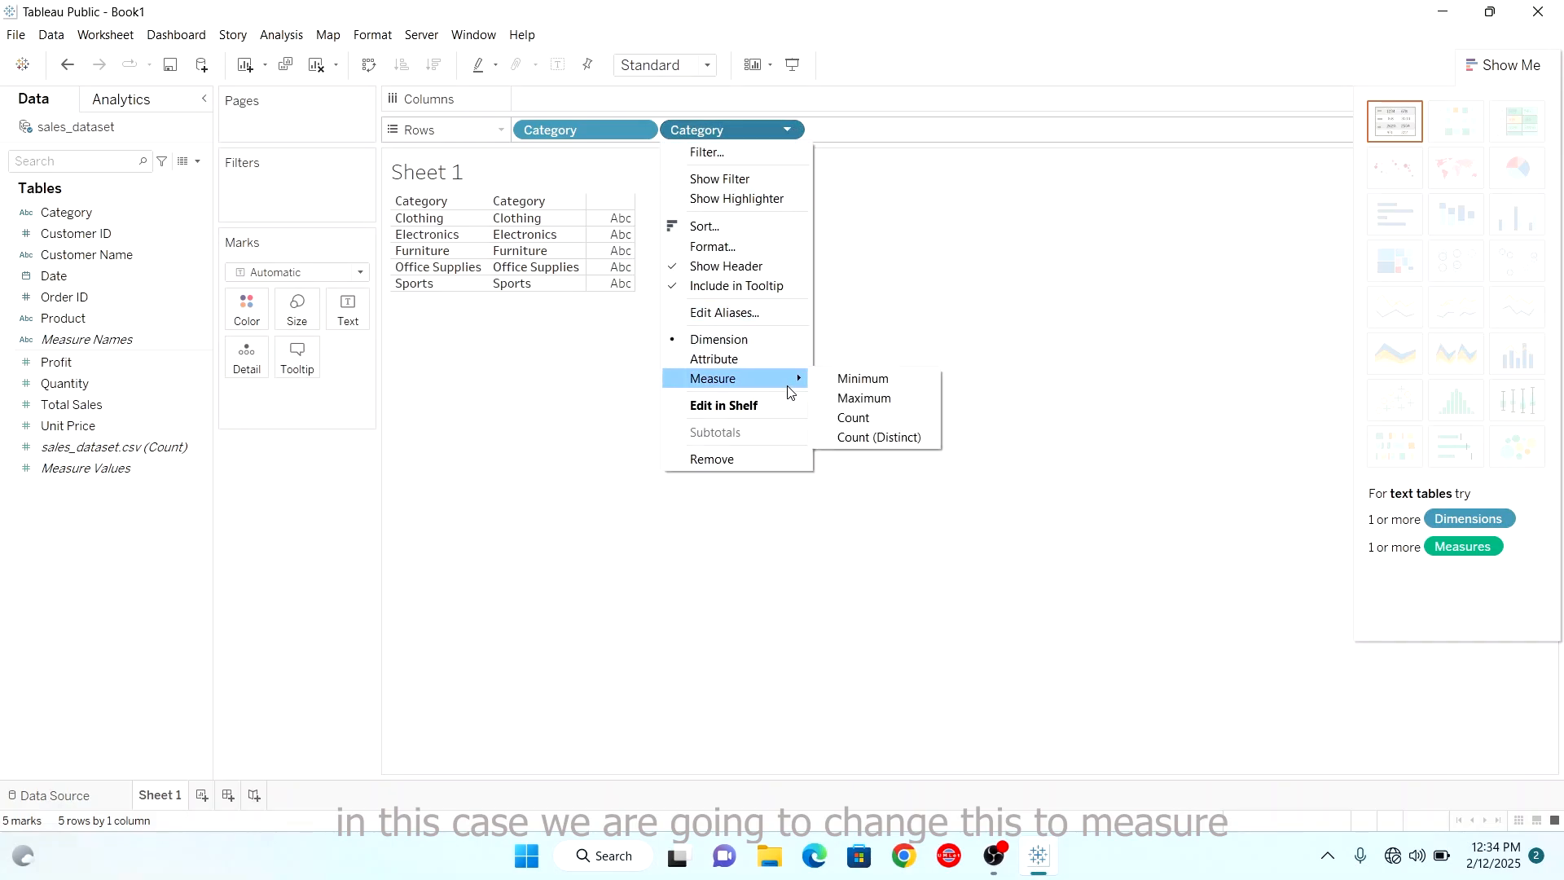
pyautogui.click(870, 416)
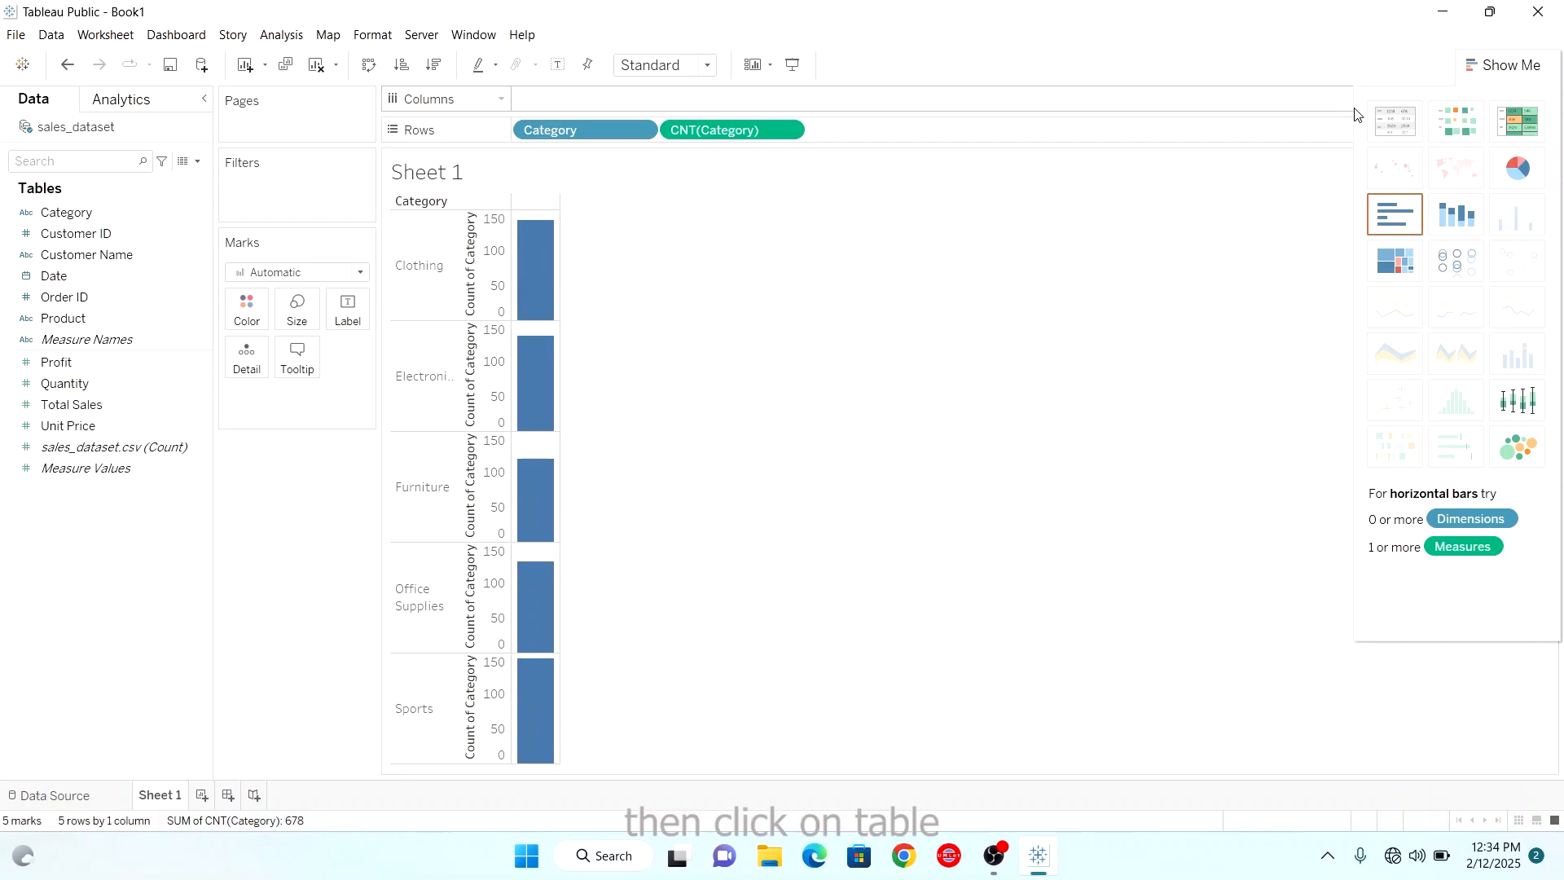
pyautogui.click(1394, 121)
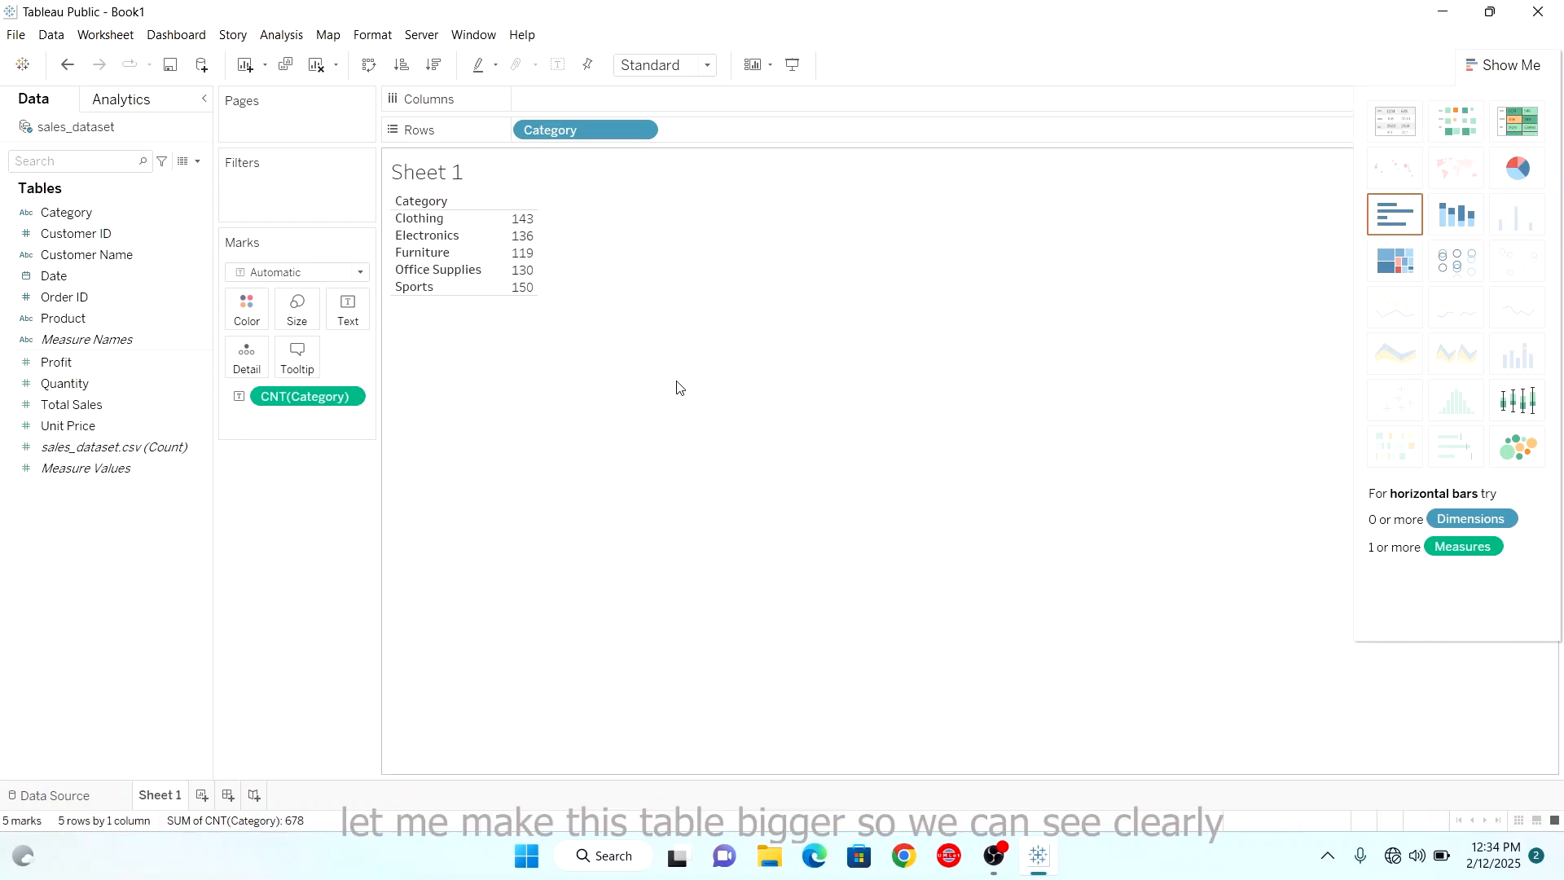
# Set the default worksheet font size to 11 for the whole sheet and close the font formatting.
pyautogui.click(371, 36)
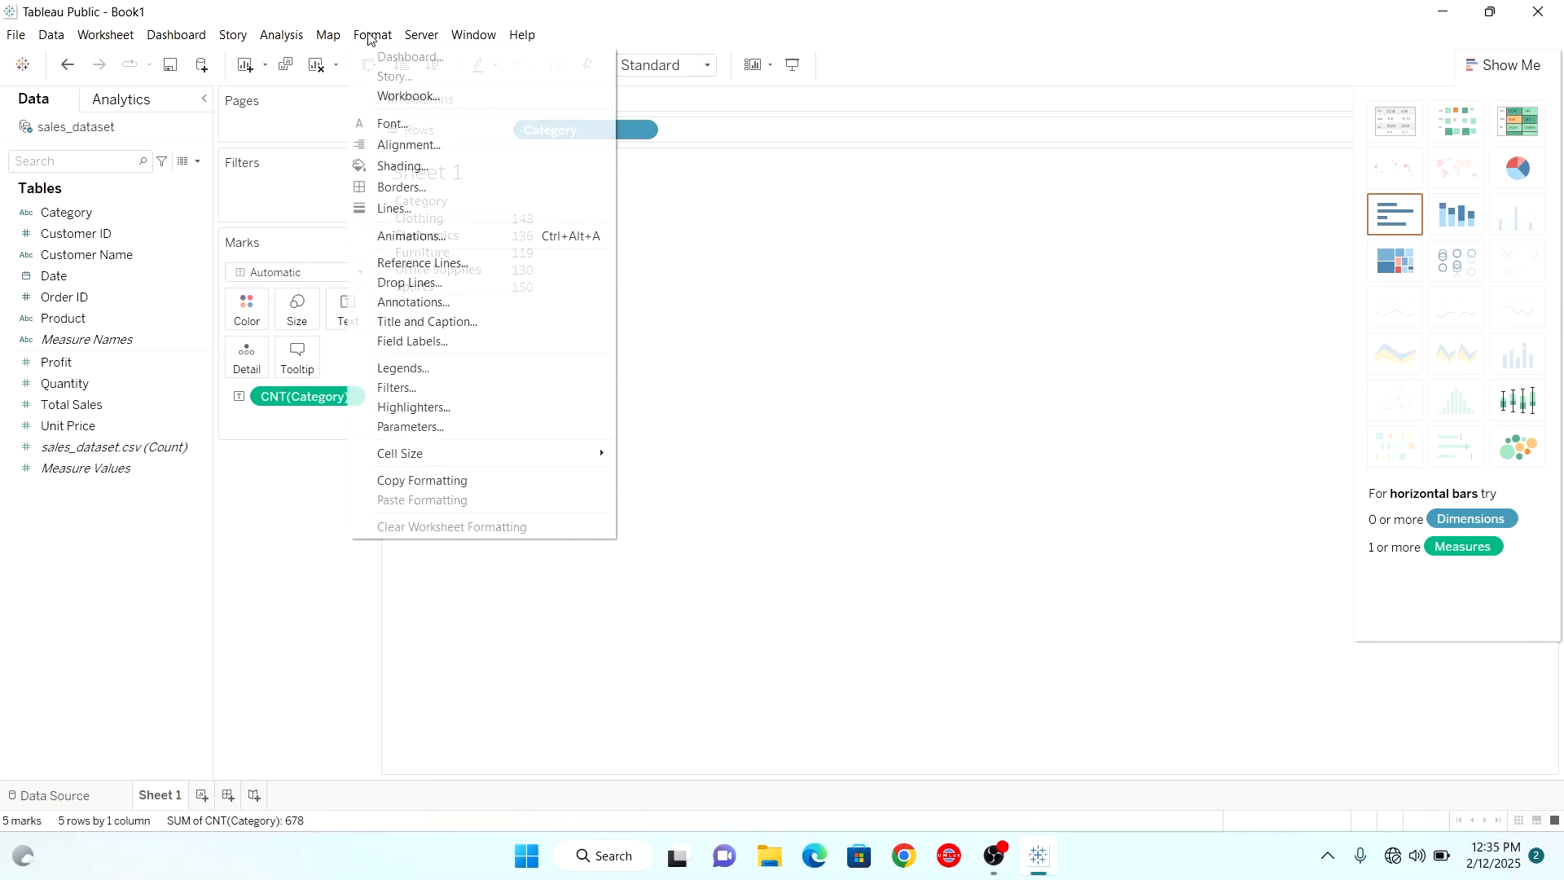
pyautogui.click(400, 127)
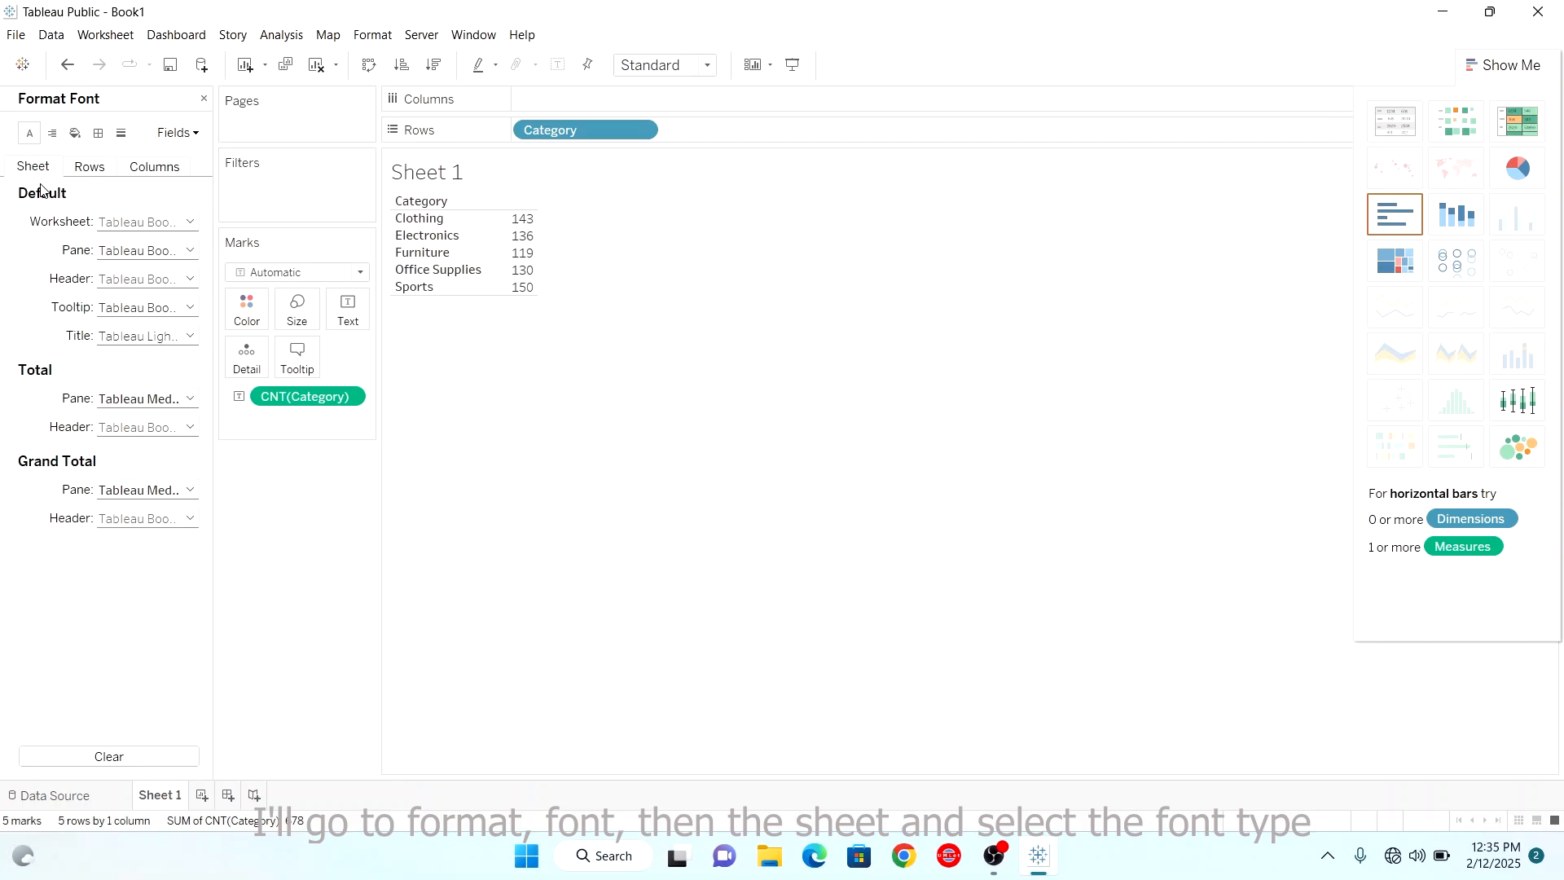
pyautogui.click(190, 222)
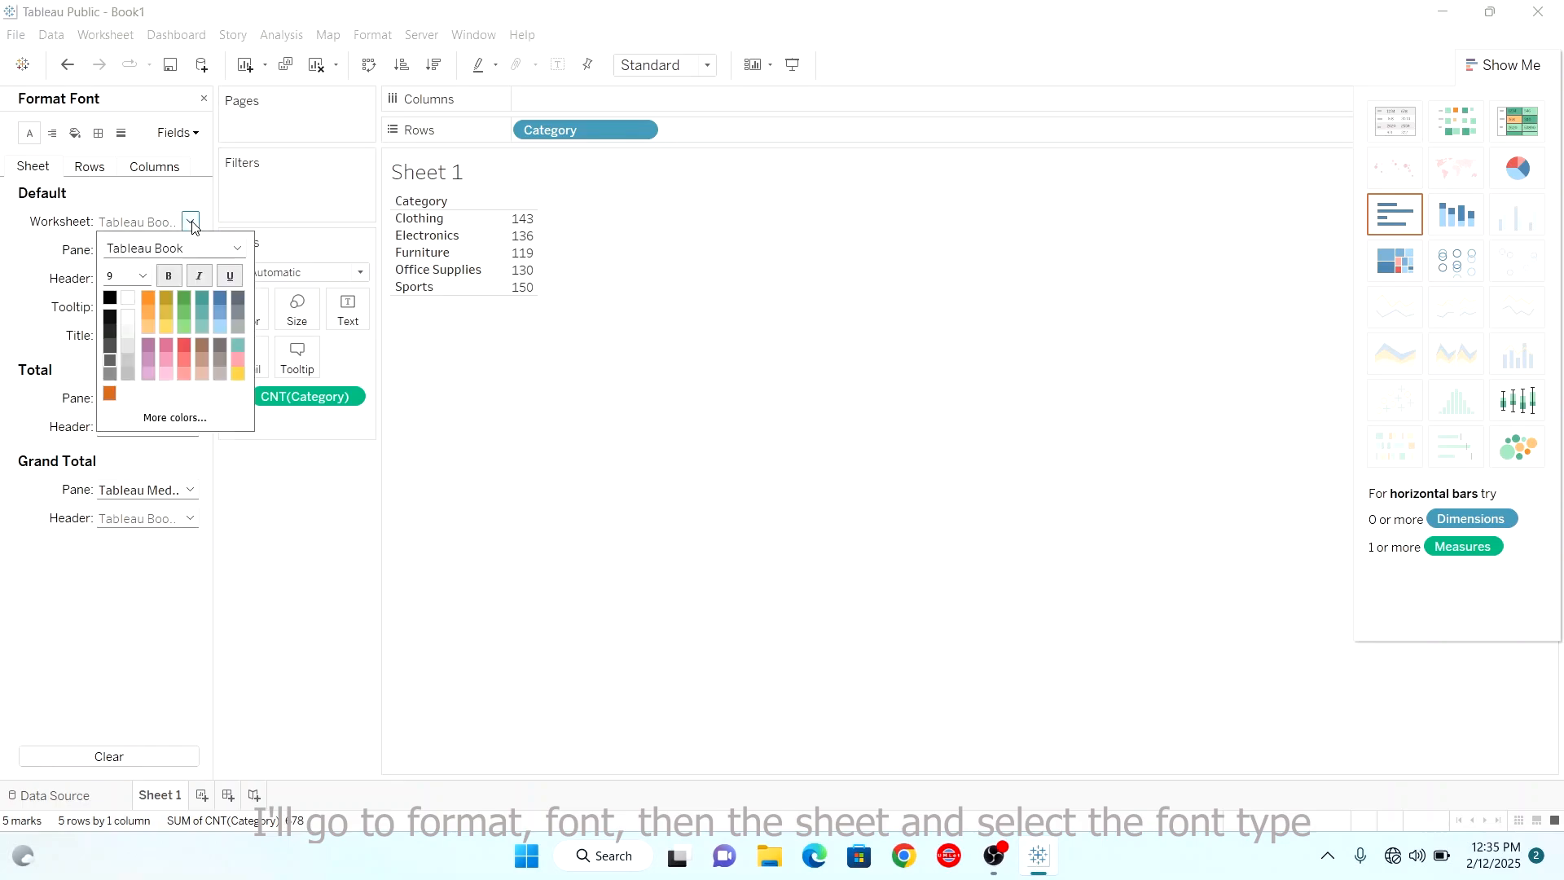
pyautogui.click(143, 276)
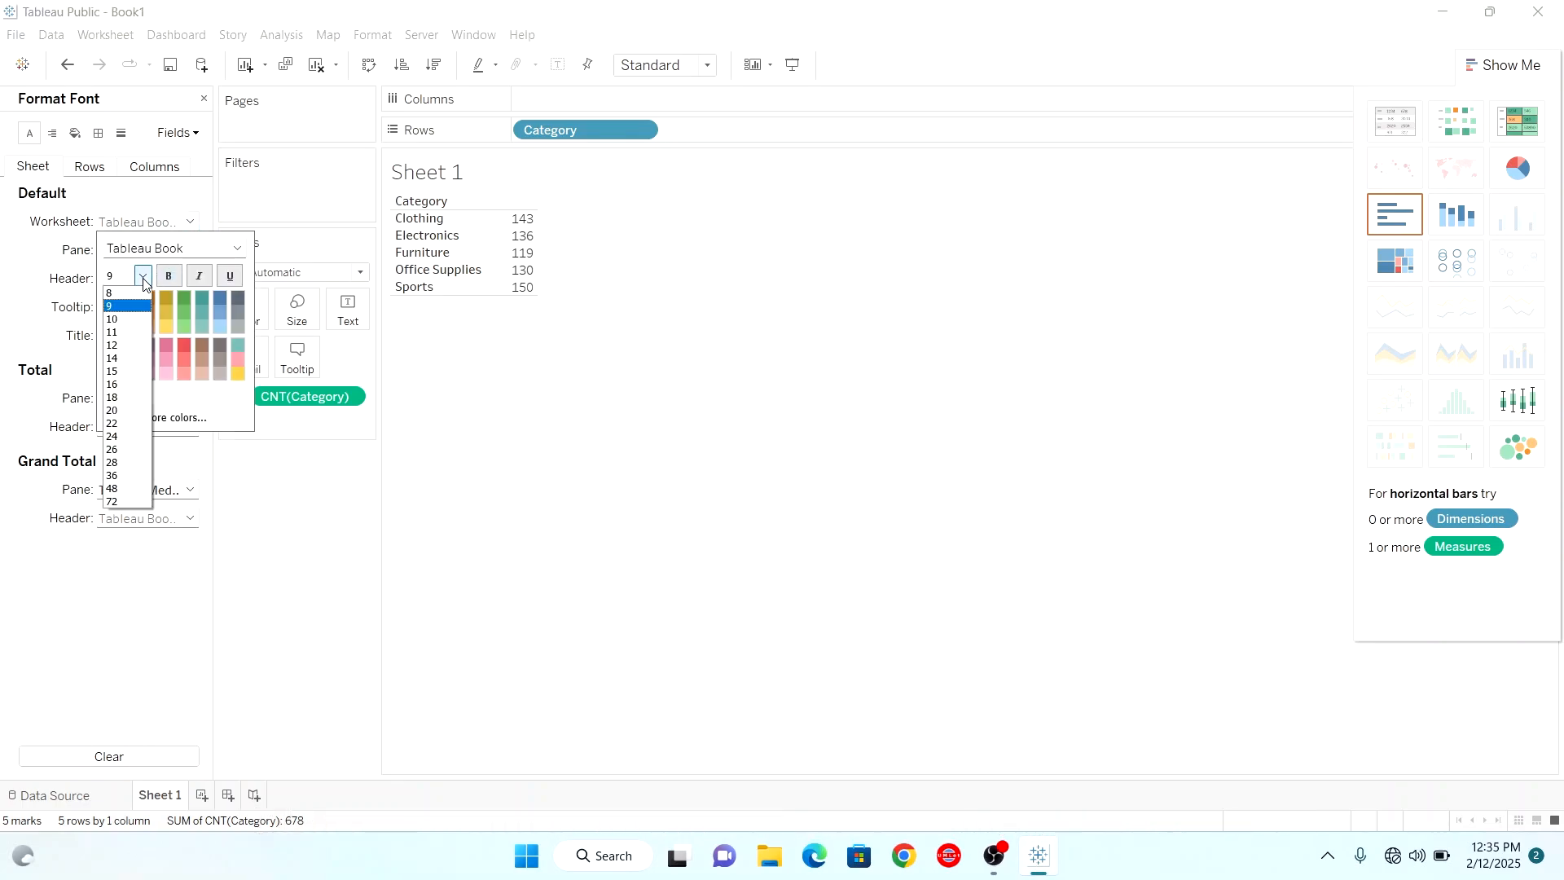
pyautogui.click(124, 332)
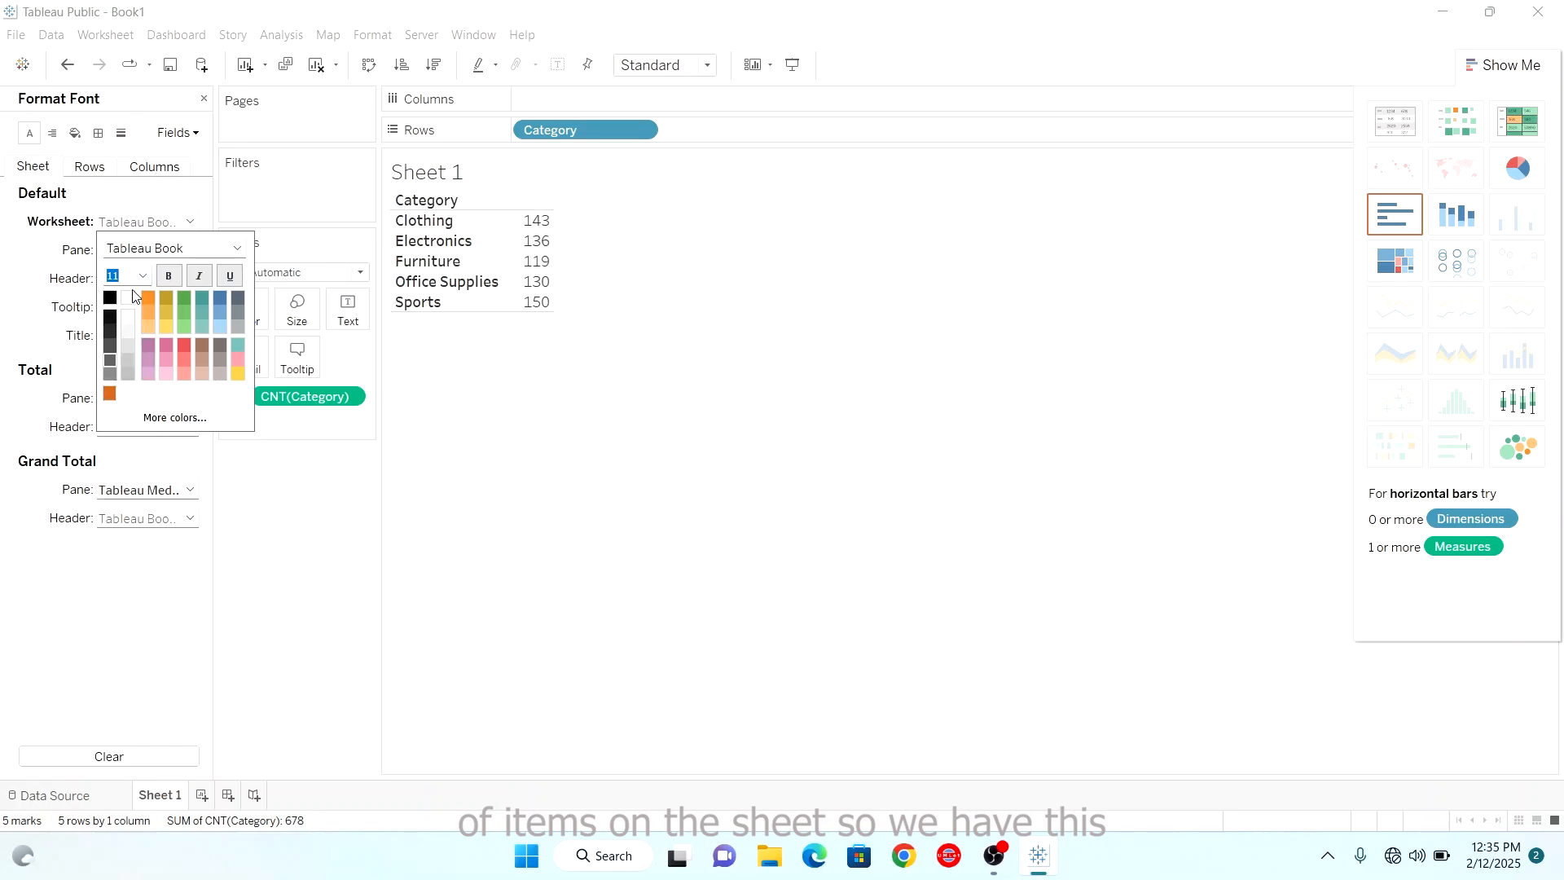
pyautogui.click(570, 385)
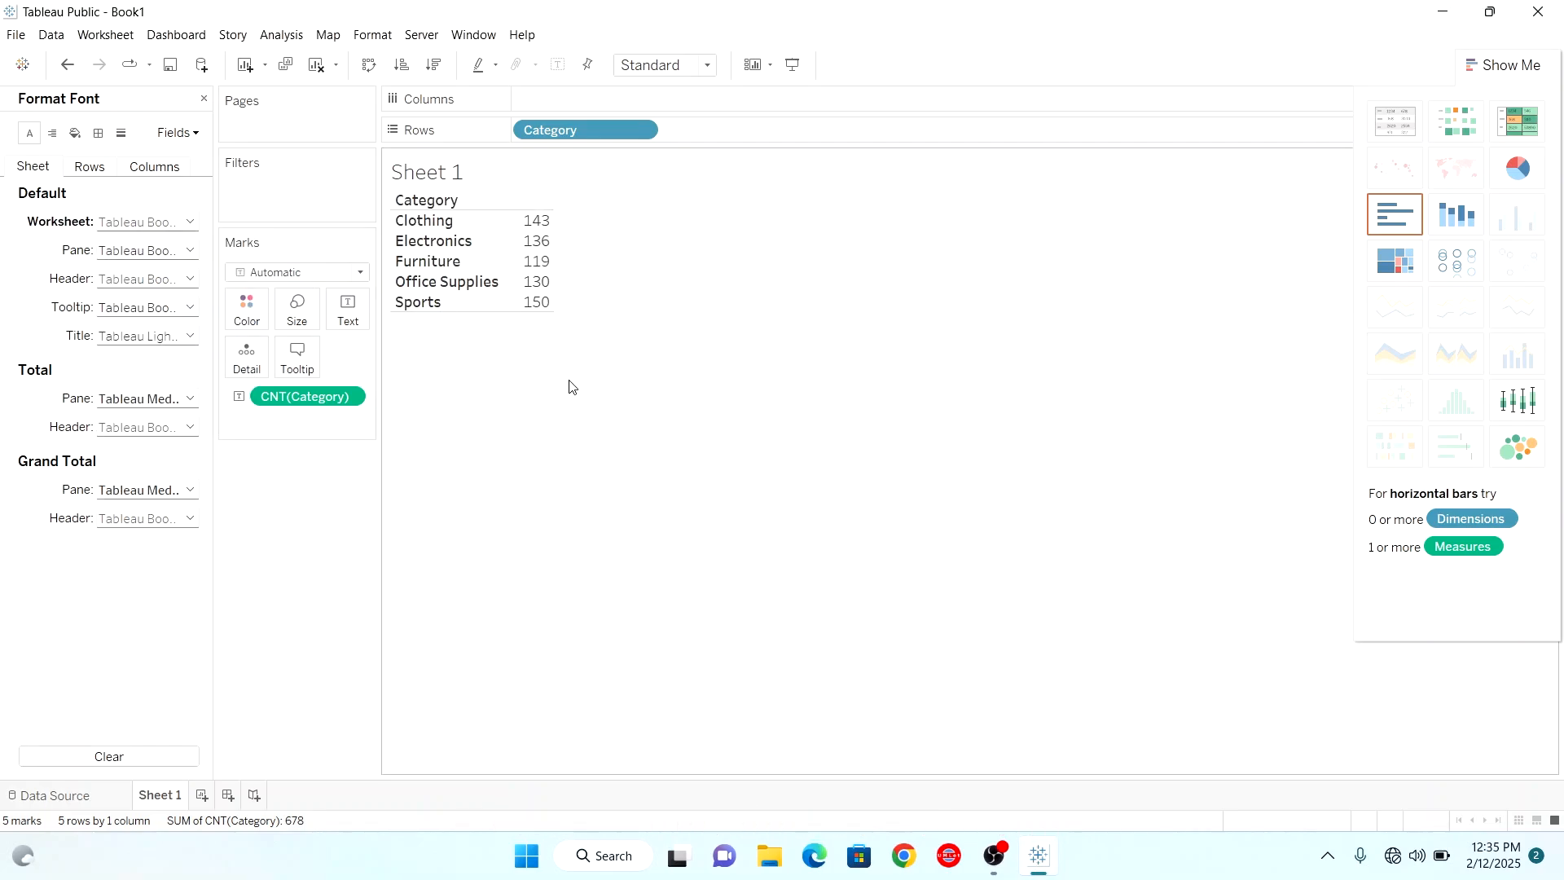
pyautogui.click(204, 99)
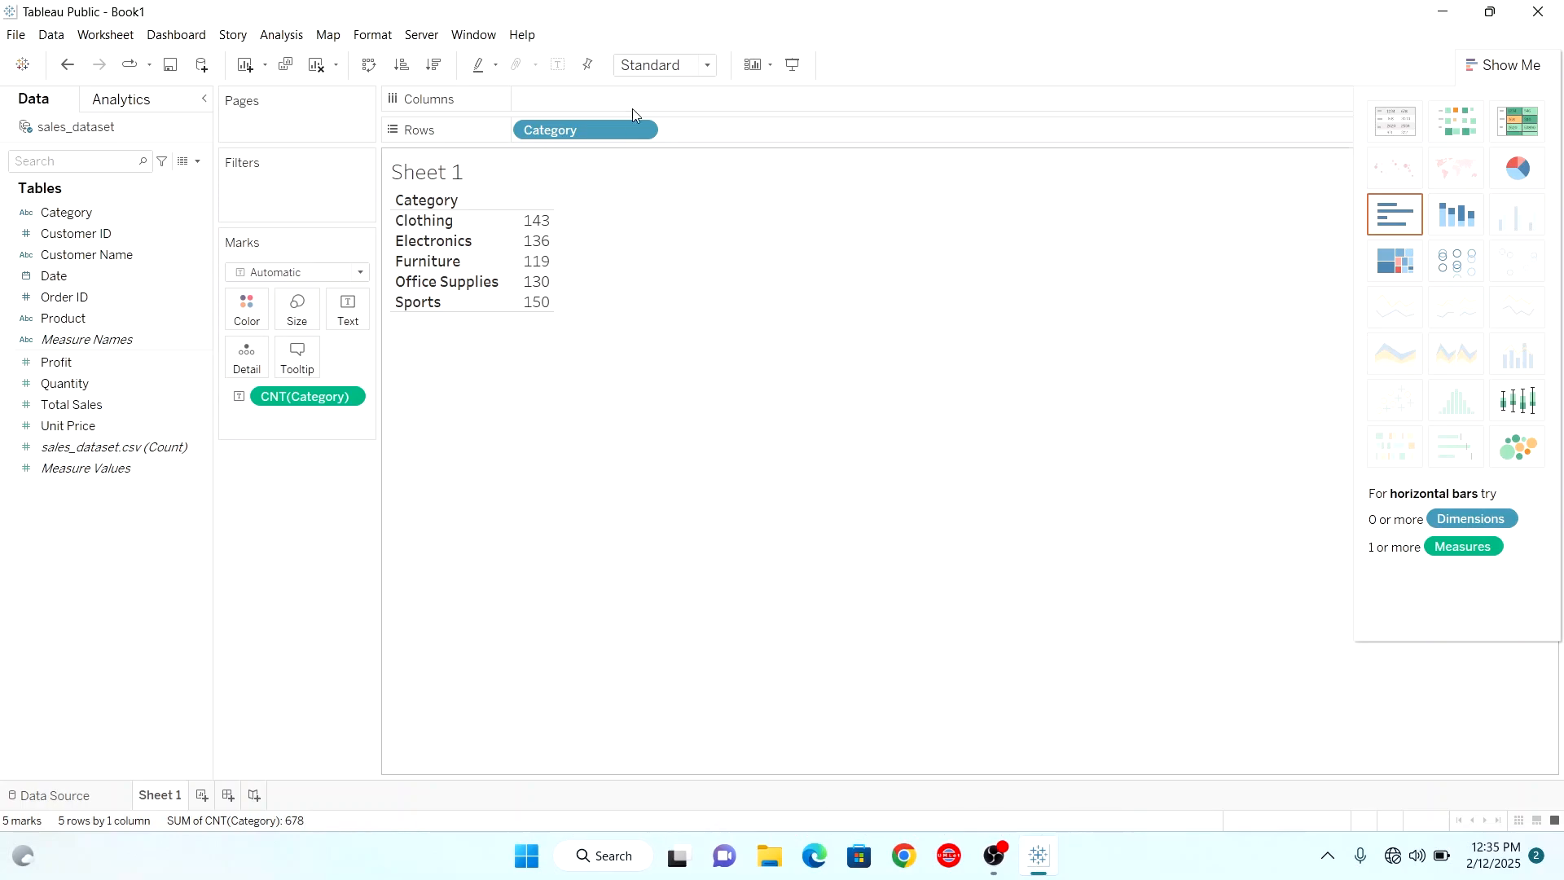
# Try the category count table with Category on Columns, widen it, and move Category back to Rows.
pyautogui.moveTo(561, 139); pyautogui.dragTo(563, 101)
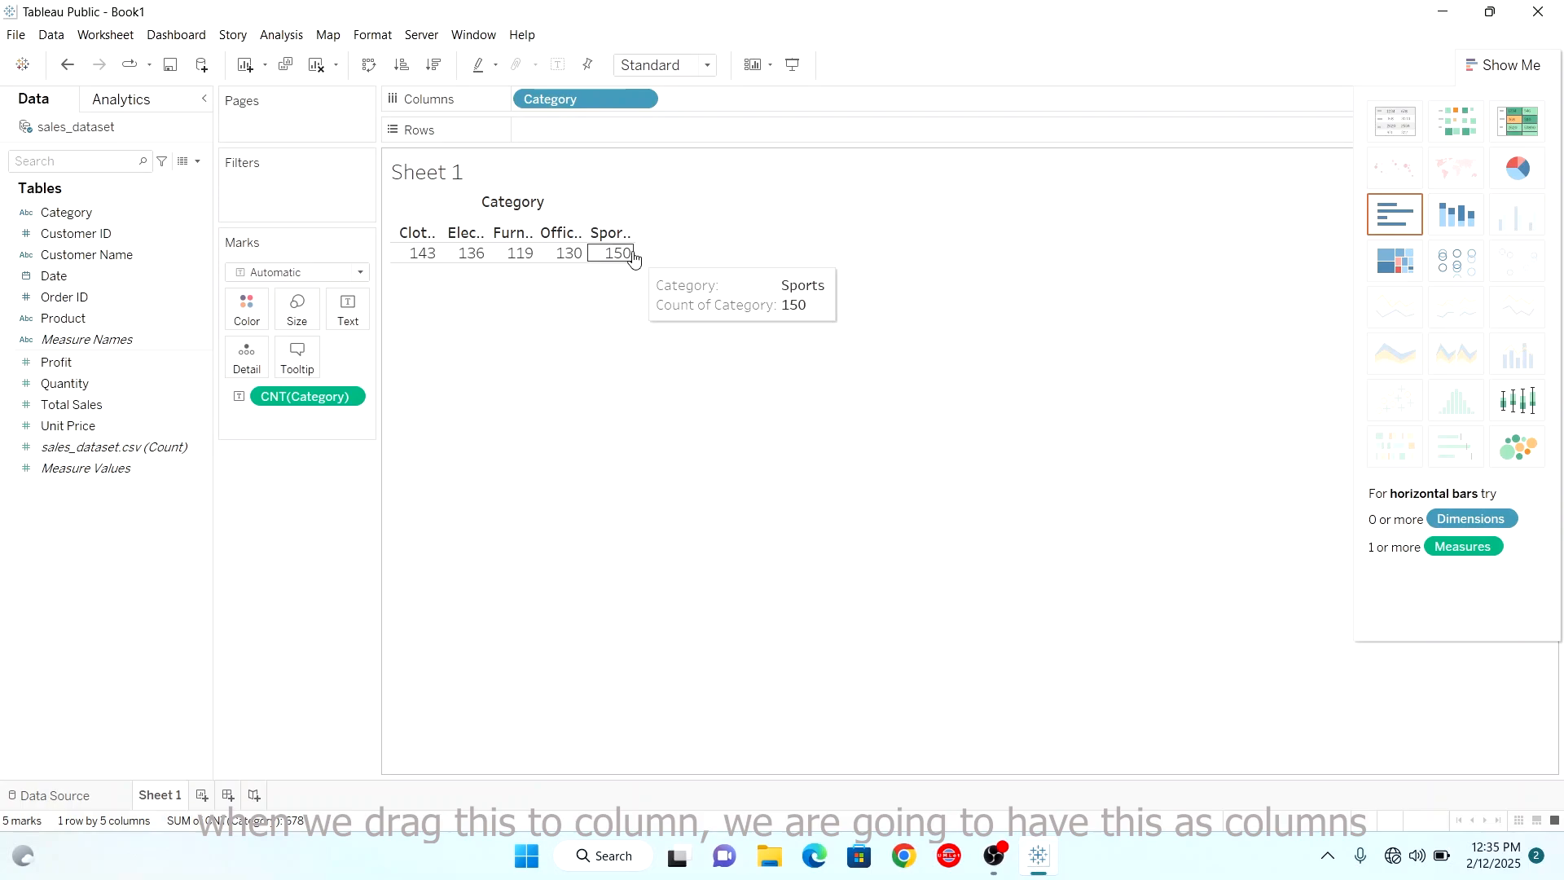
pyautogui.moveTo(632, 253)
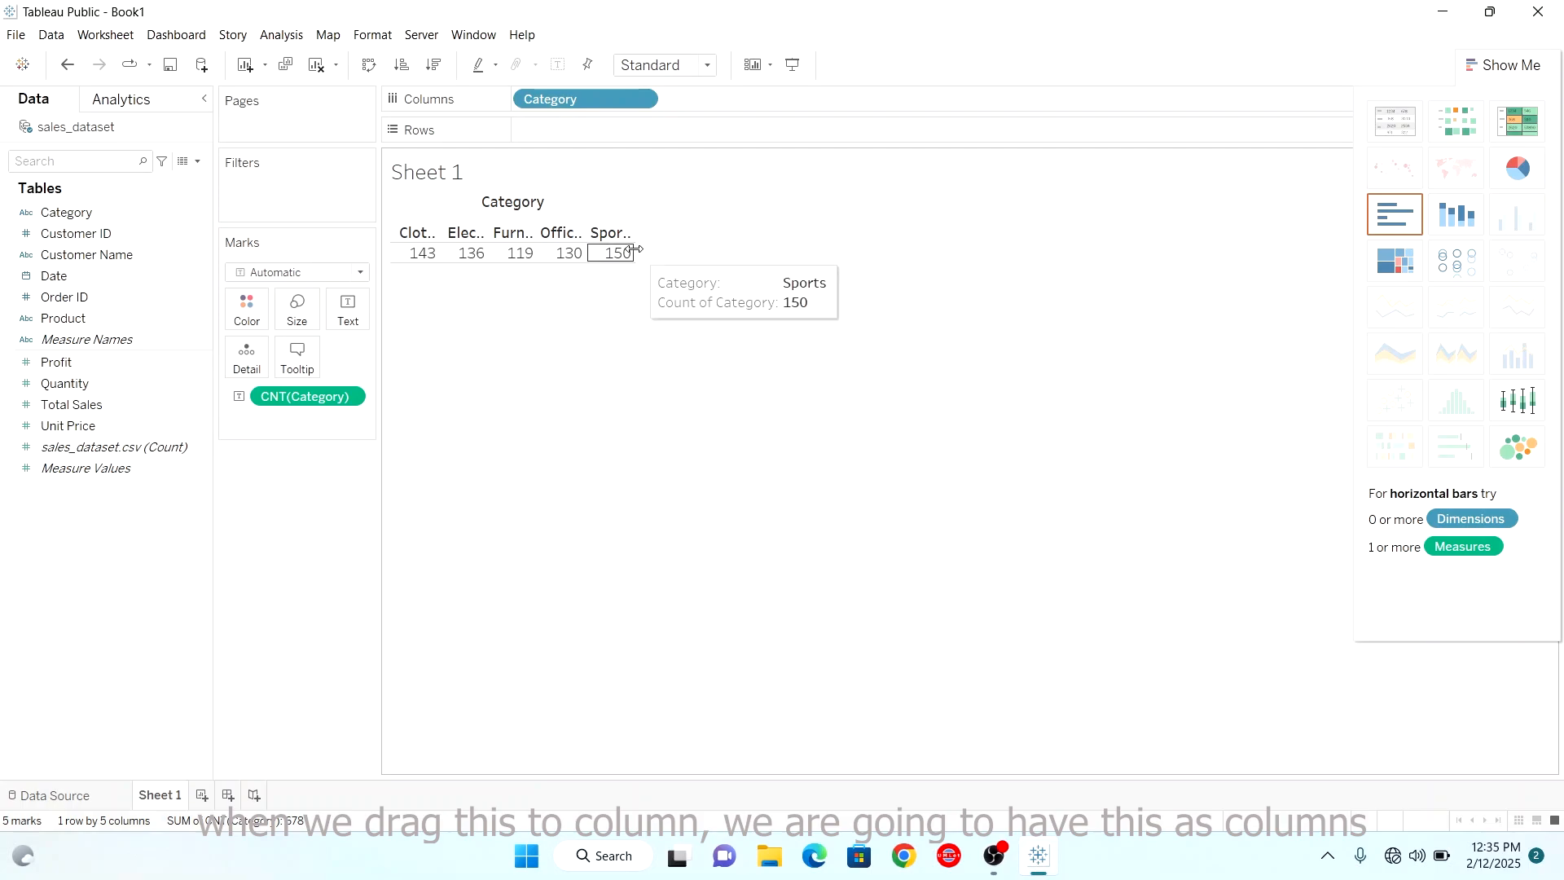
pyautogui.moveTo(870, 252); pyautogui.dragTo(870, 253)
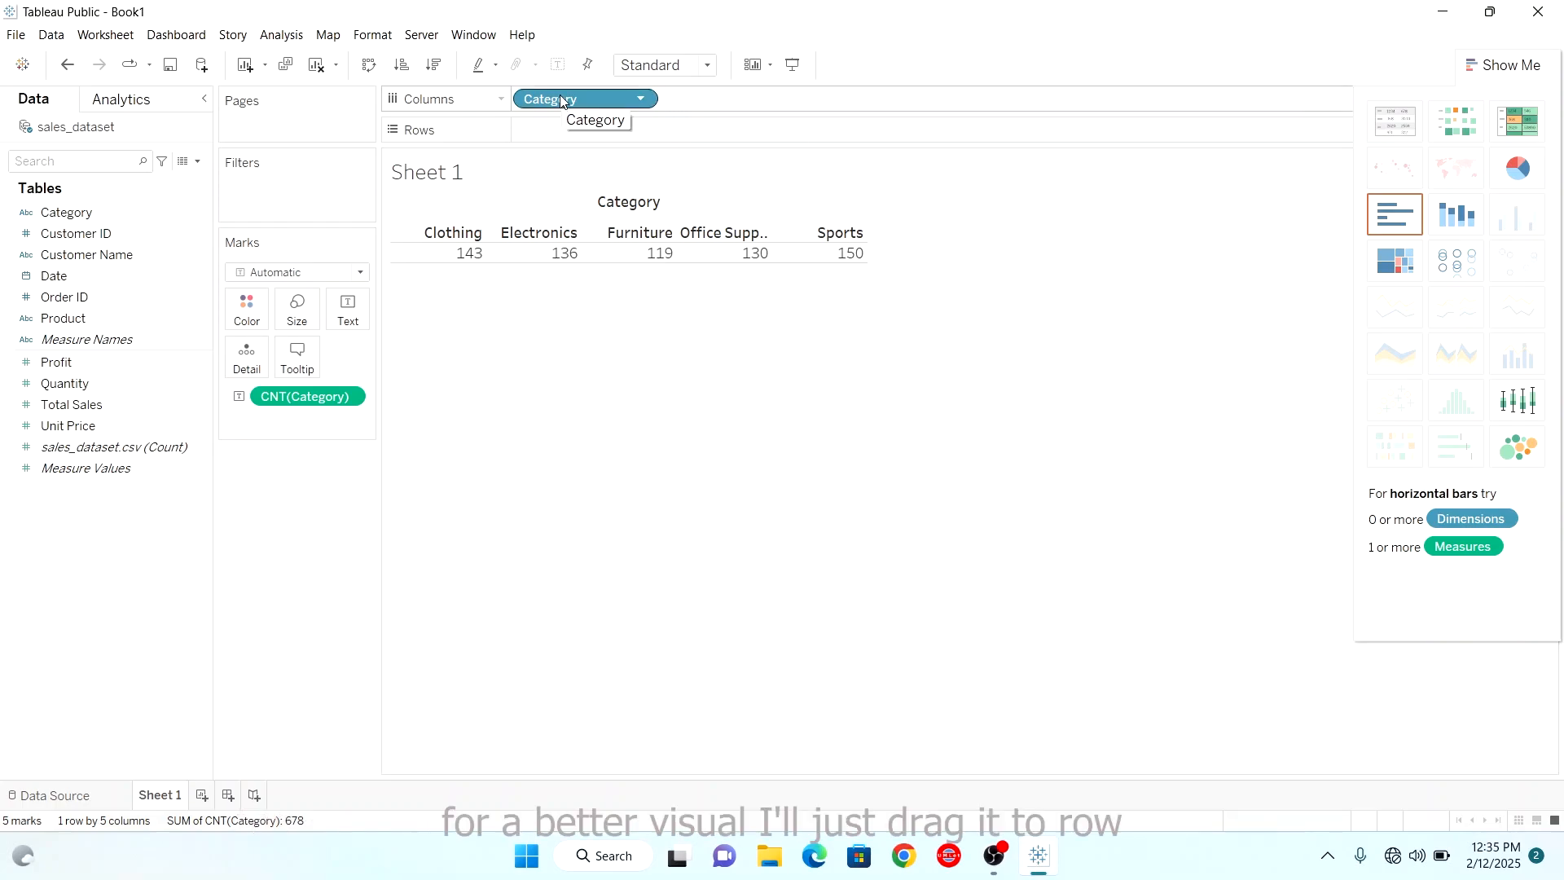
pyautogui.moveTo(561, 100); pyautogui.dragTo(562, 130)
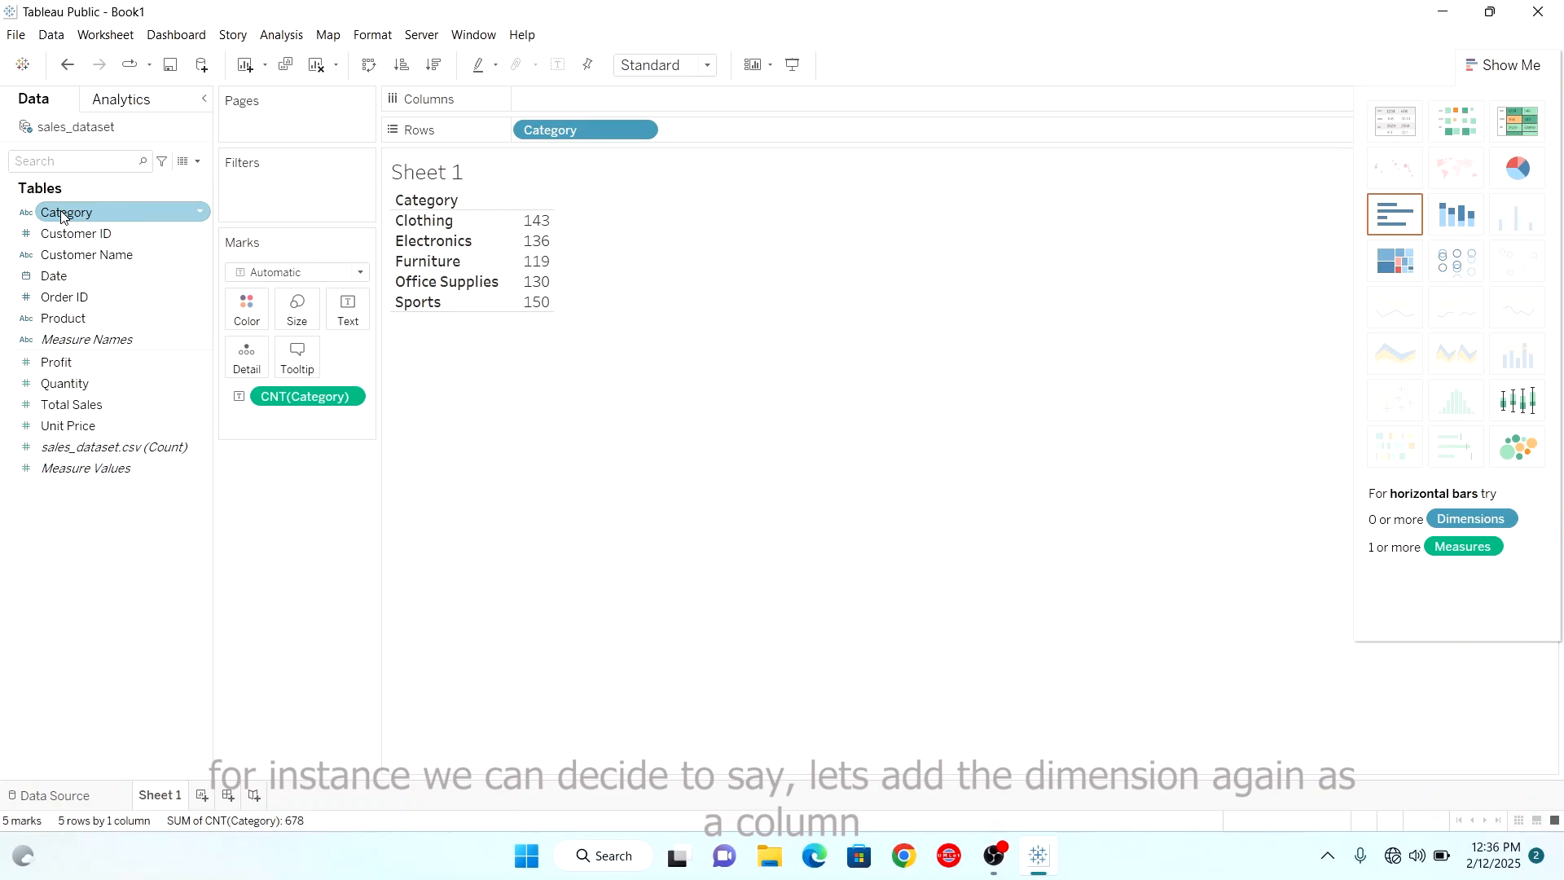
# Add Category to Columns as well and convert that field to a Count measure.
pyautogui.moveTo(61, 214); pyautogui.dragTo(588, 96)
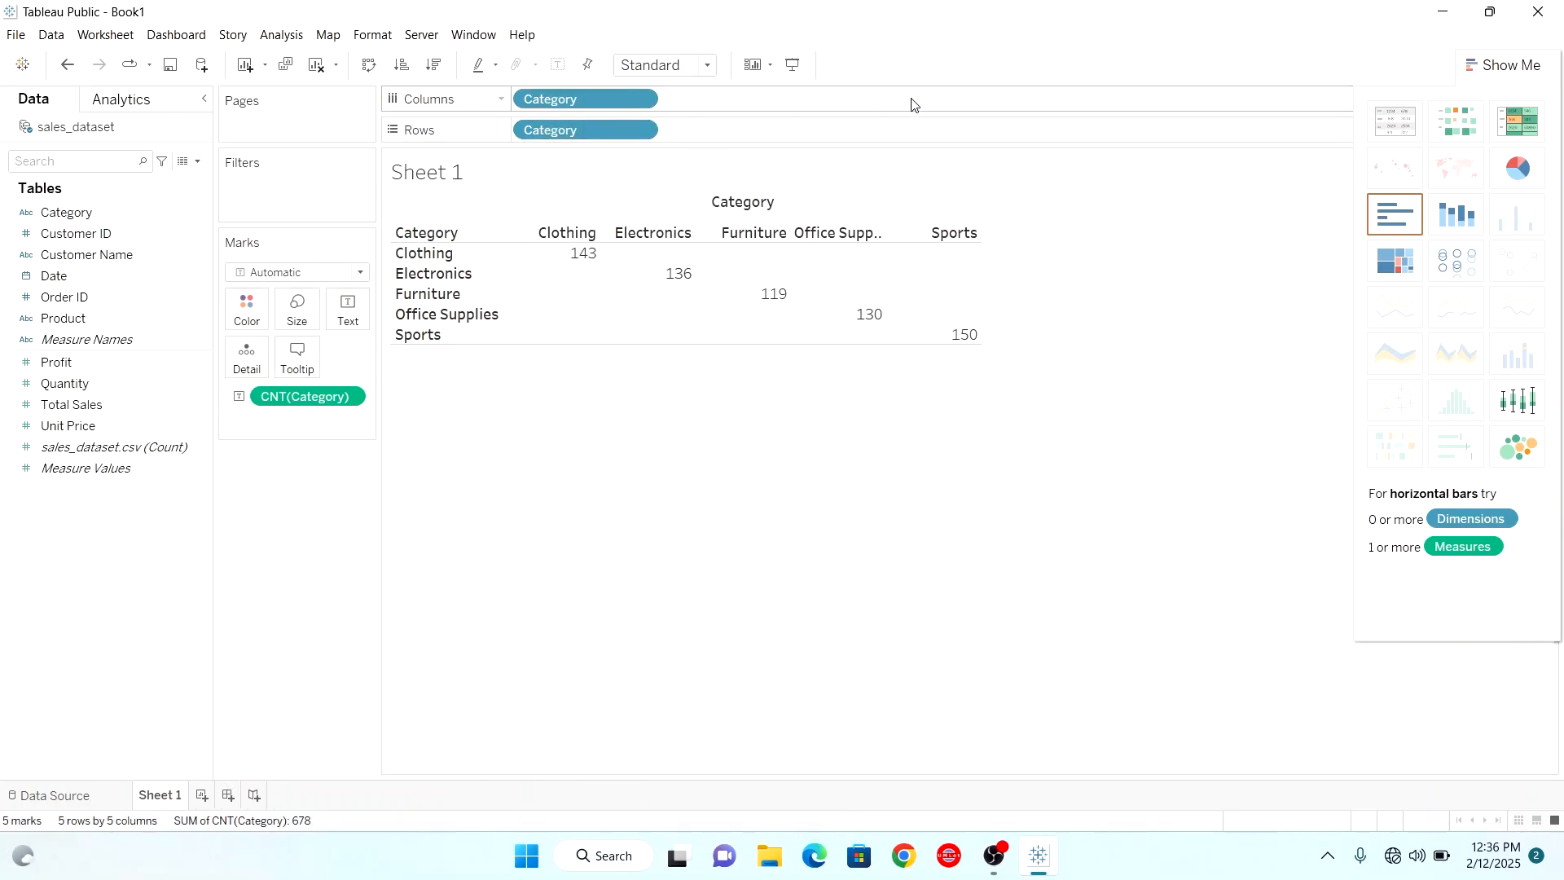
pyautogui.click(640, 99)
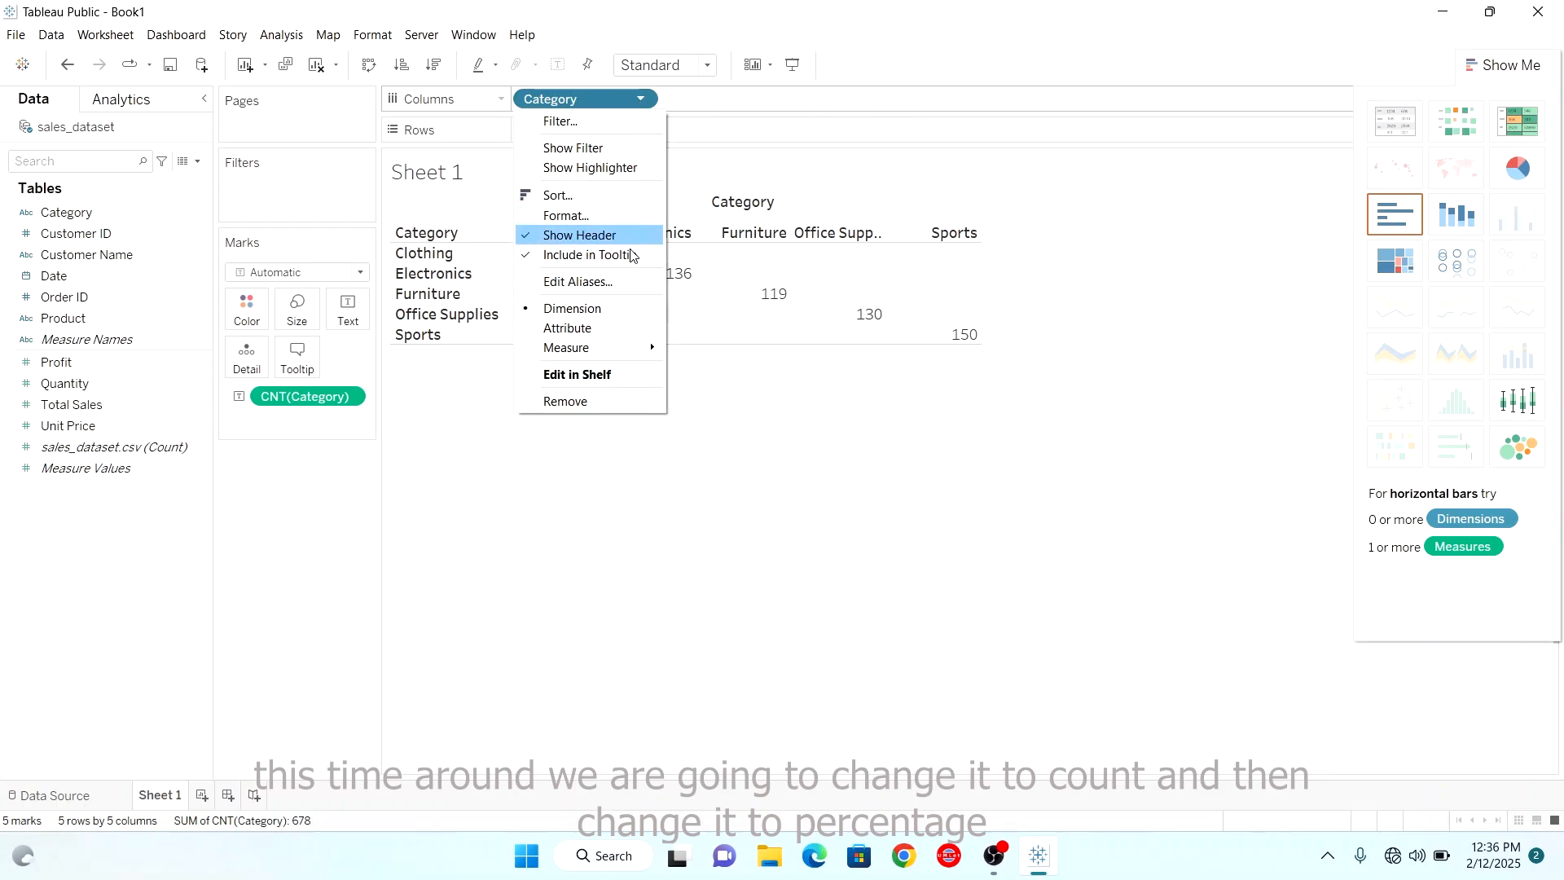
pyautogui.moveTo(611, 349)
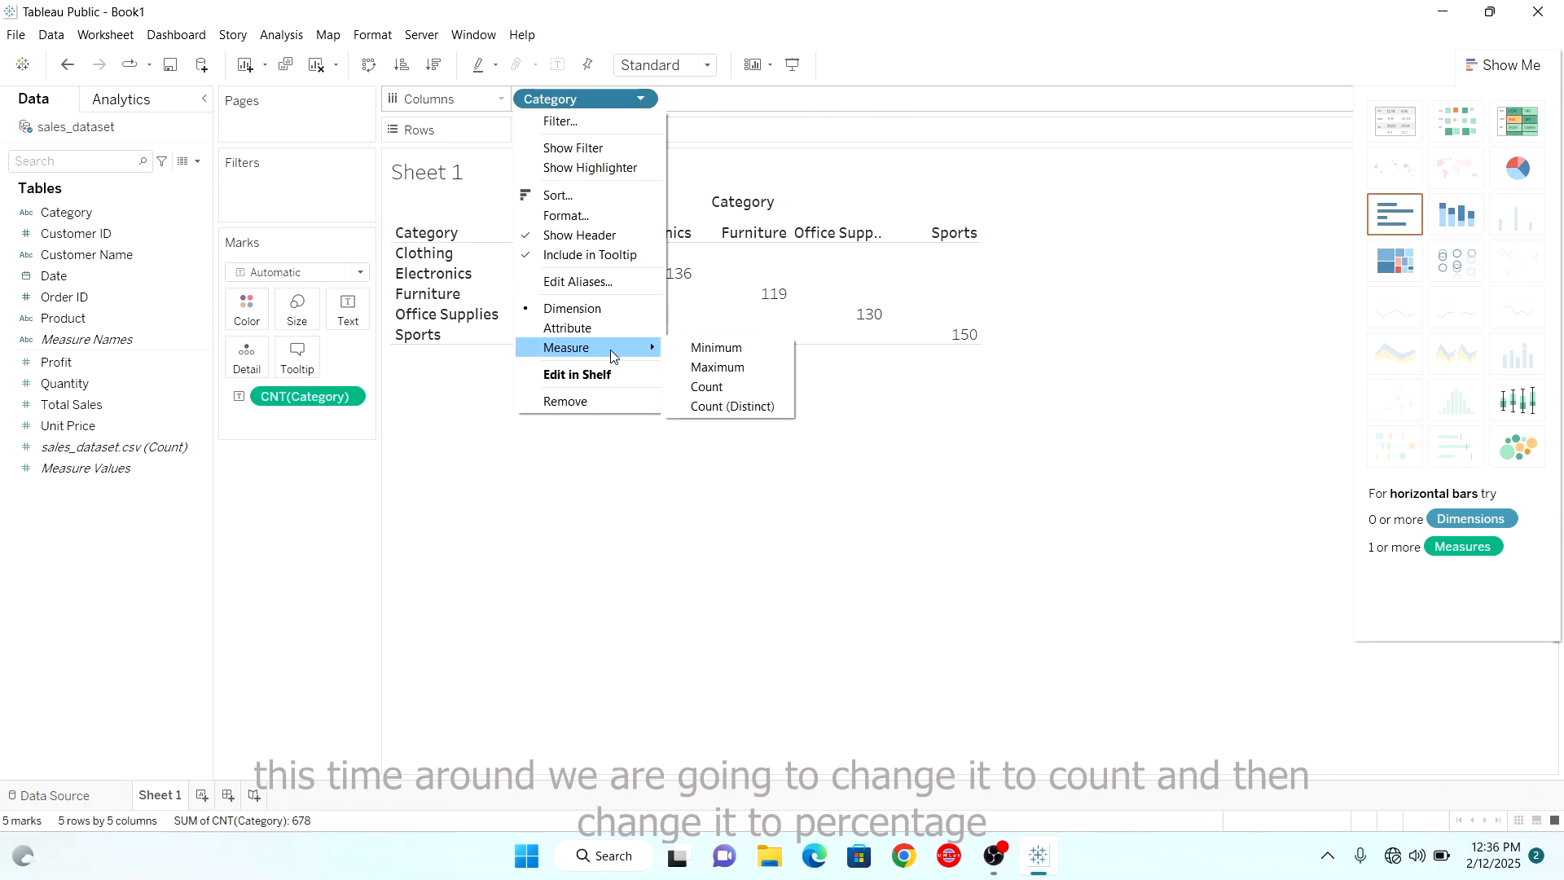
pyautogui.click(707, 387)
# Apply the Percent of Total quick table calculation to the Category count on Columns.
pyautogui.click(641, 100)
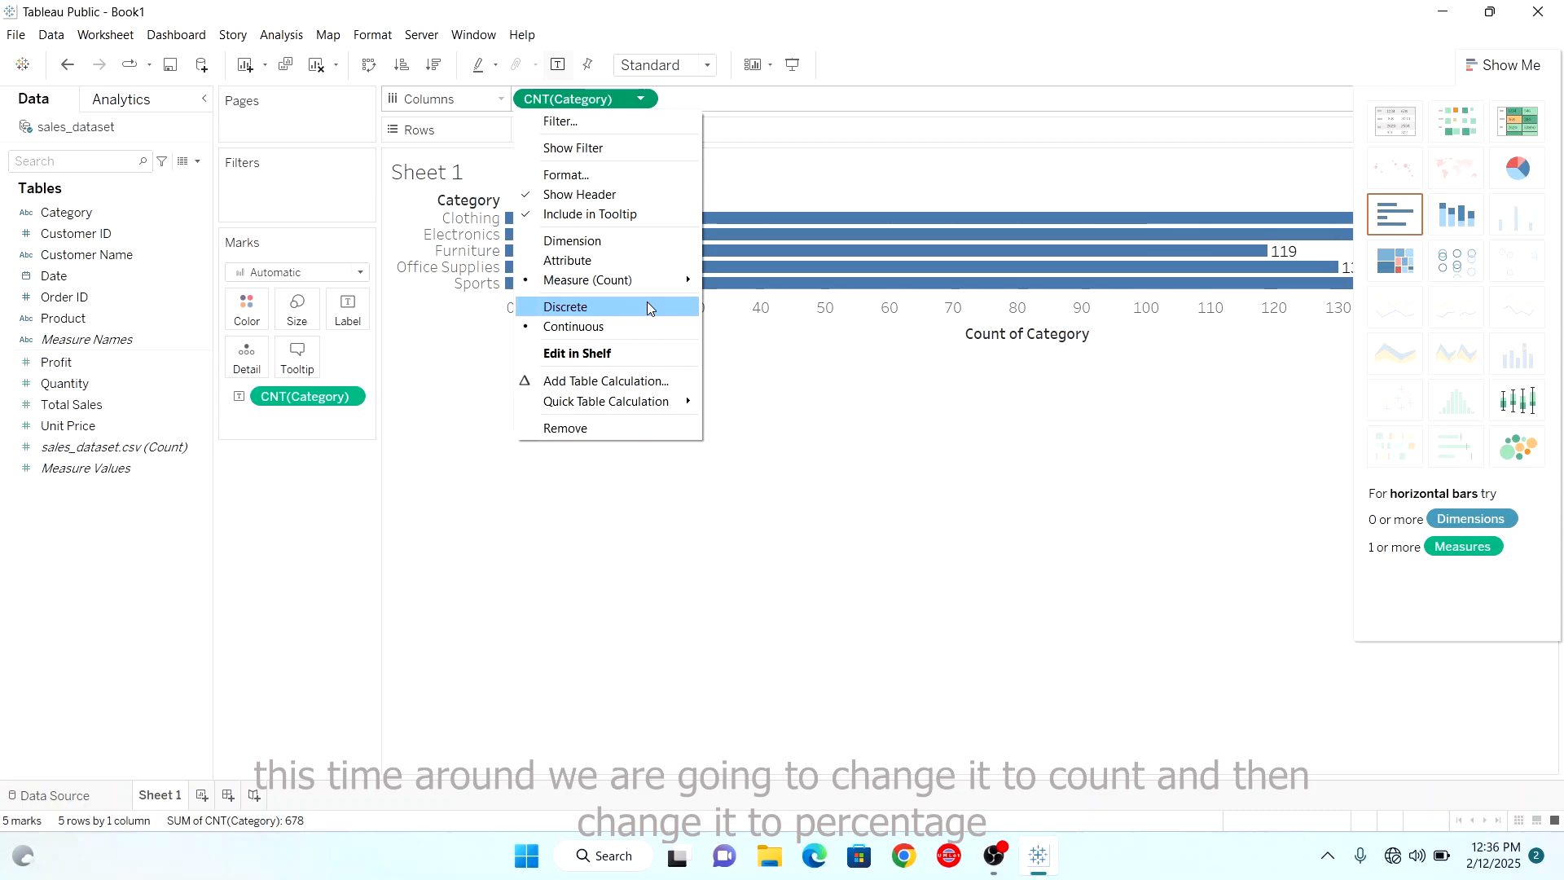
pyautogui.click(643, 99)
pyautogui.click(641, 100)
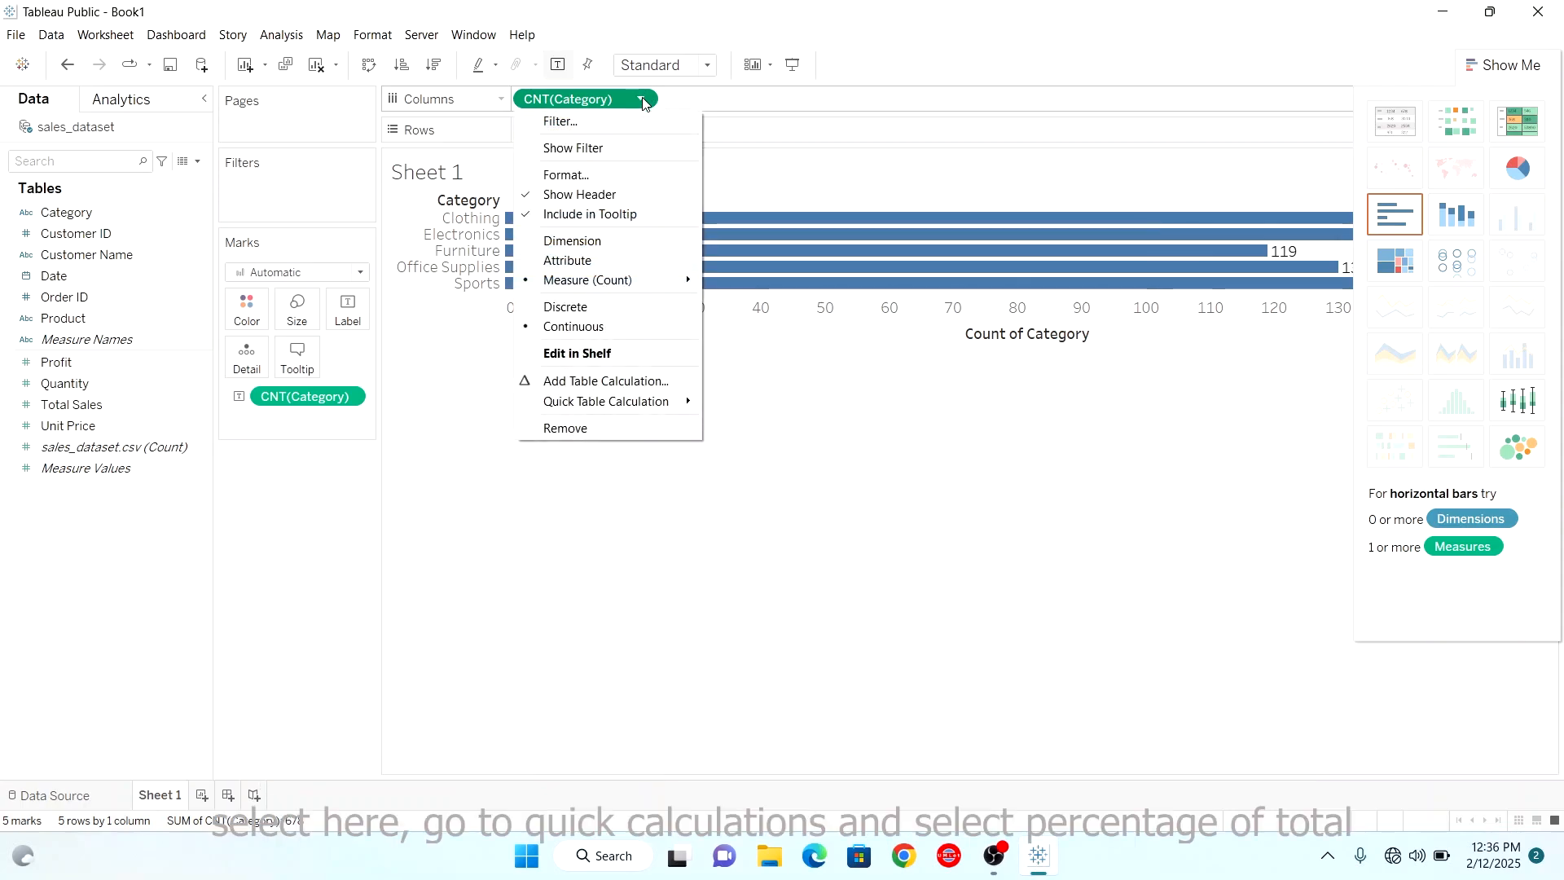
pyautogui.moveTo(635, 402)
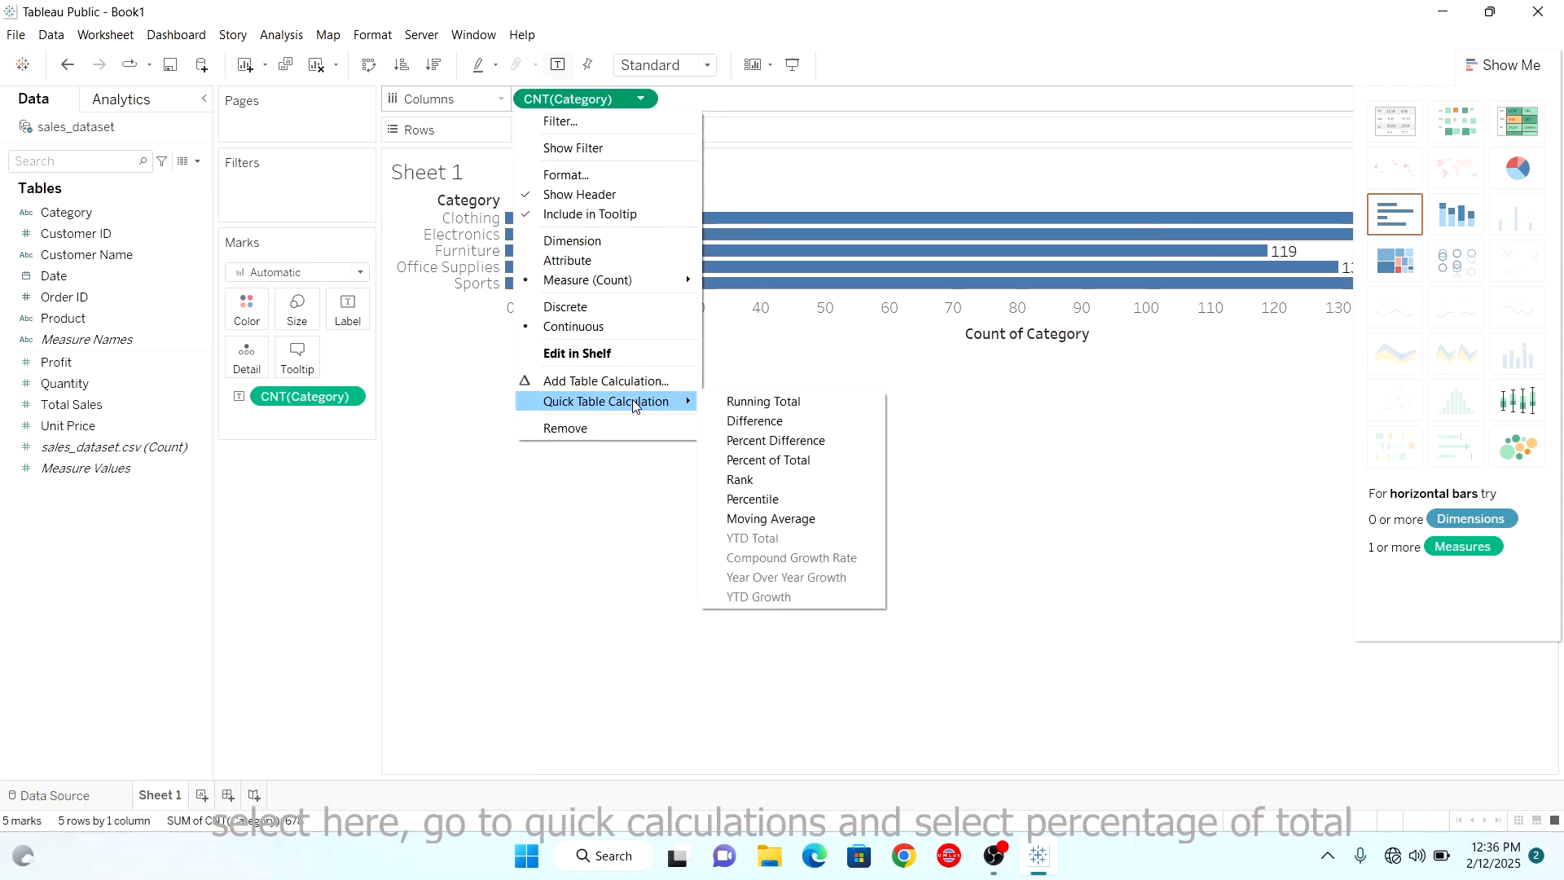
pyautogui.click(823, 461)
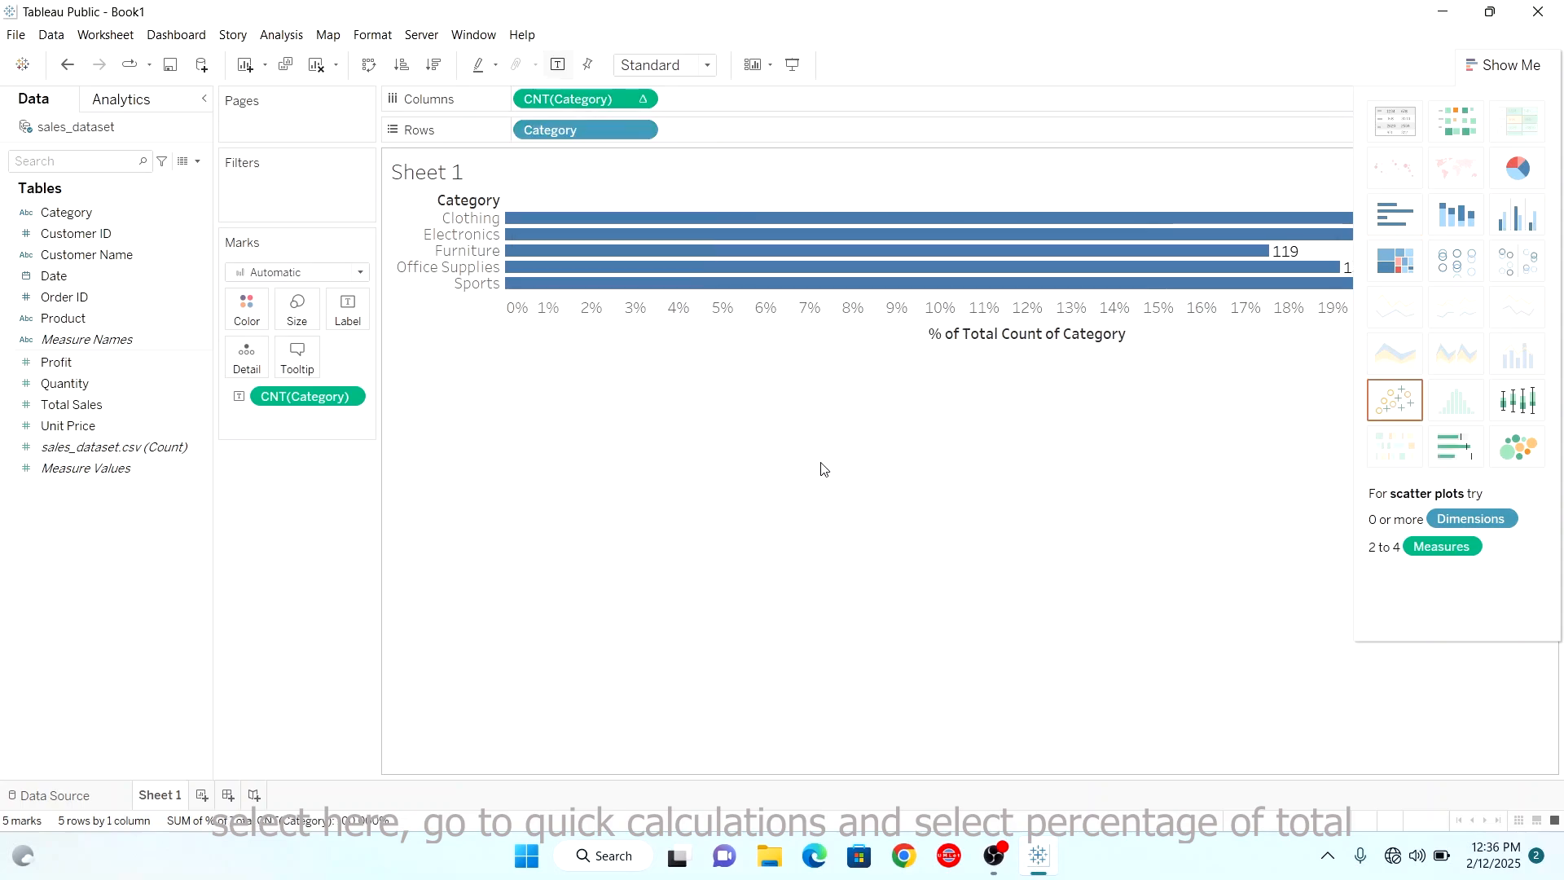
# Convert the category bar chart to a text table and widen its two measure columns.
pyautogui.click(1394, 121)
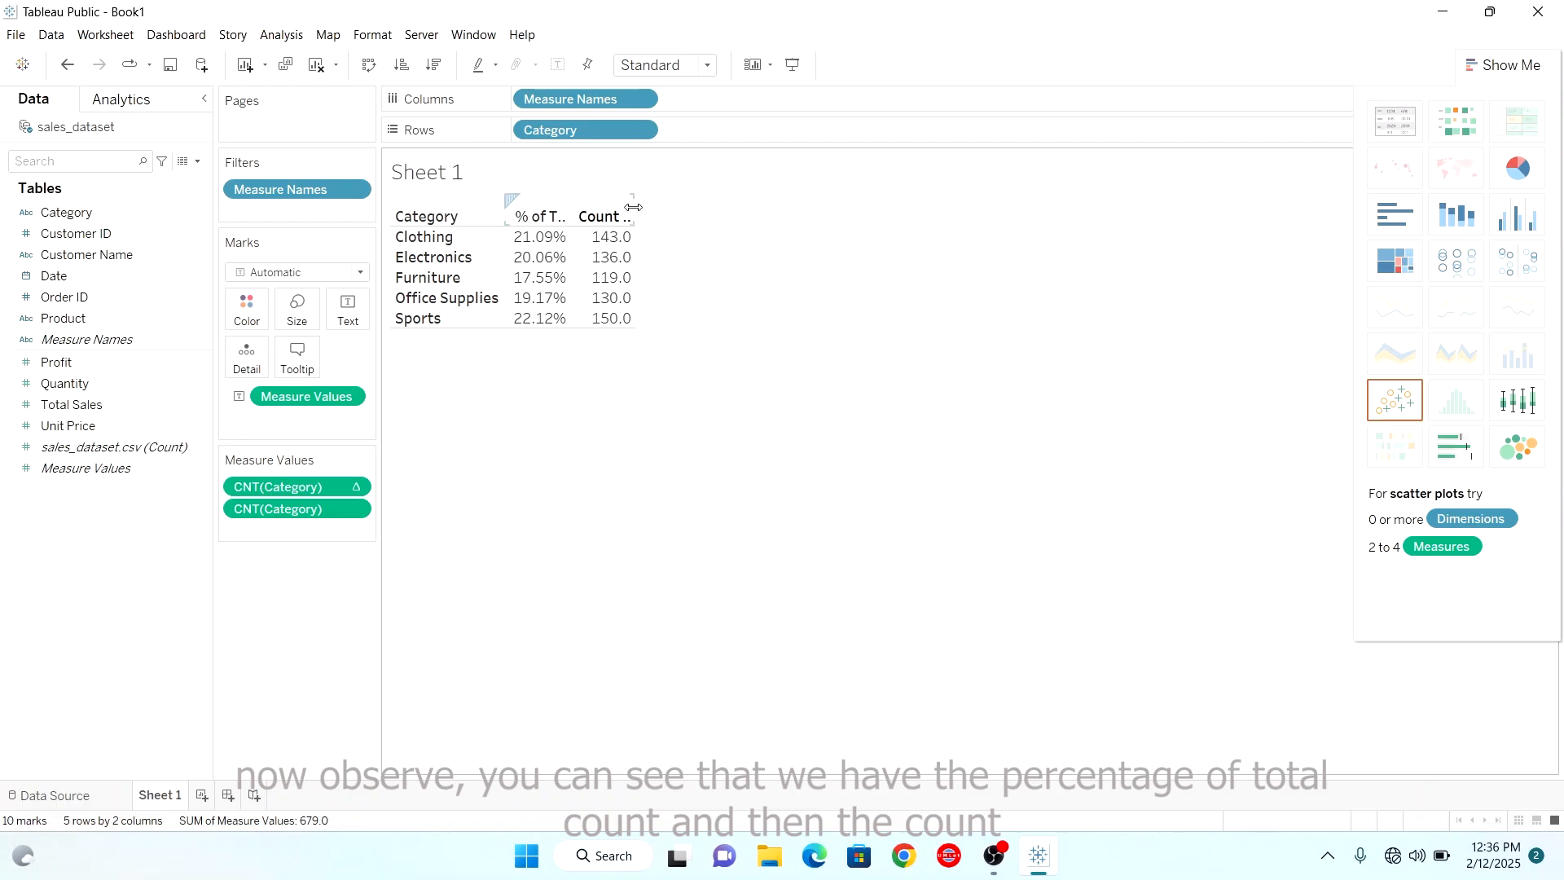
pyautogui.moveTo(634, 208); pyautogui.dragTo(722, 208)
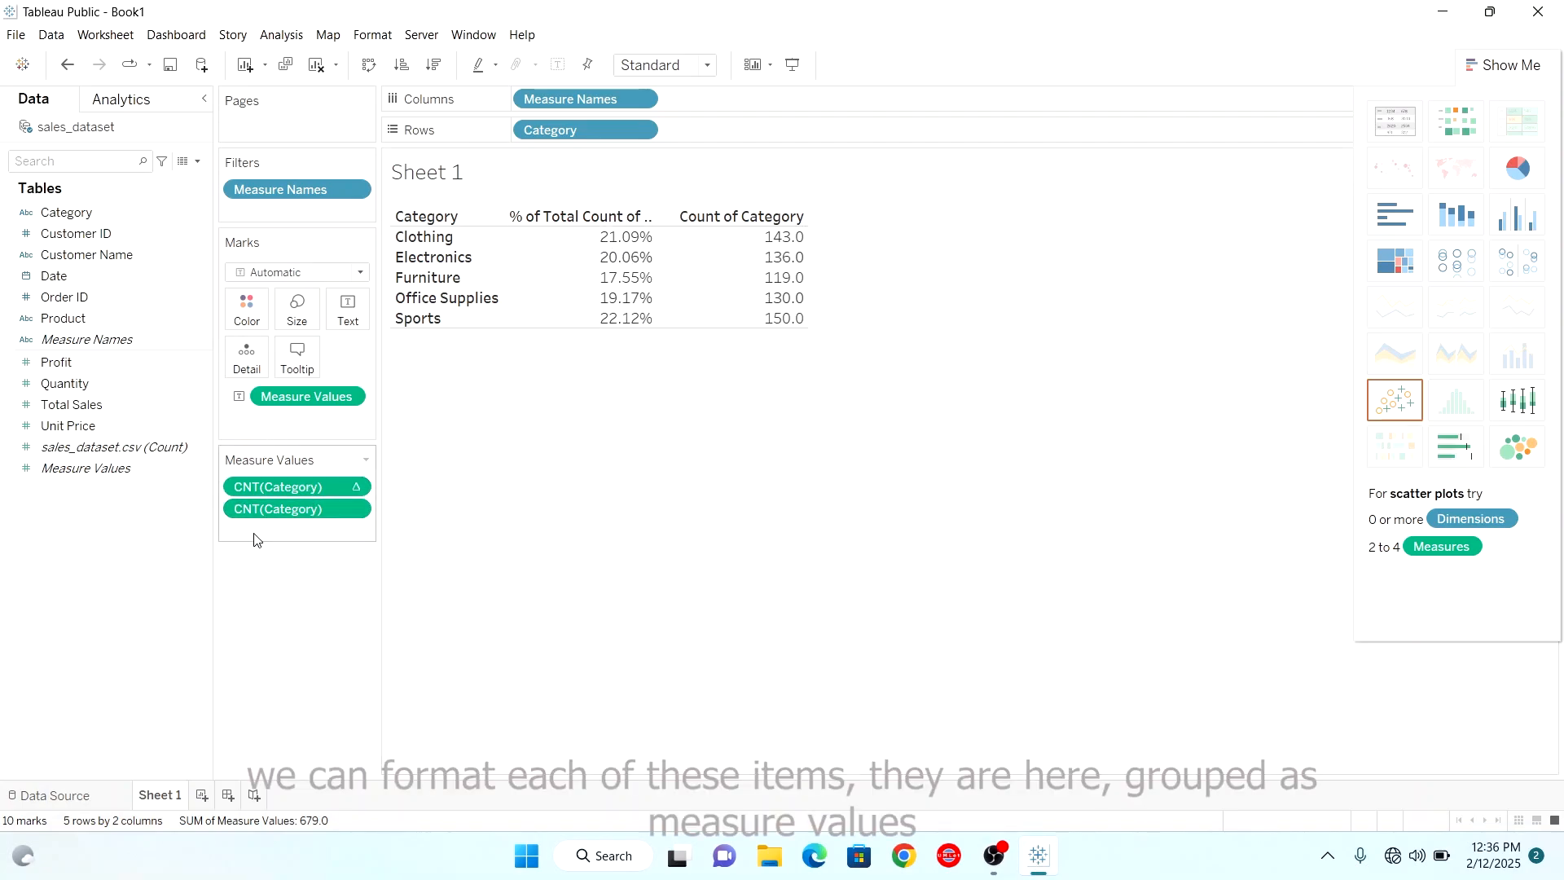
# Format the percent-of-total Category measure as Percentage with 1 decimal place.
pyautogui.click(354, 486)
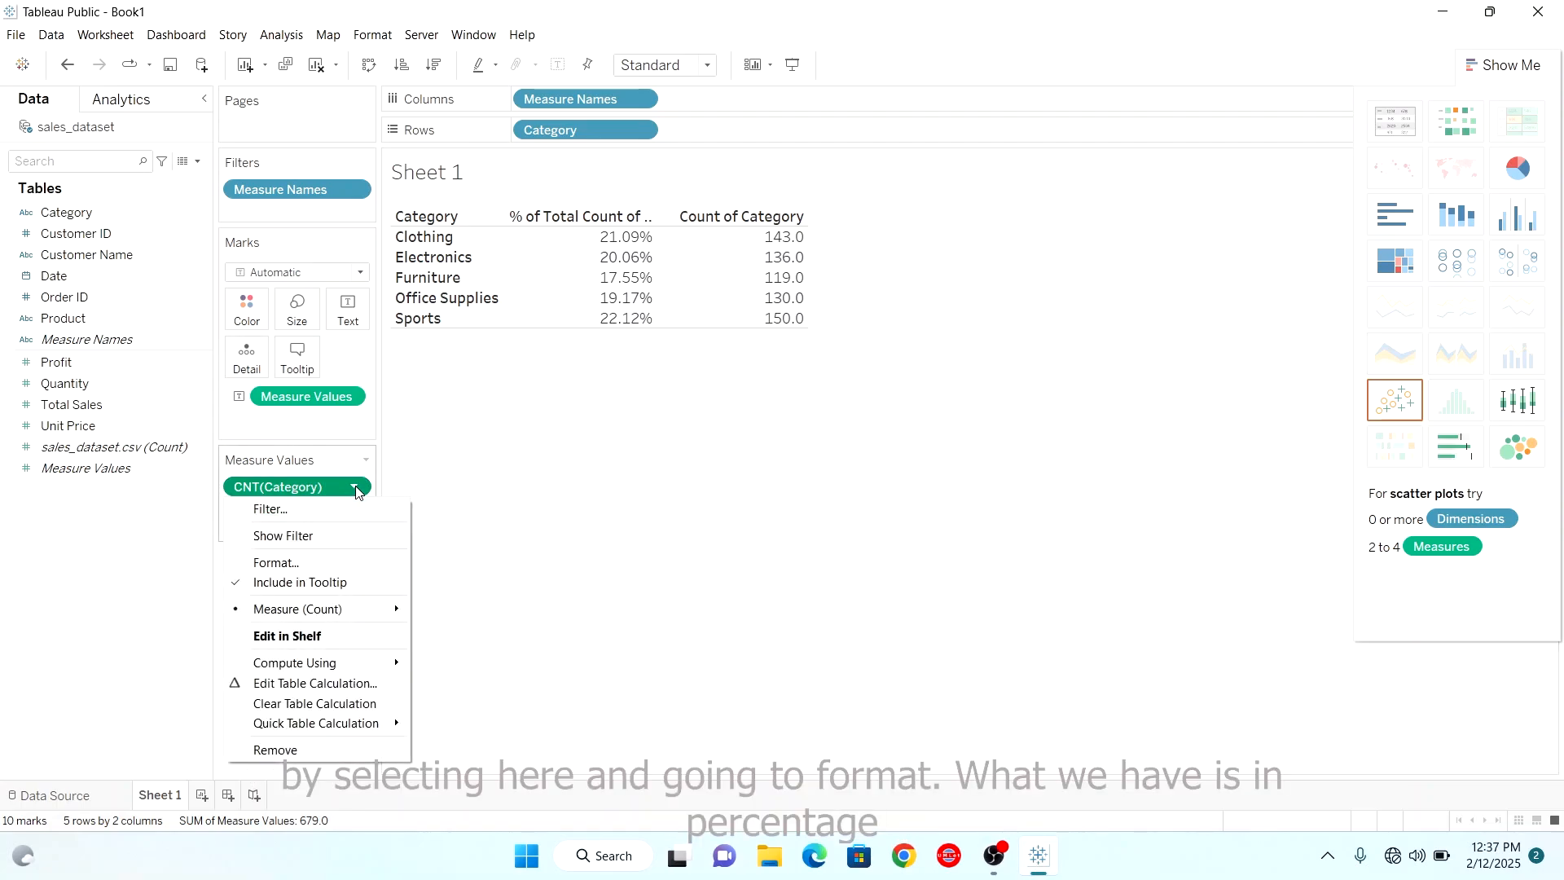
pyautogui.click(311, 561)
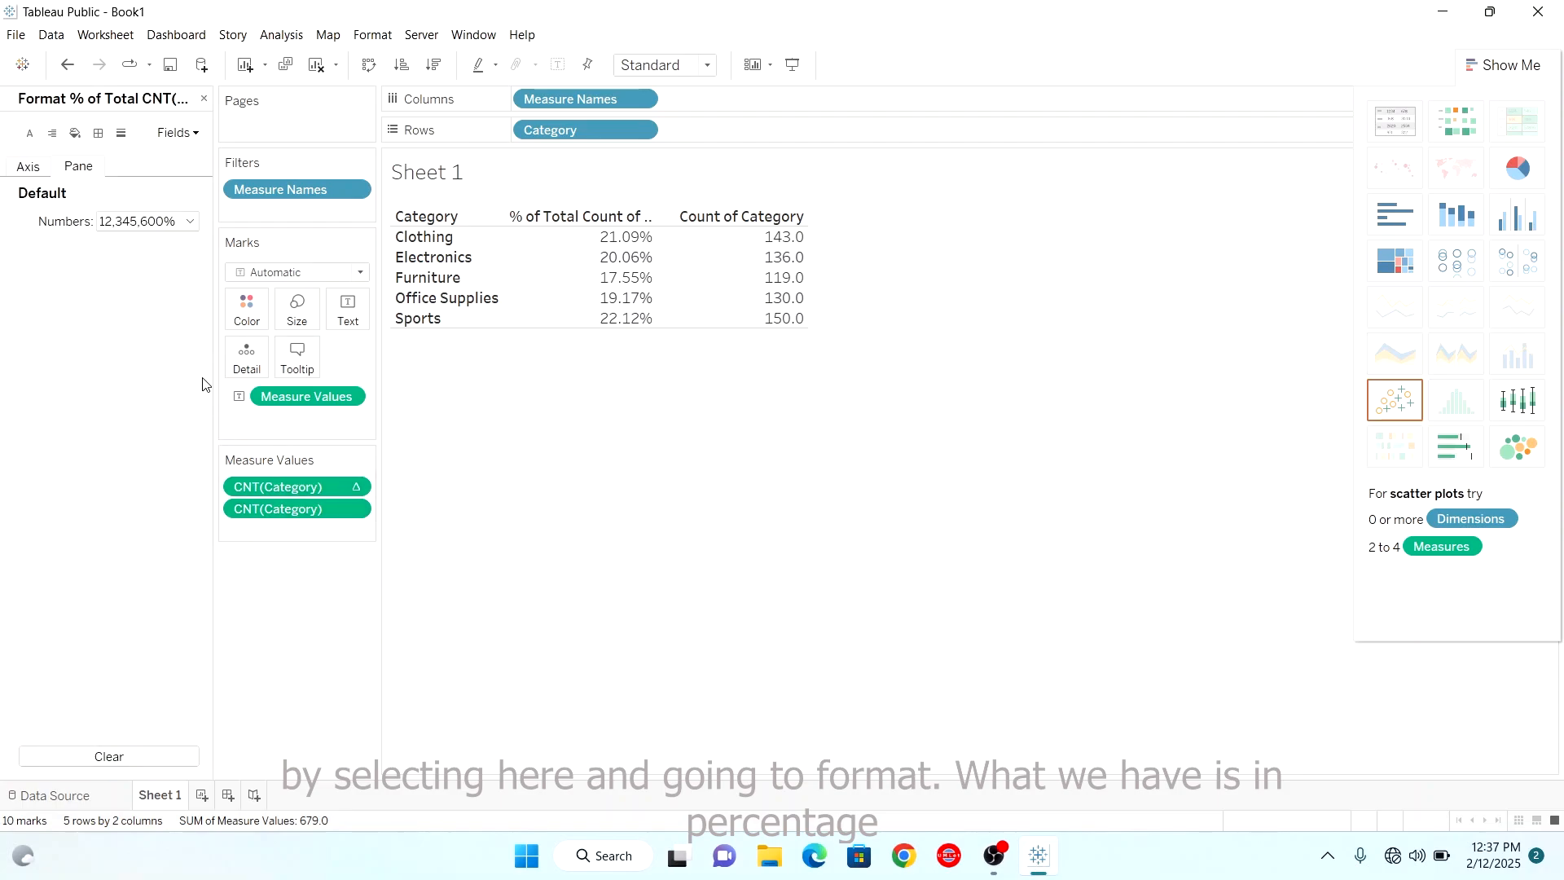
pyautogui.click(191, 222)
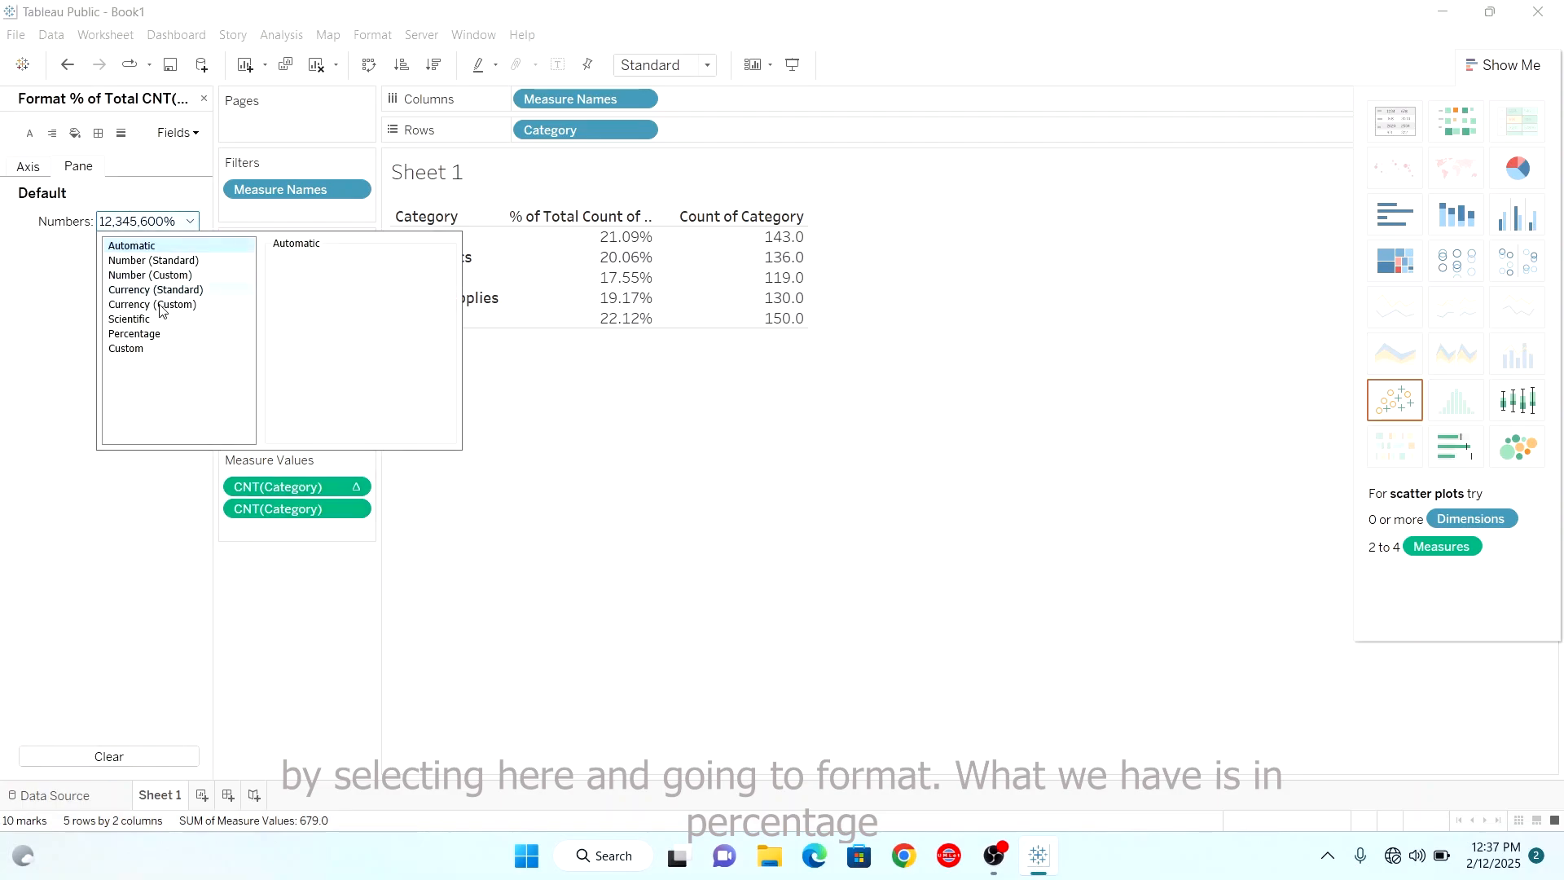
pyautogui.click(197, 333)
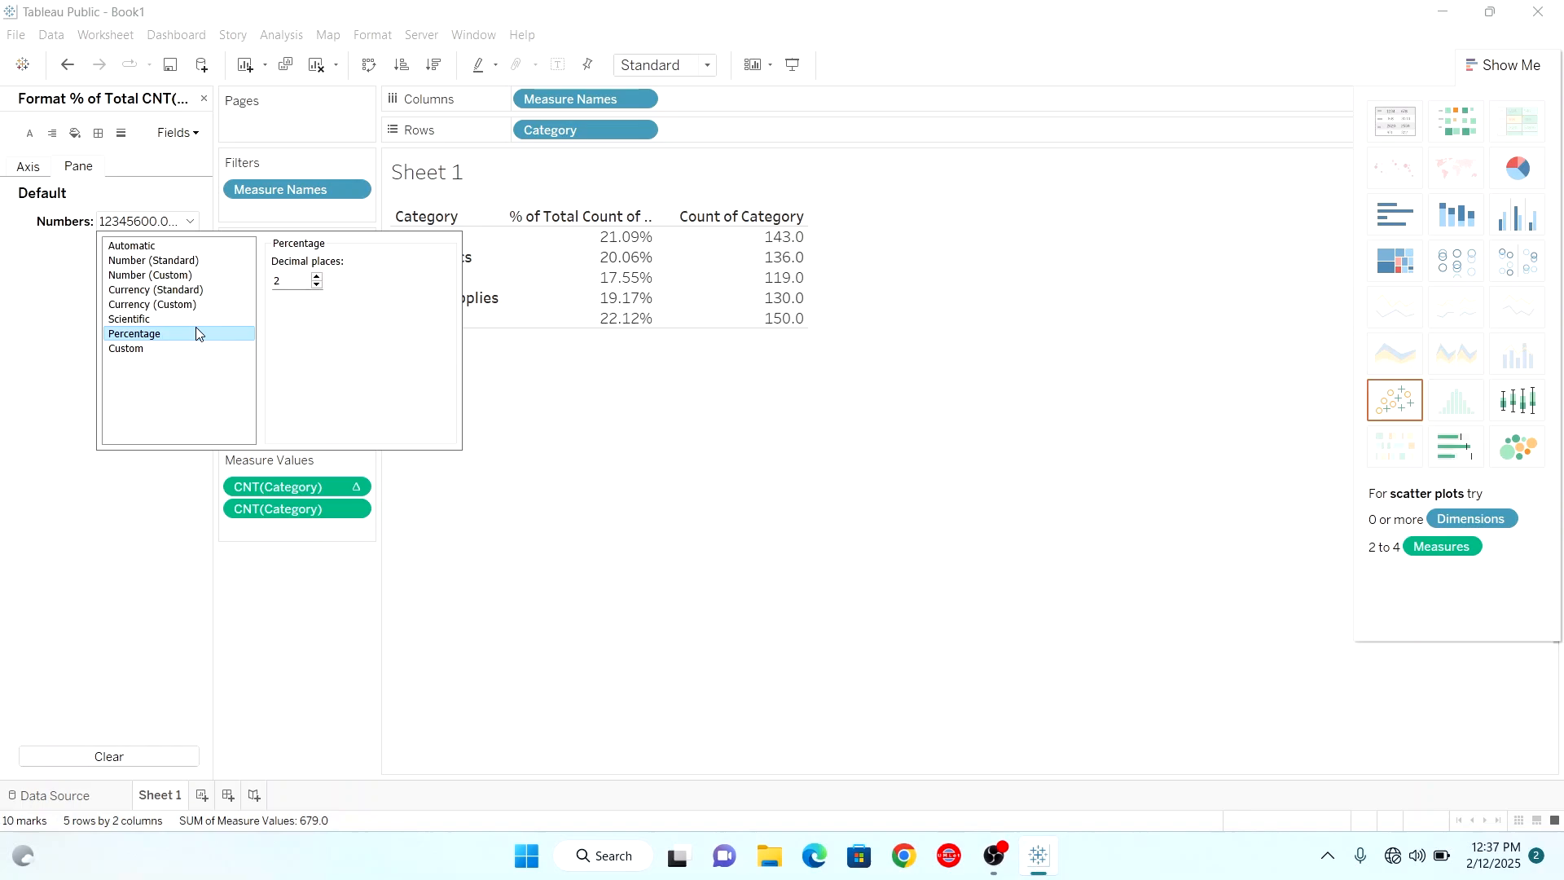
pyautogui.click(316, 285)
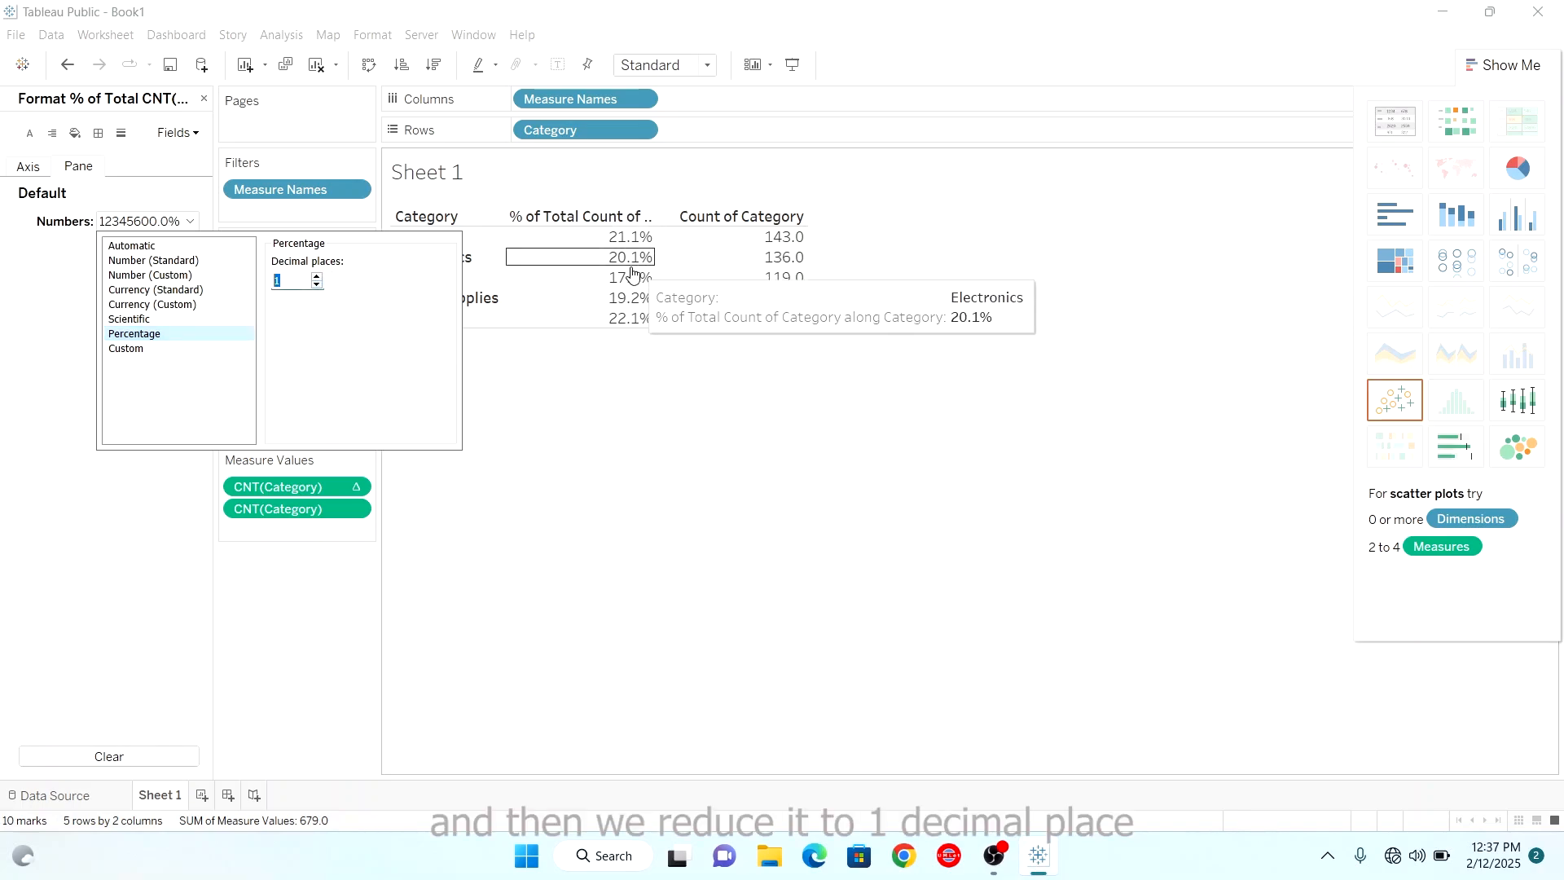
pyautogui.click(620, 418)
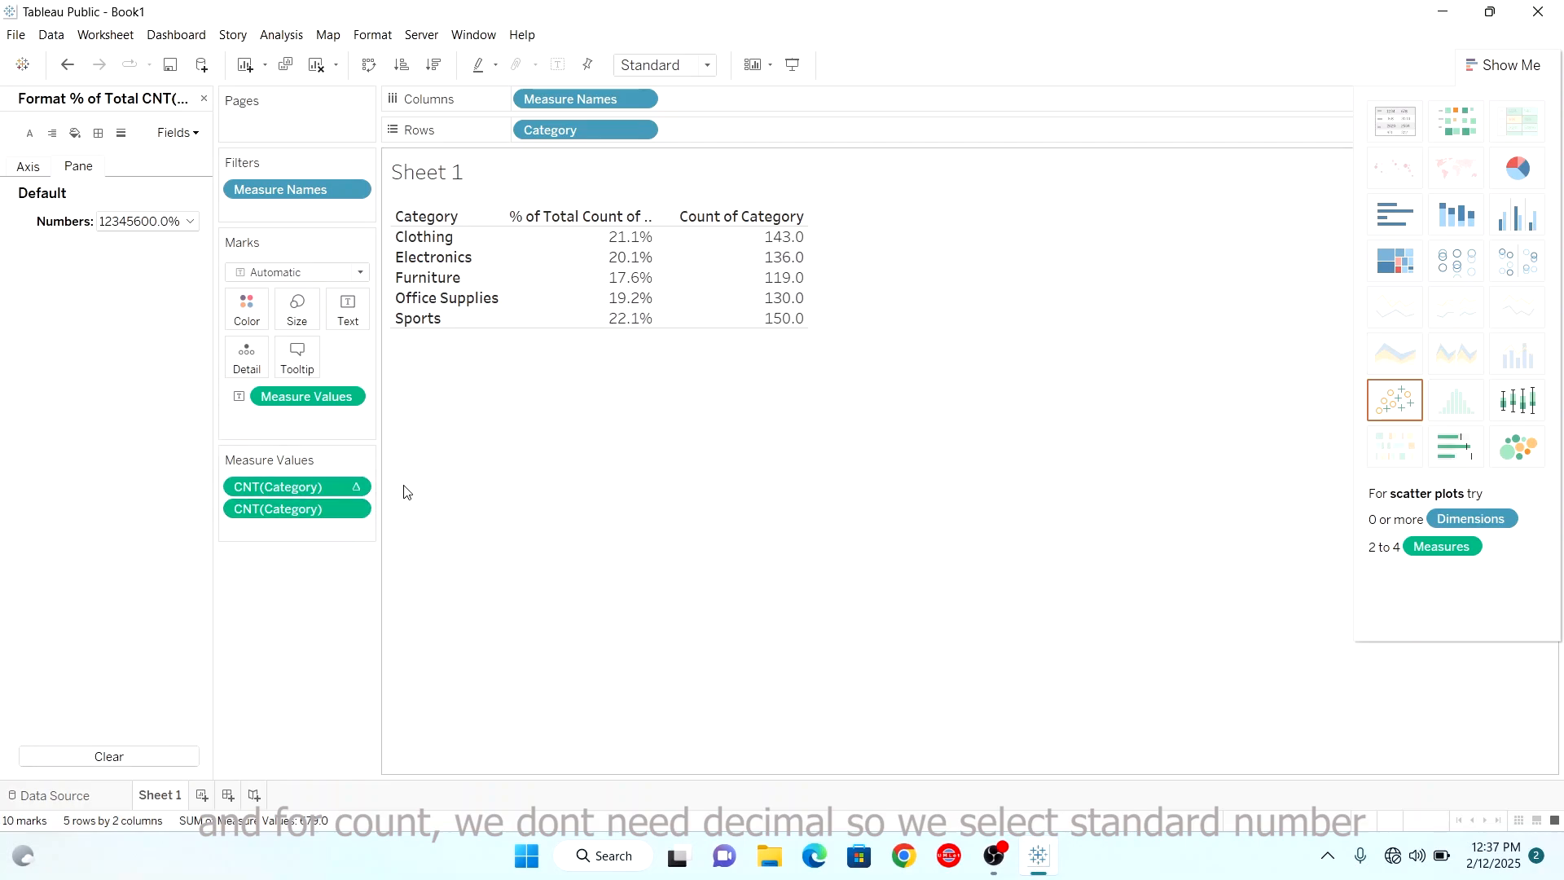
# Format the plain Category count measure as Number (Standard).
pyautogui.click(358, 513)
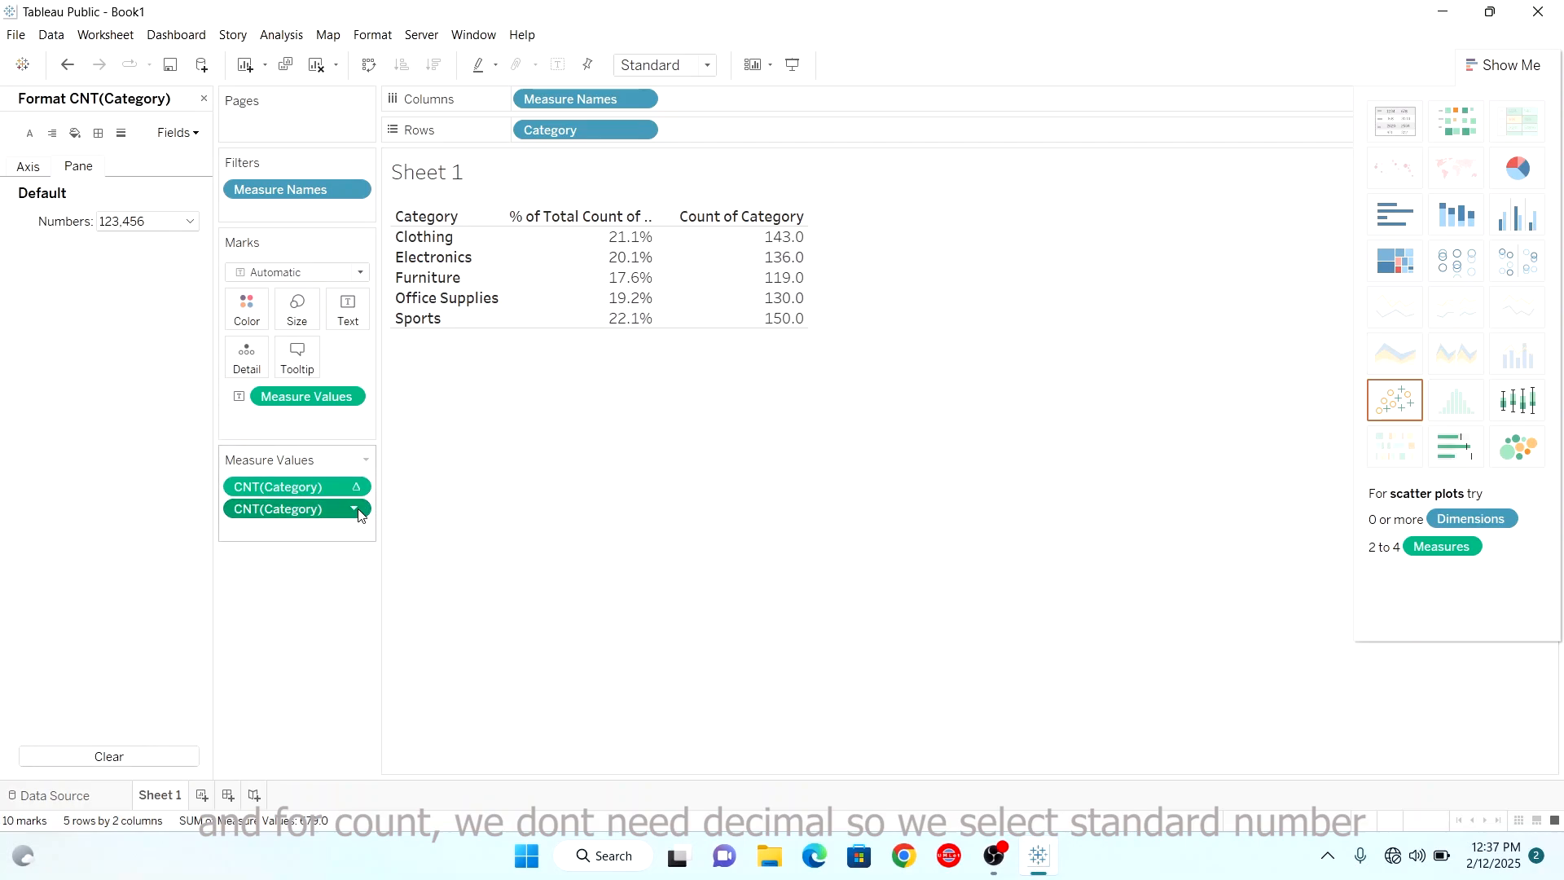
pyautogui.click(356, 511)
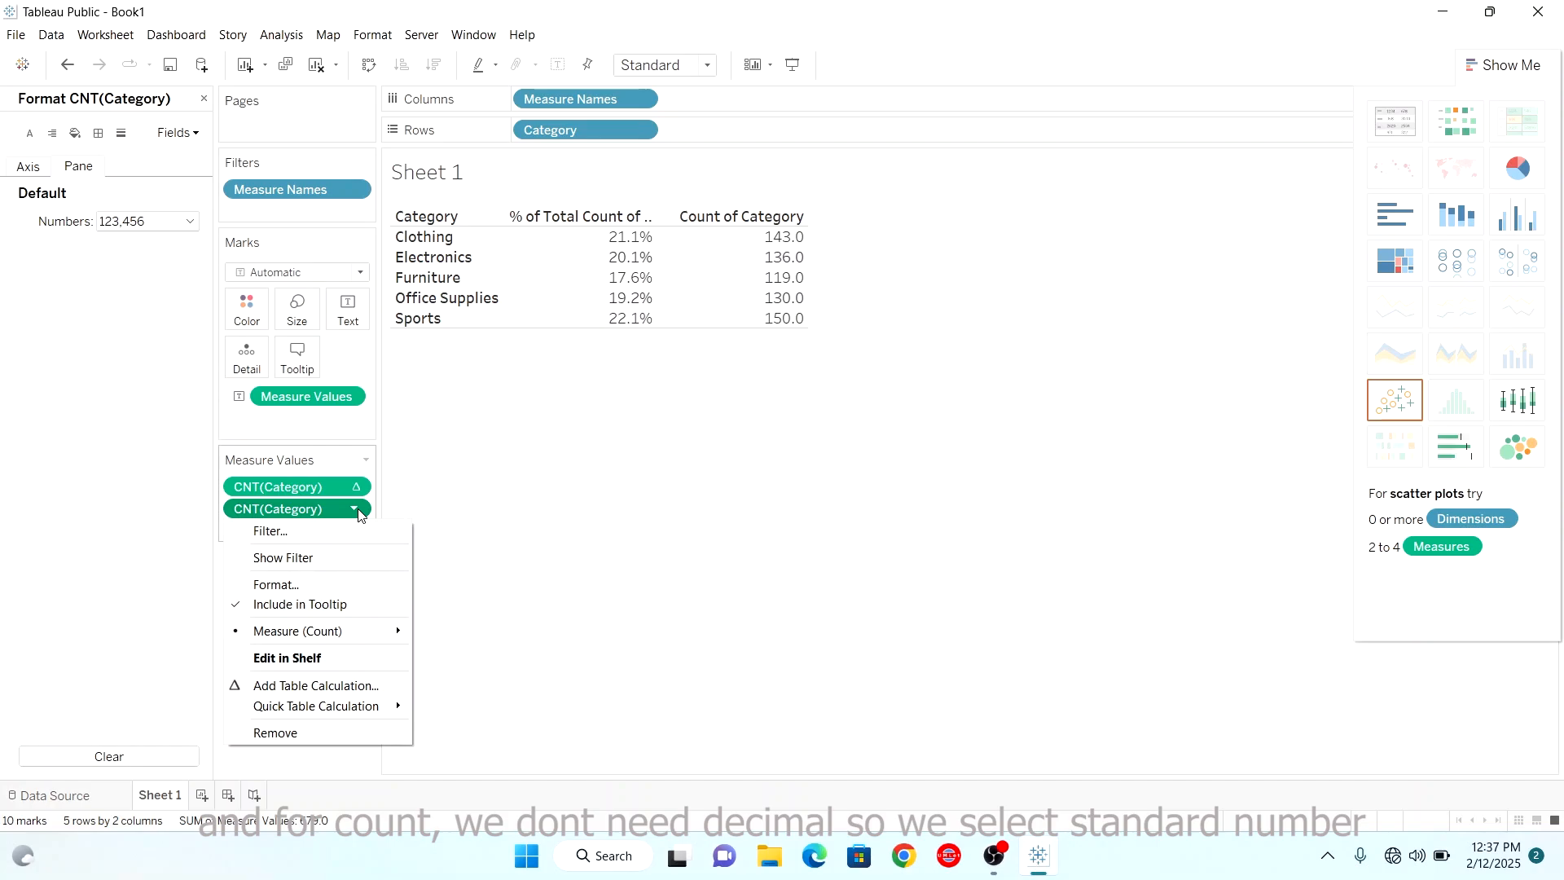
pyautogui.click(309, 585)
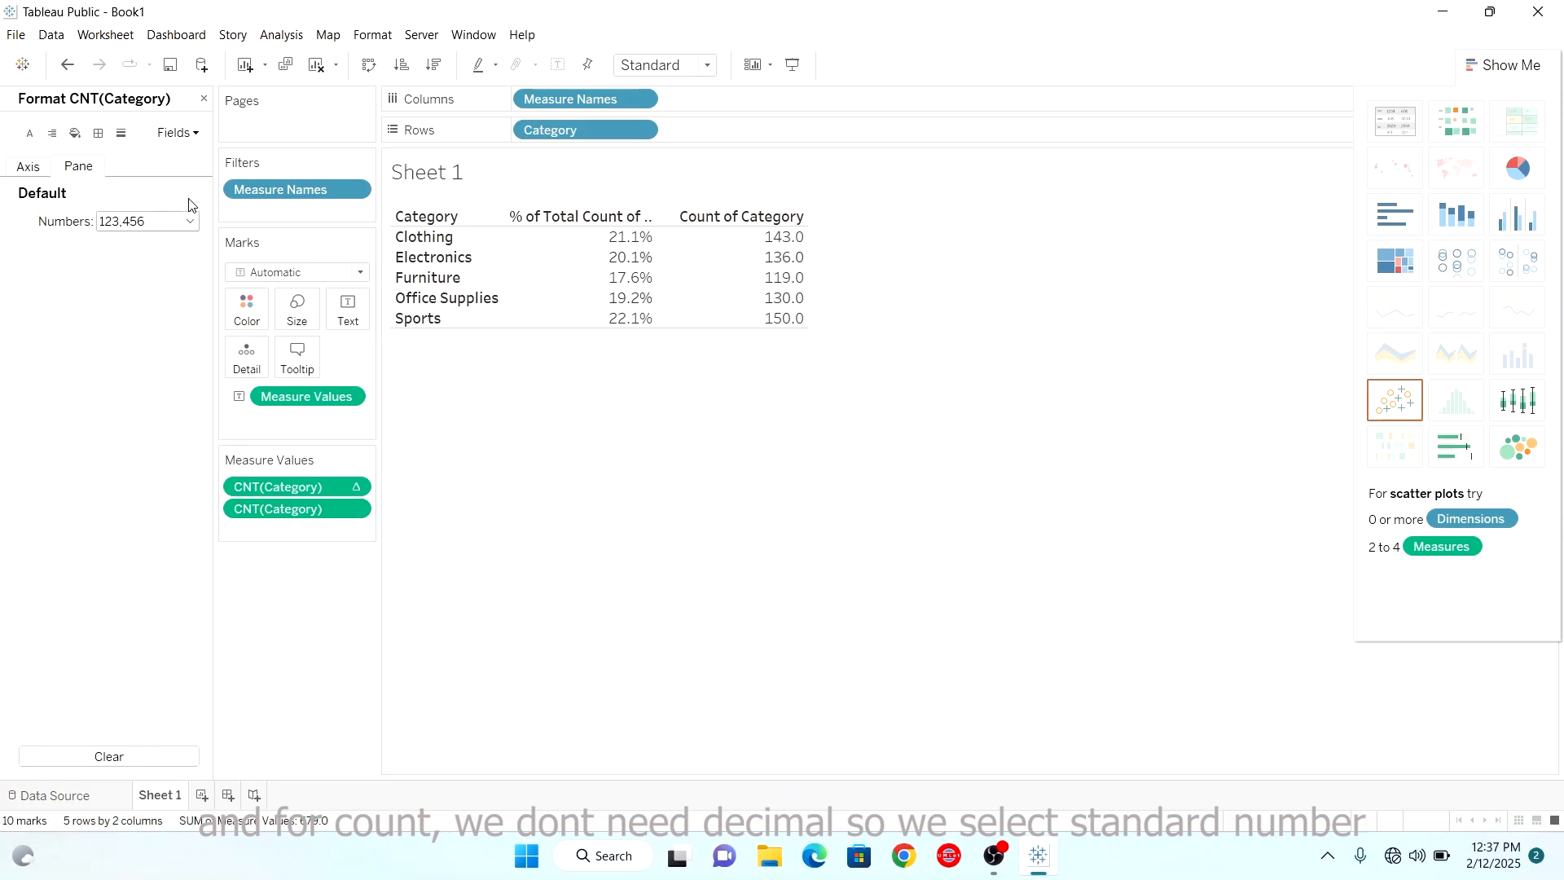
pyautogui.click(190, 221)
pyautogui.click(196, 260)
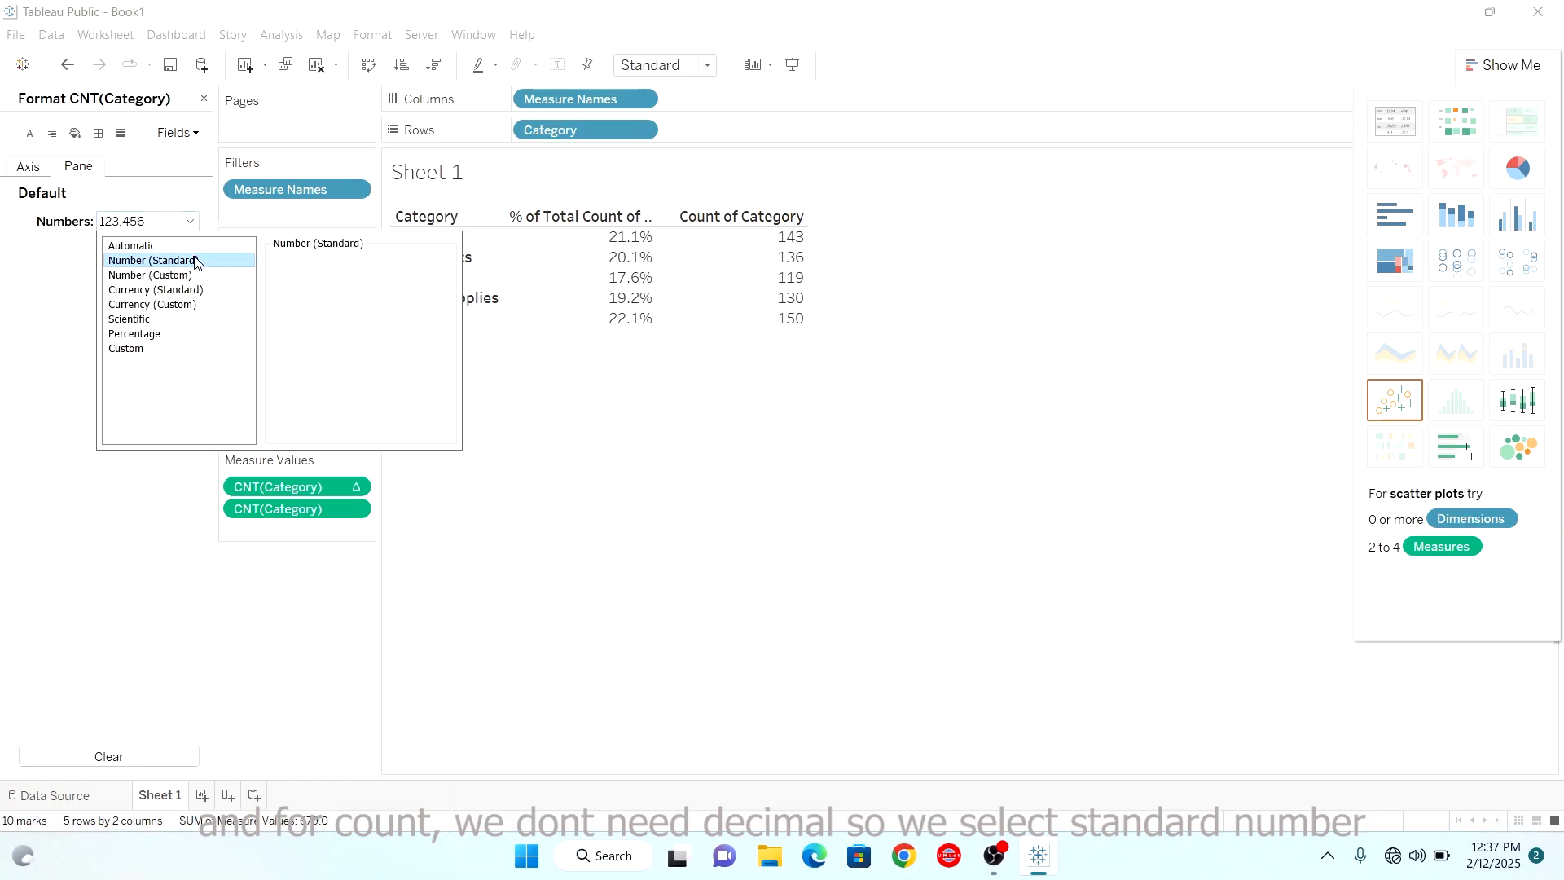
pyautogui.click(797, 451)
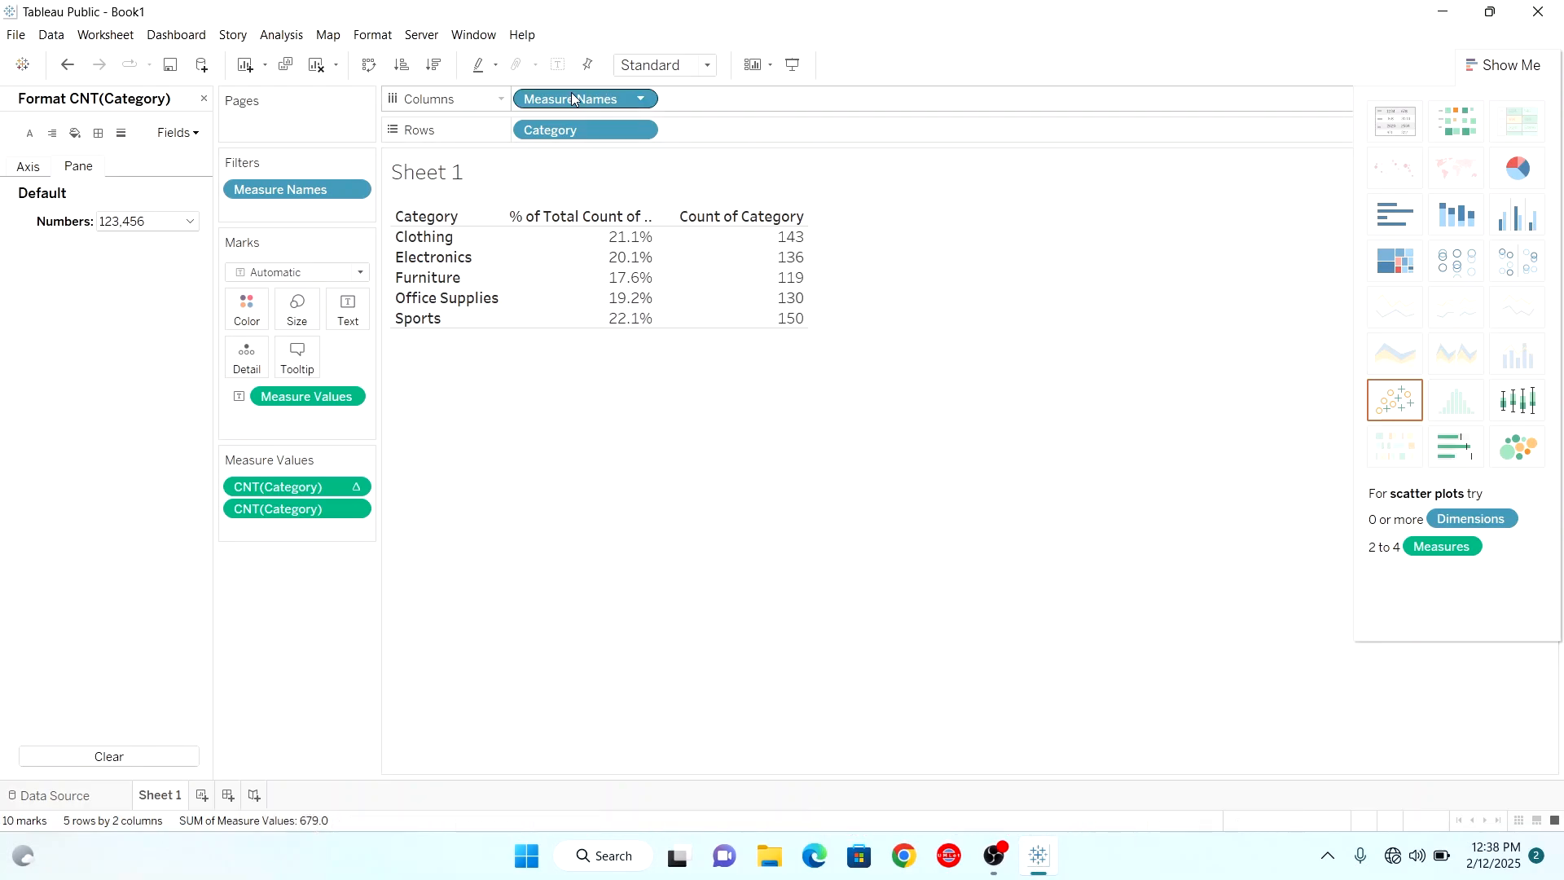
# Try Category on Columns with Measure Names on Rows, and return both fields to their original shelves.
pyautogui.moveTo(551, 100); pyautogui.dragTo(727, 123)
pyautogui.moveTo(564, 140); pyautogui.dragTo(565, 100)
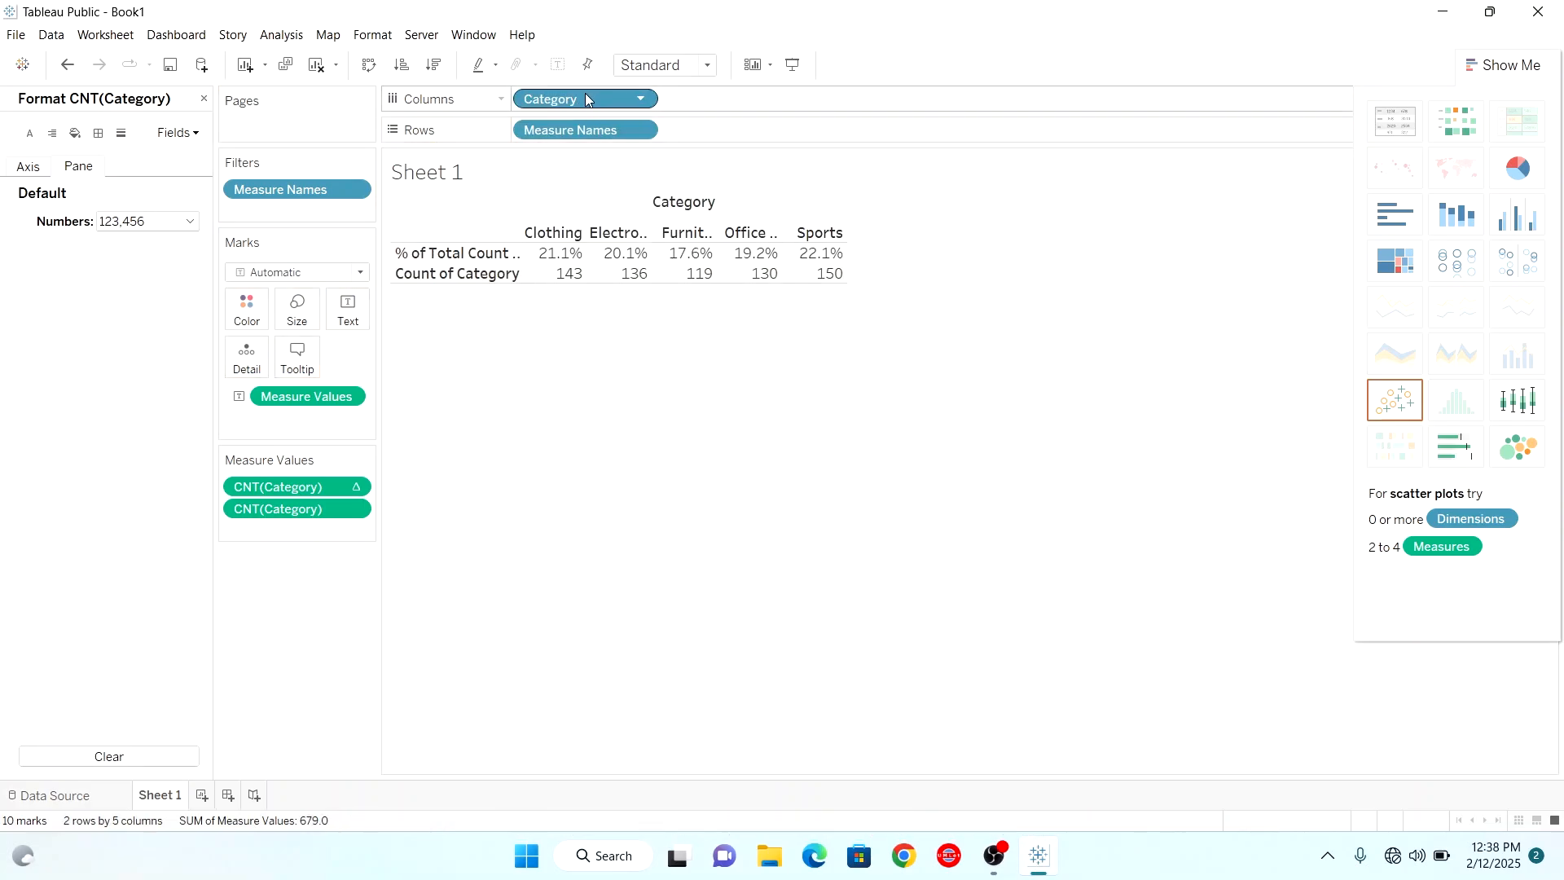
pyautogui.moveTo(584, 96); pyautogui.dragTo(777, 127)
pyautogui.moveTo(588, 134); pyautogui.dragTo(586, 98)
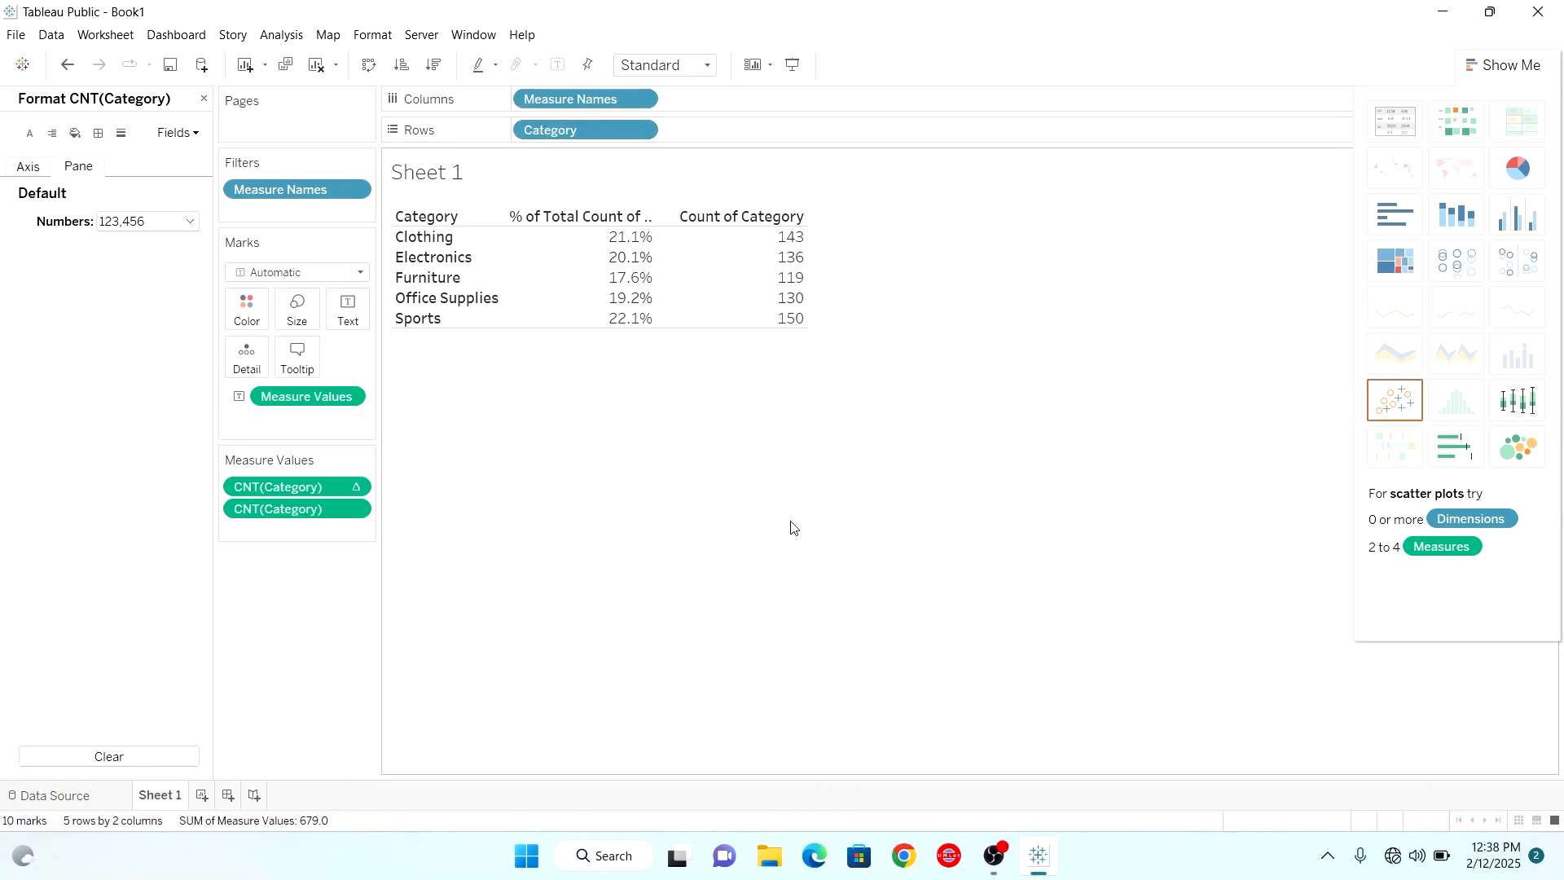
# Transpose the table and back twice with Swap Rows and Columns, and widen the measure columns again.
pyautogui.click(370, 65)
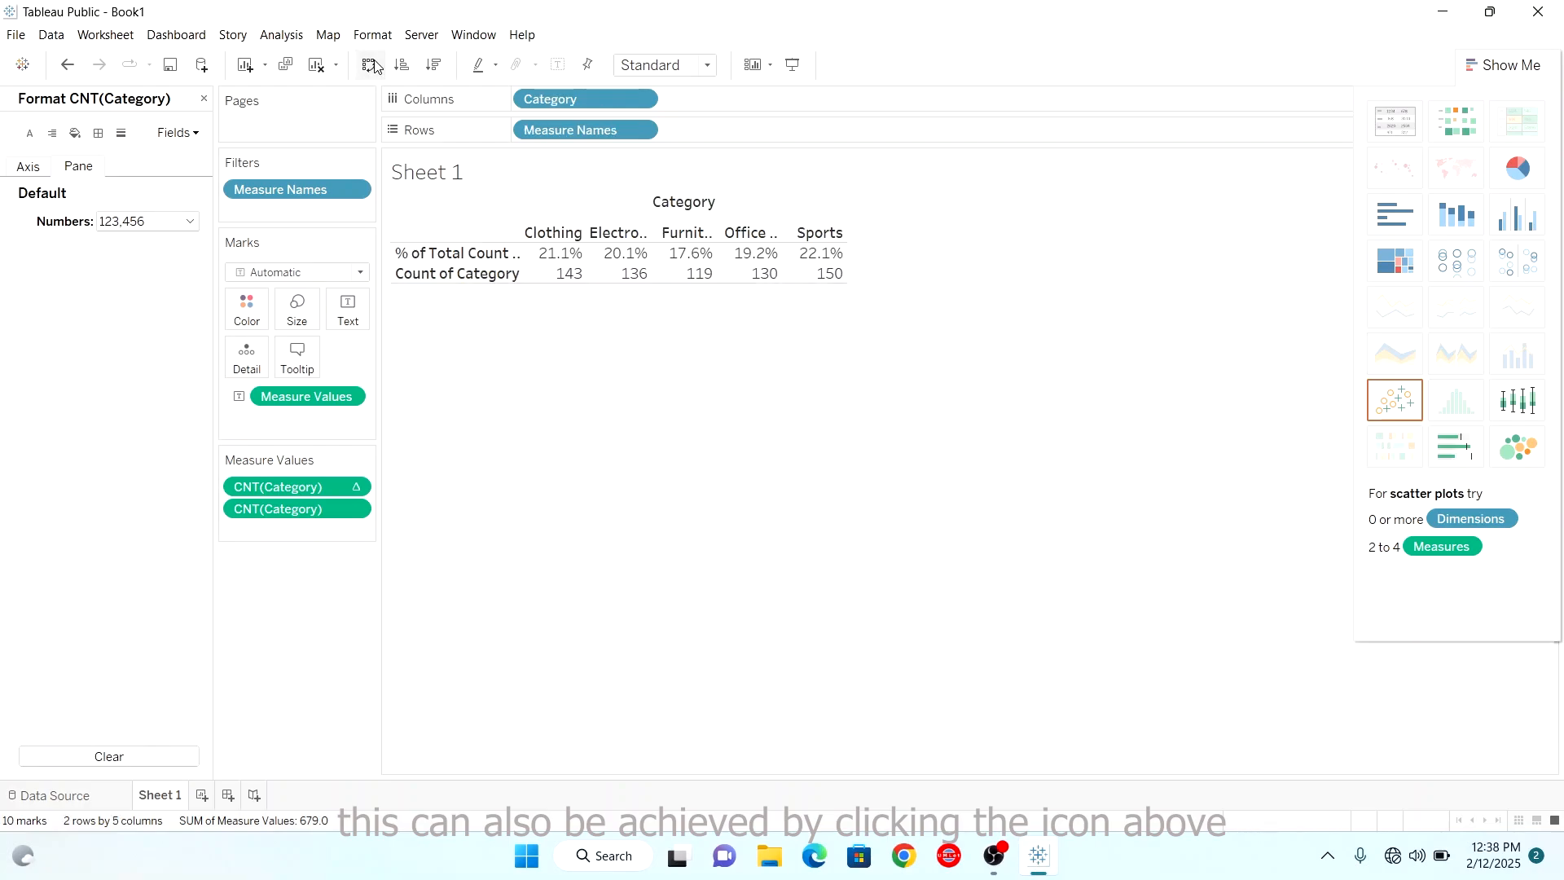
pyautogui.click(371, 65)
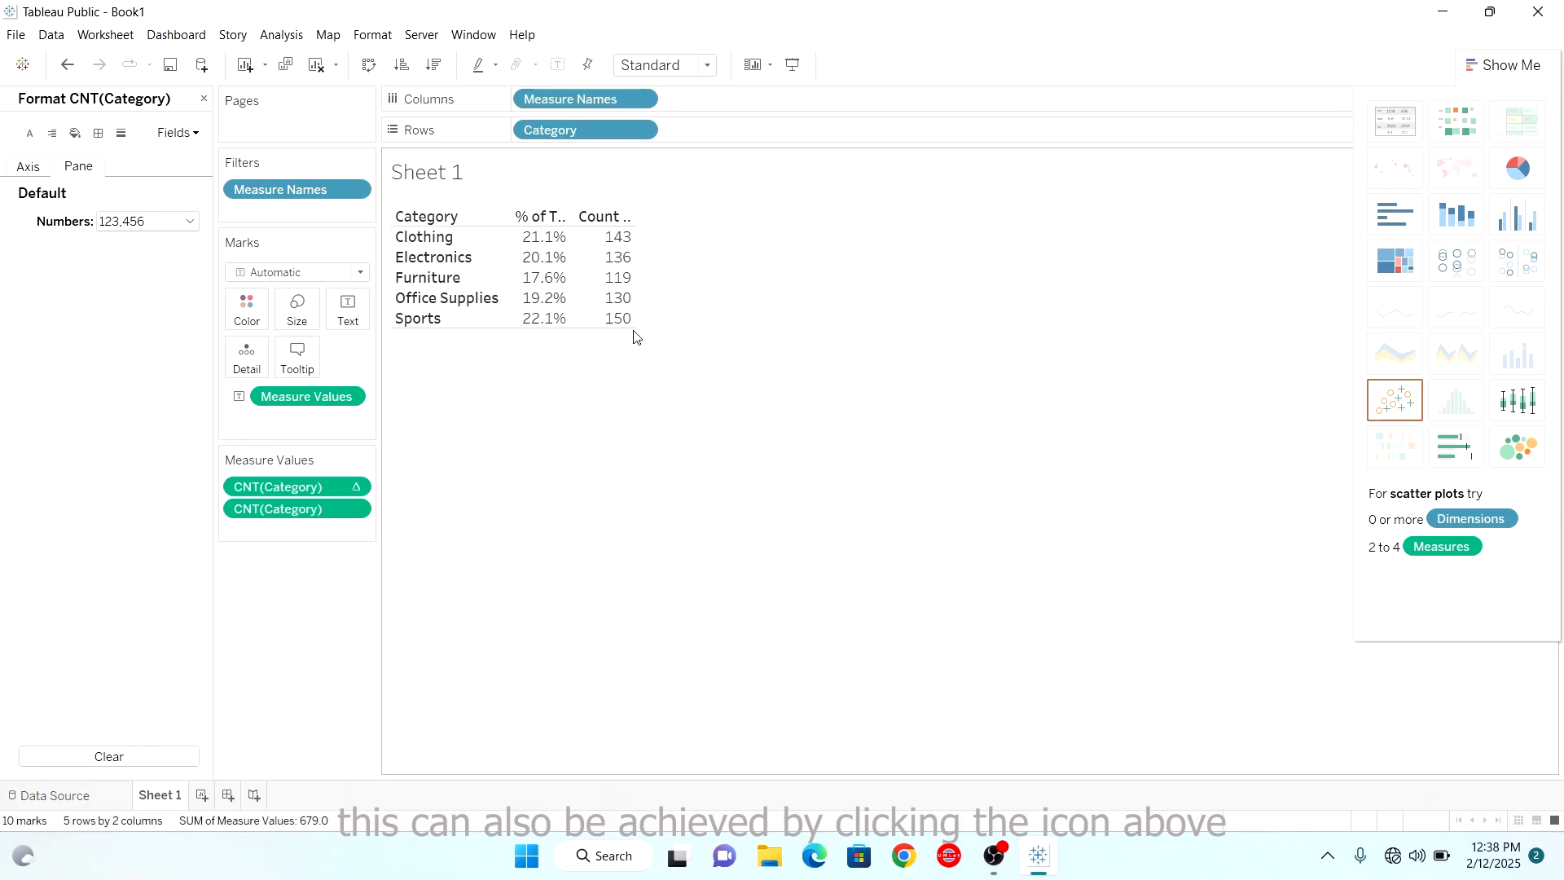
pyautogui.click(374, 67)
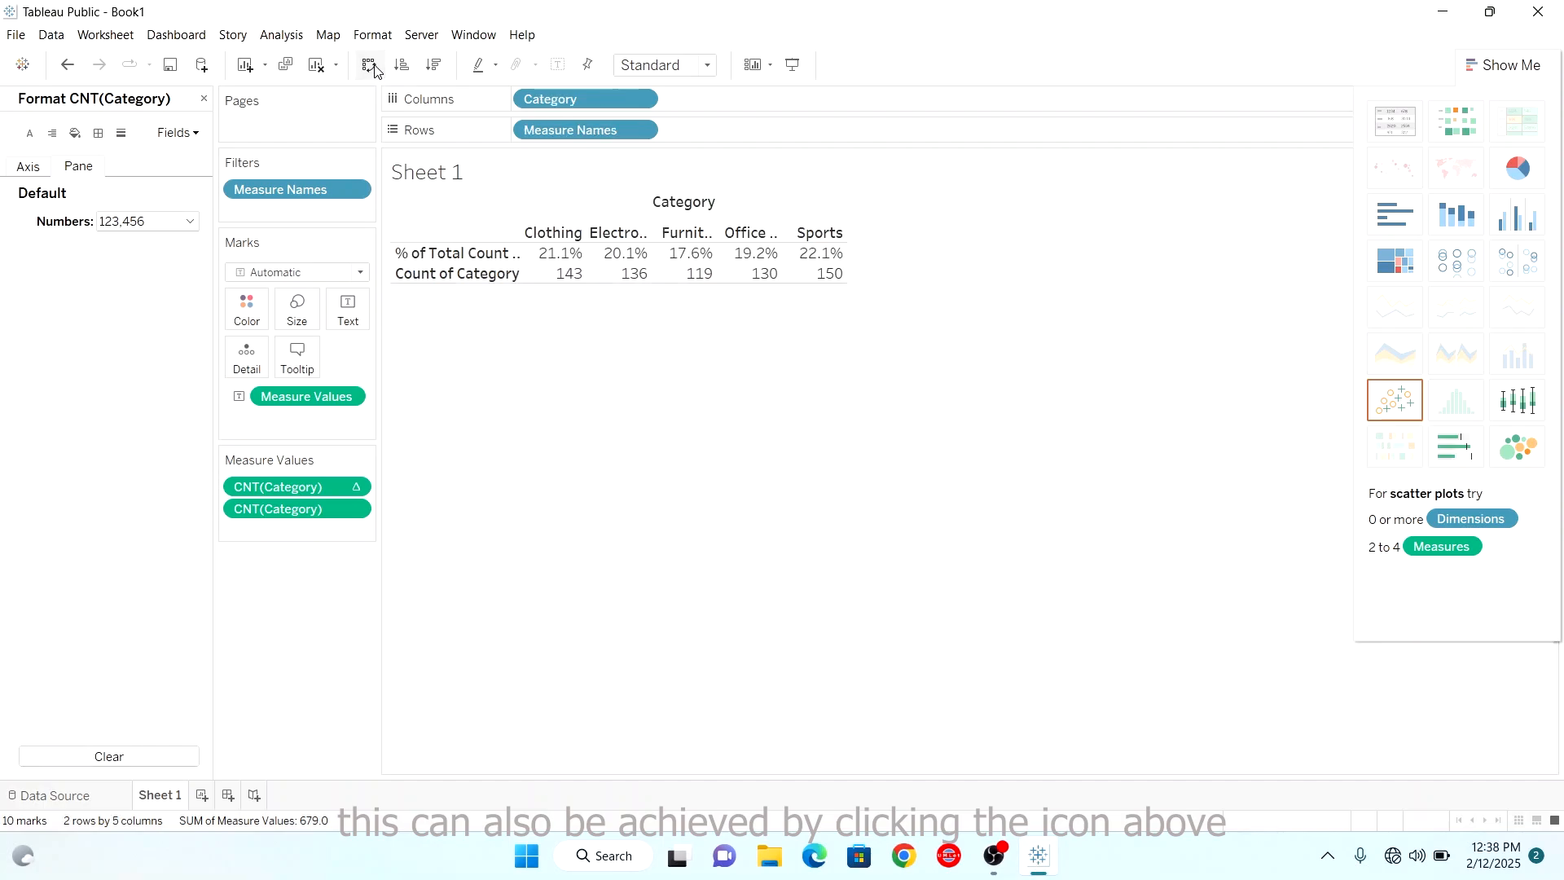
pyautogui.click(374, 67)
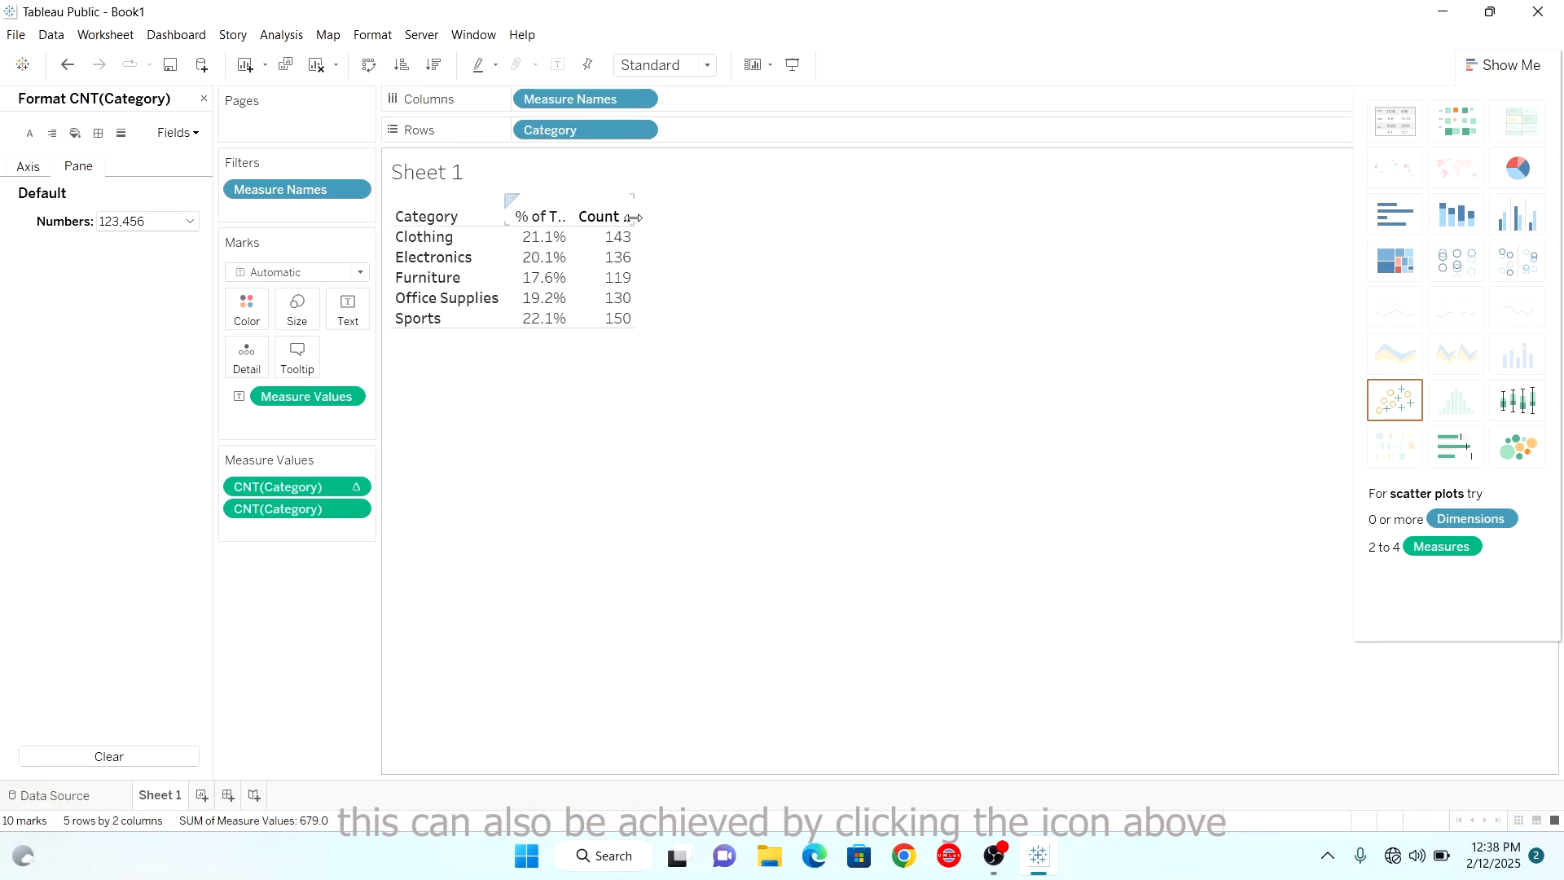
pyautogui.moveTo(639, 221); pyautogui.dragTo(831, 342)
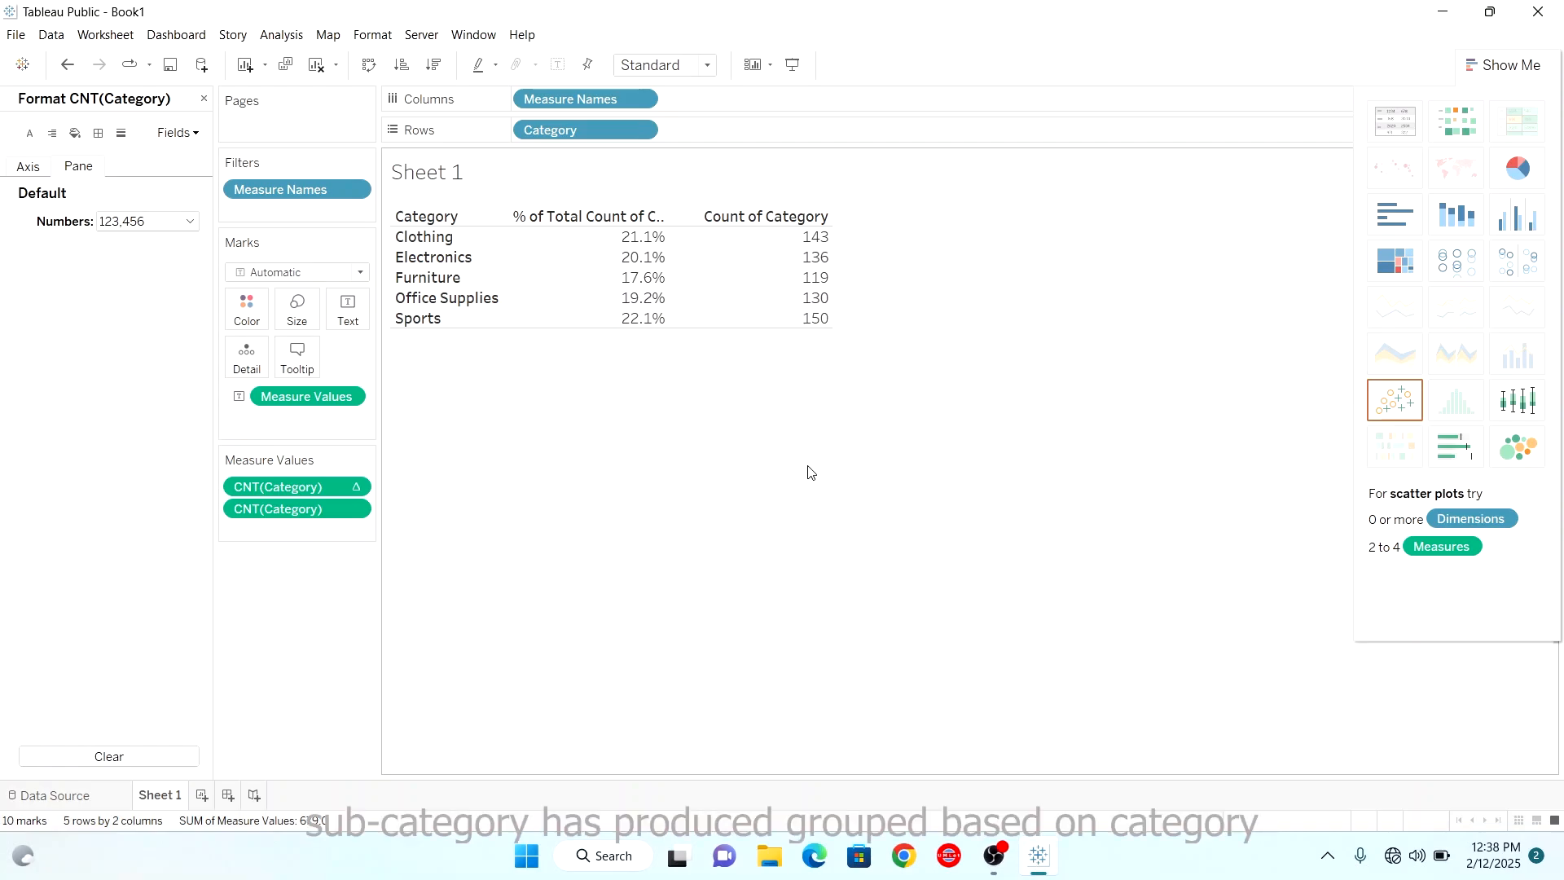
# Add Product after Category on Rows and reapply the Percent of Total quick table calculation to the percentage measure.
pyautogui.click(203, 100)
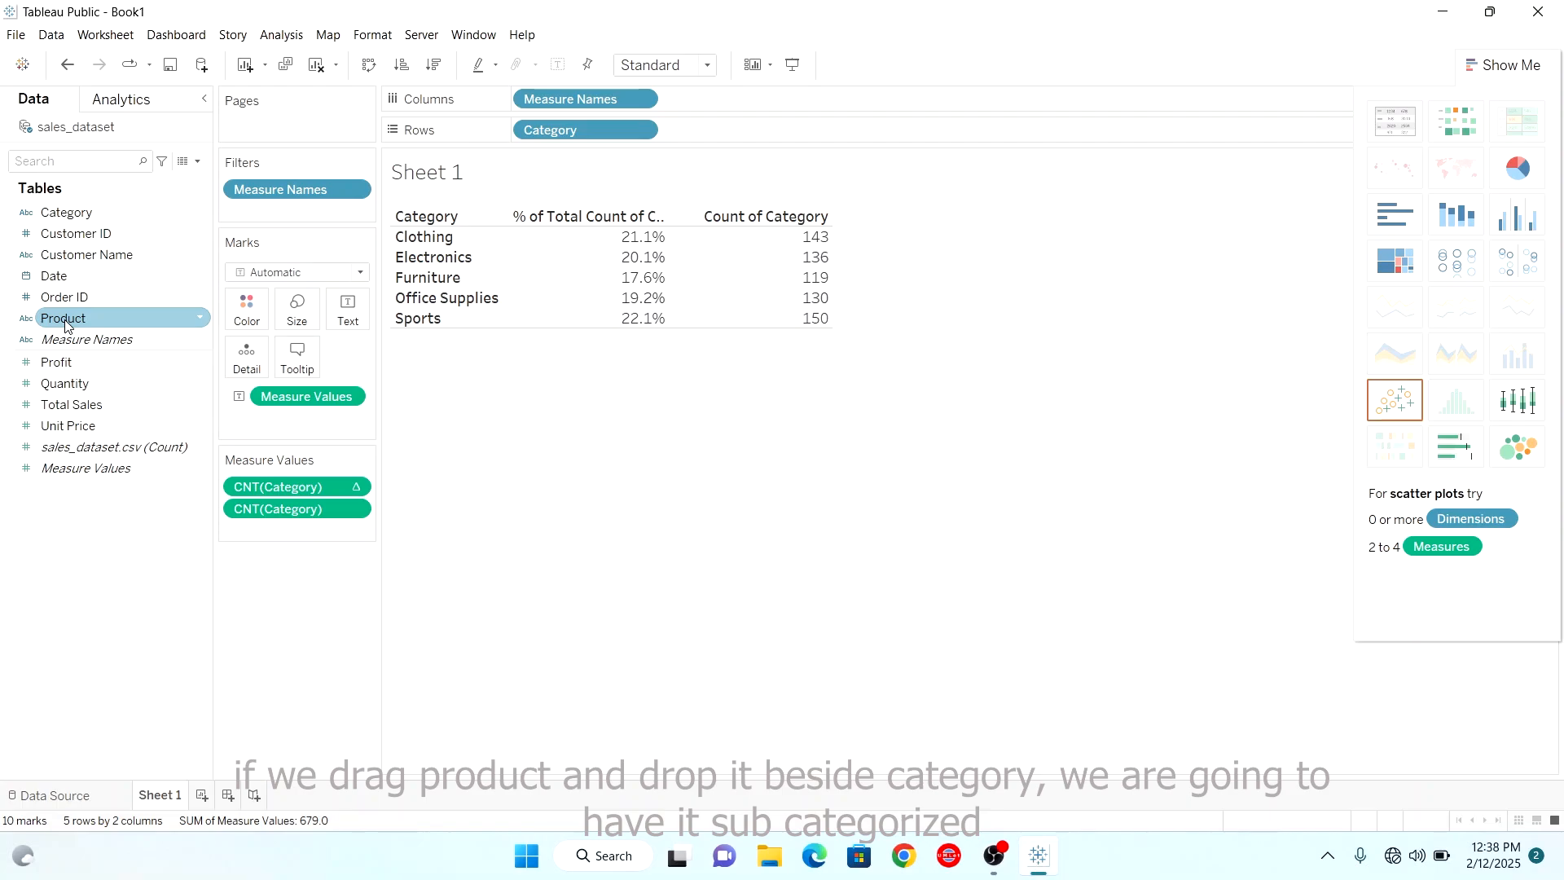
pyautogui.moveTo(66, 324); pyautogui.dragTo(720, 143)
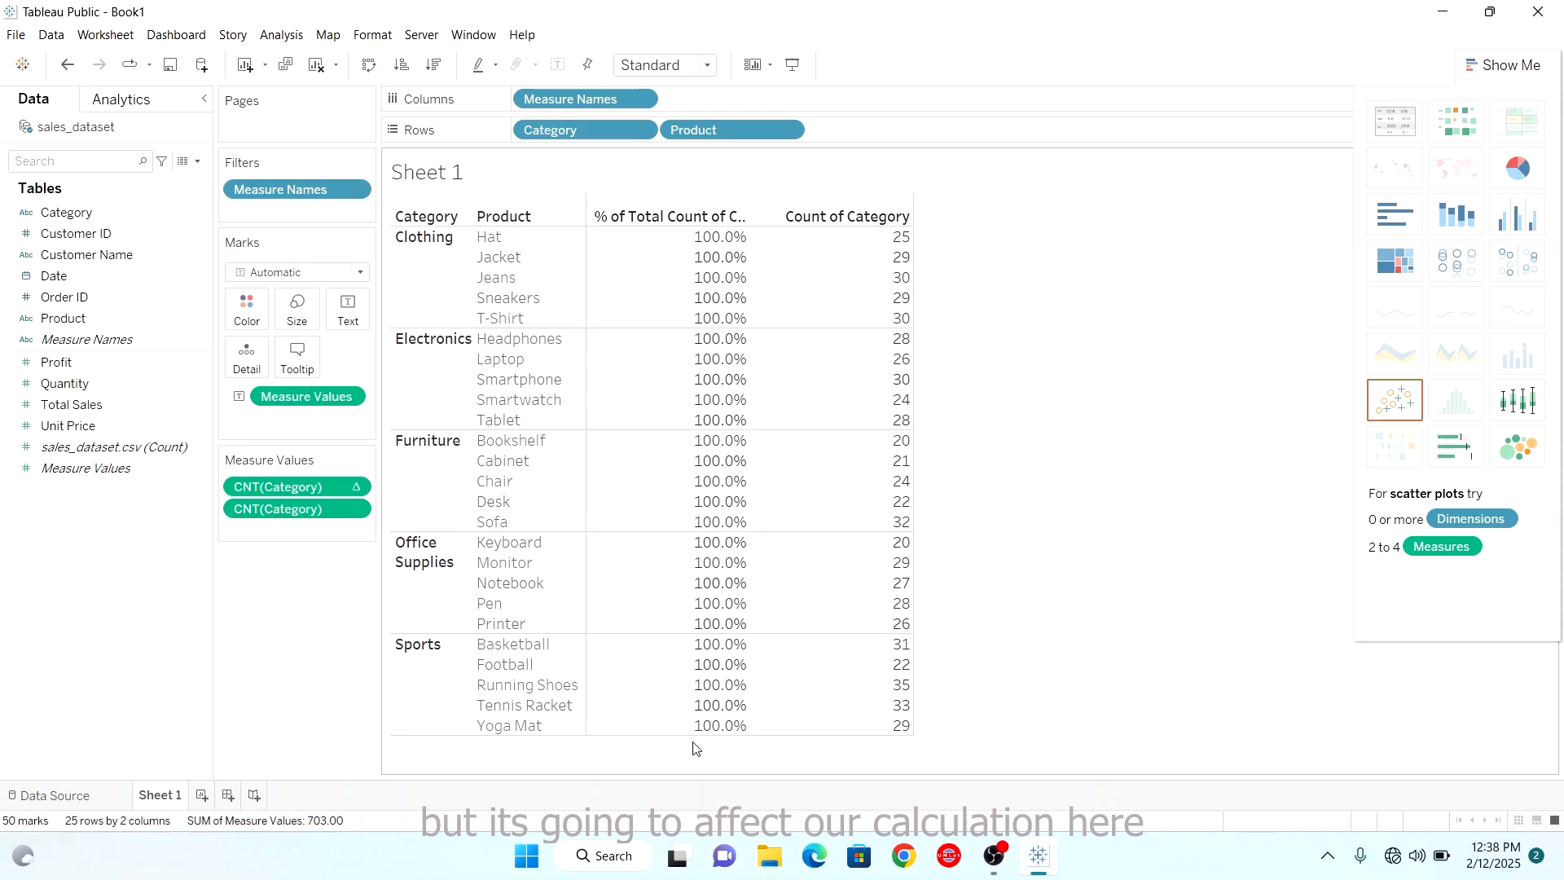
pyautogui.click(356, 487)
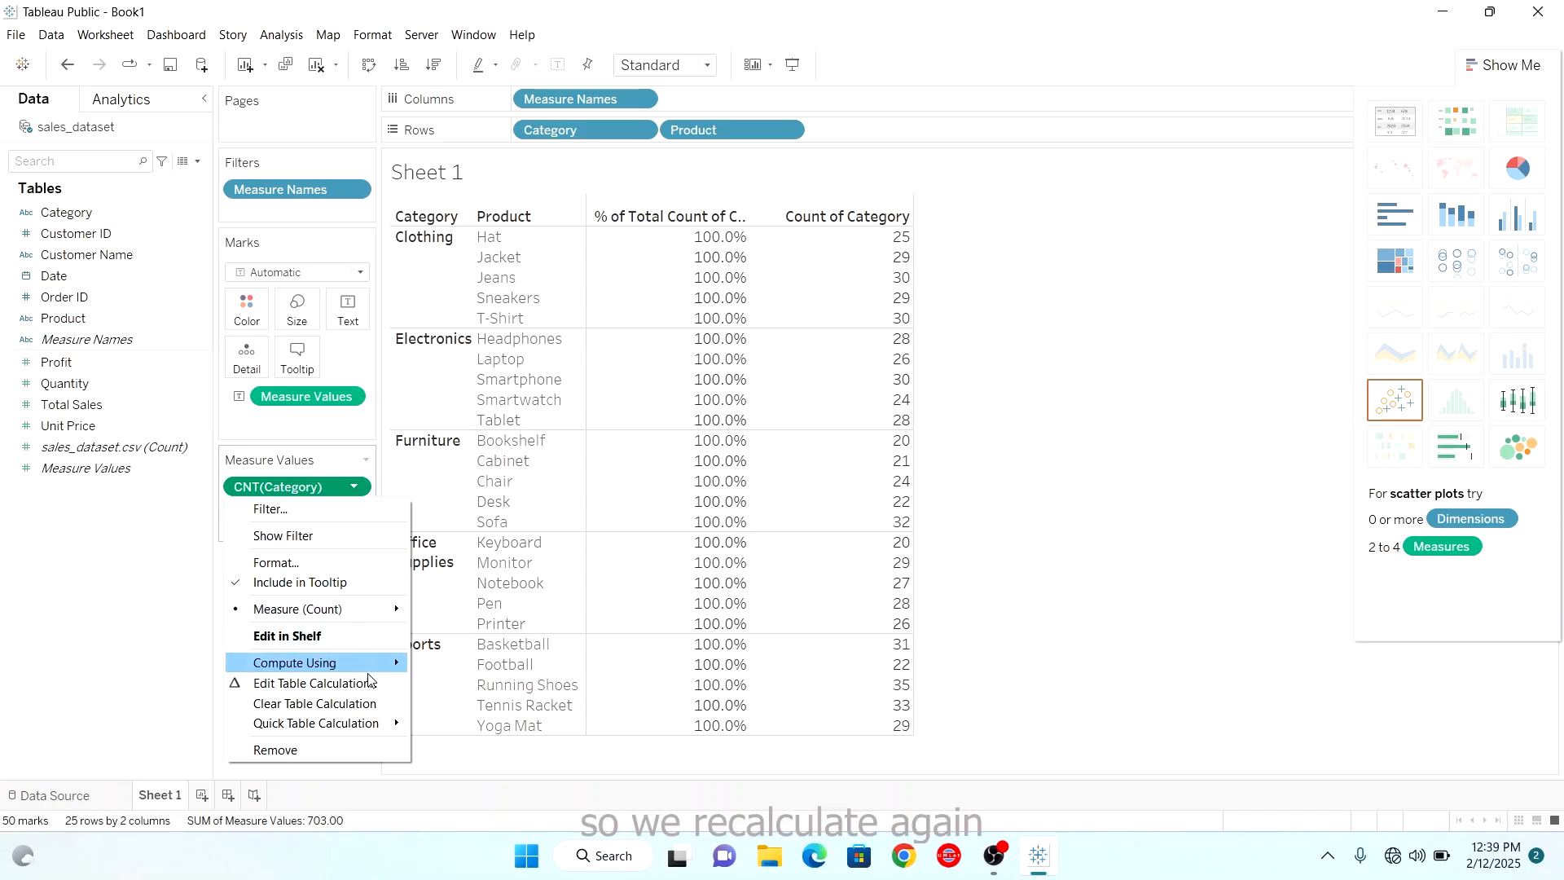
pyautogui.moveTo(376, 732)
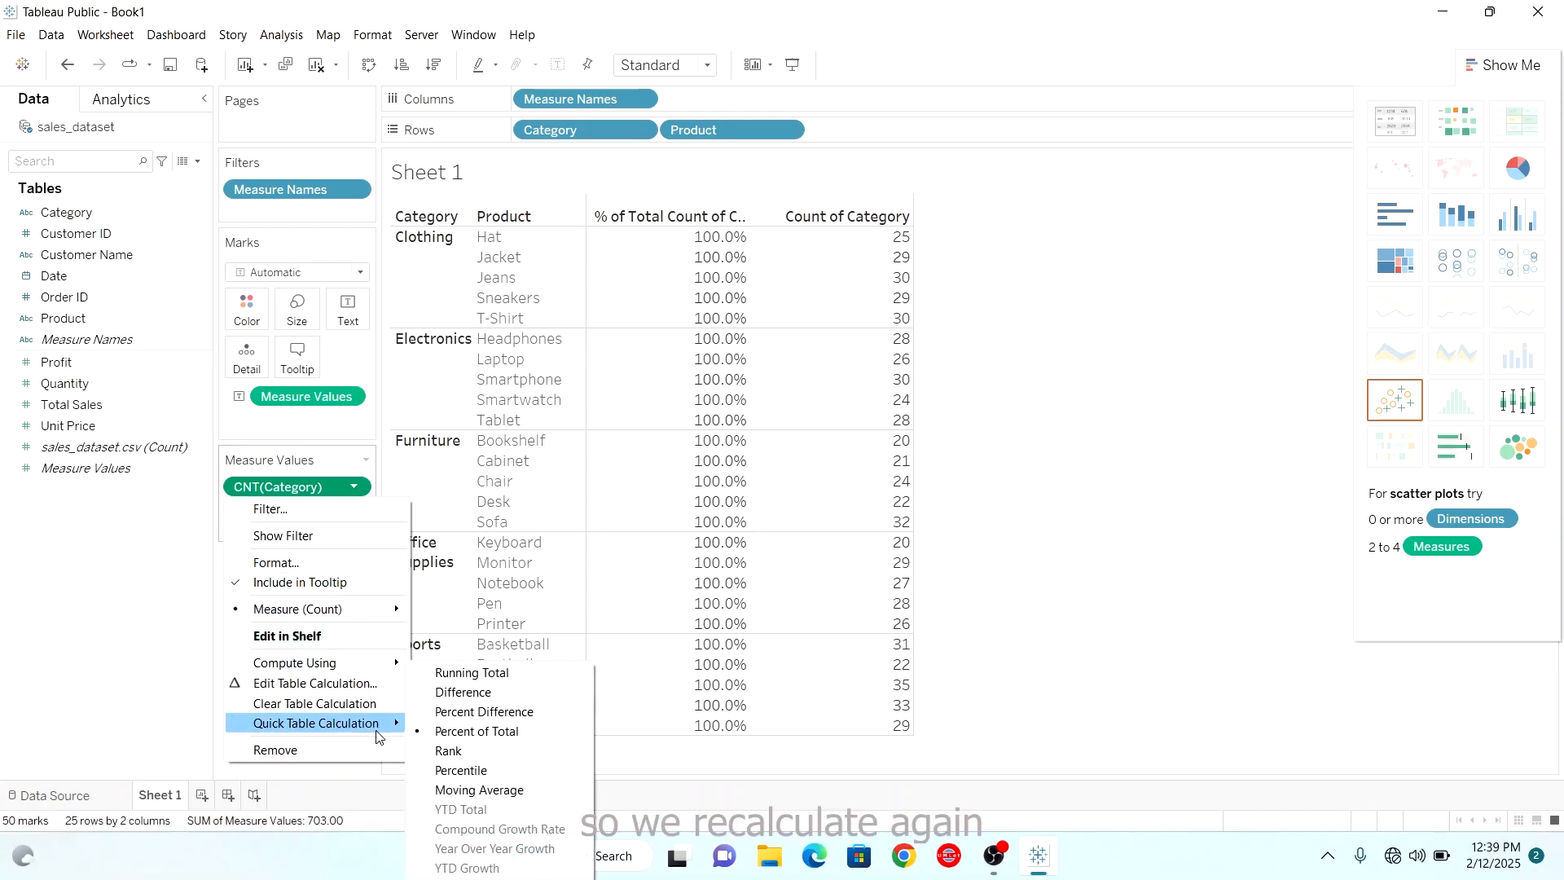
pyautogui.click(480, 732)
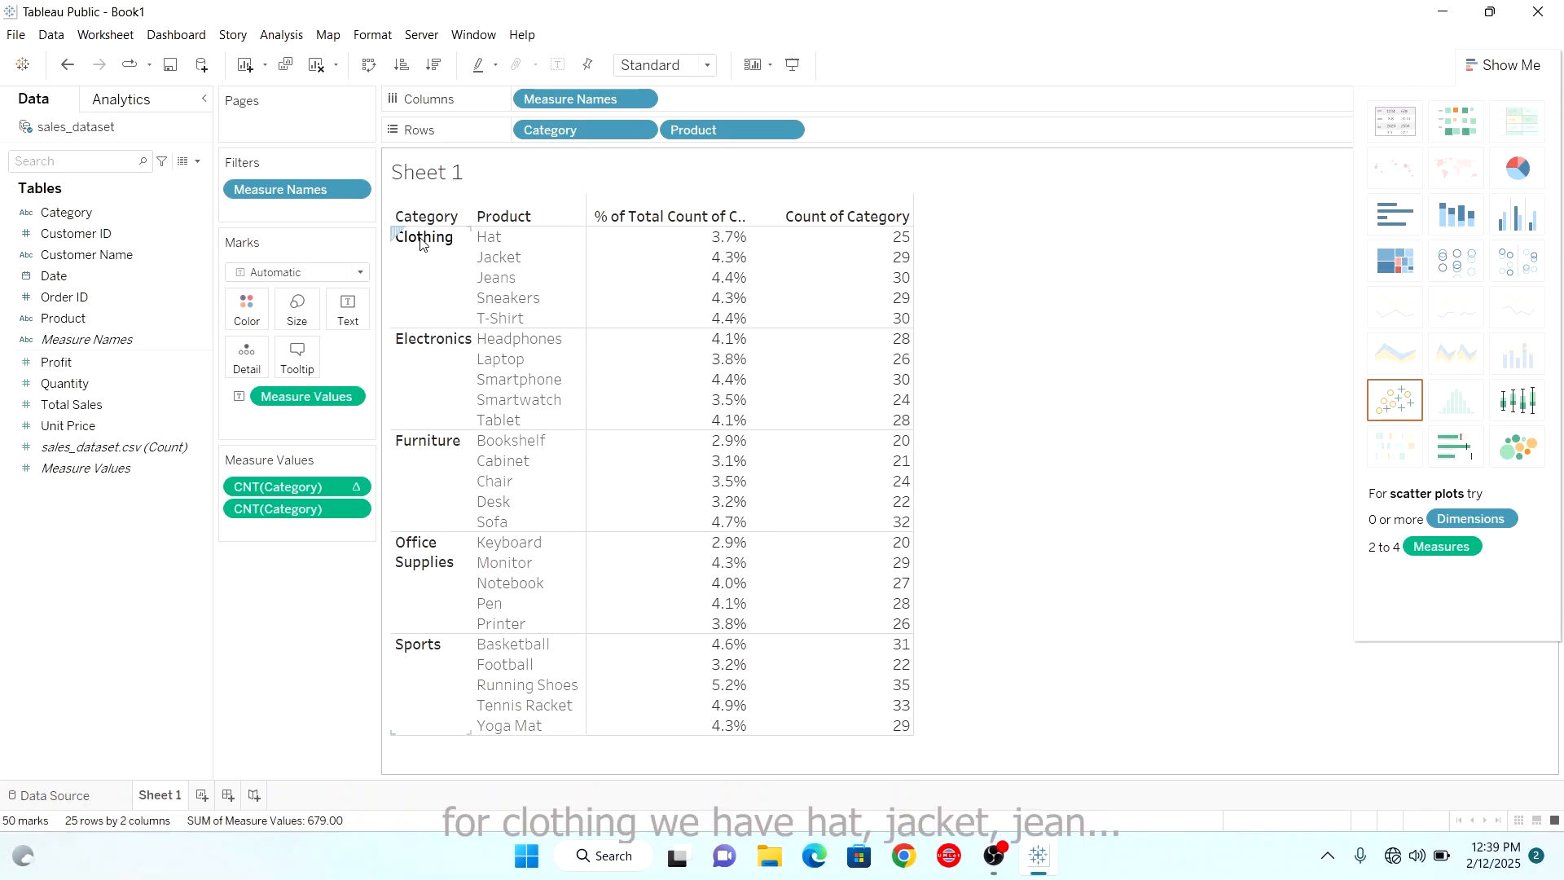
# Reorder Measure Values so the percent-of-total measure comes after the plain Category count.
pyautogui.moveTo(590, 244)
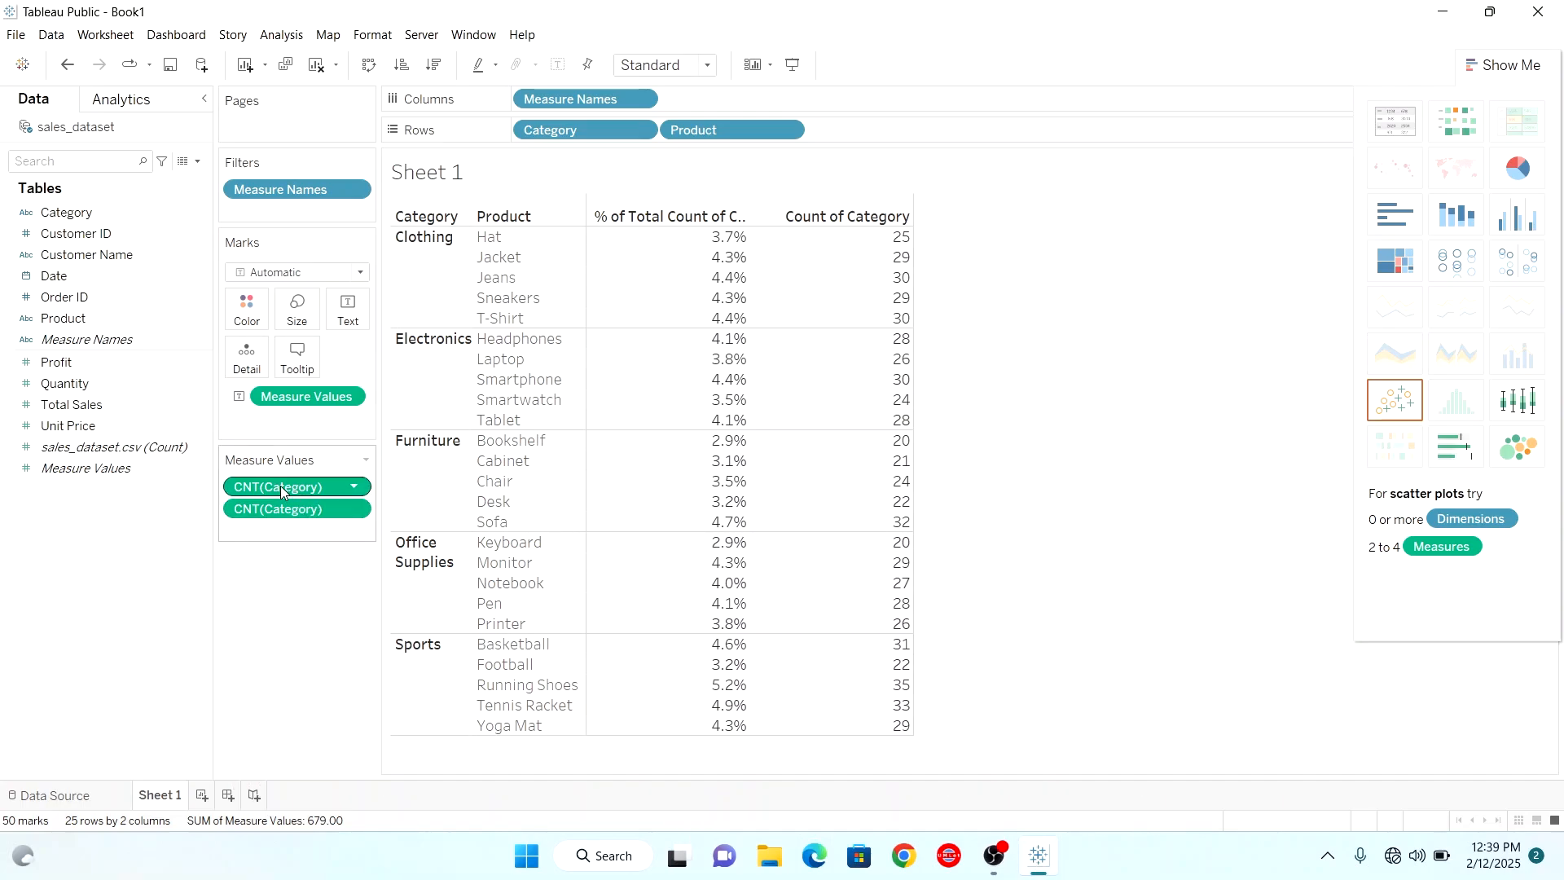
pyautogui.moveTo(280, 486); pyautogui.dragTo(280, 533)
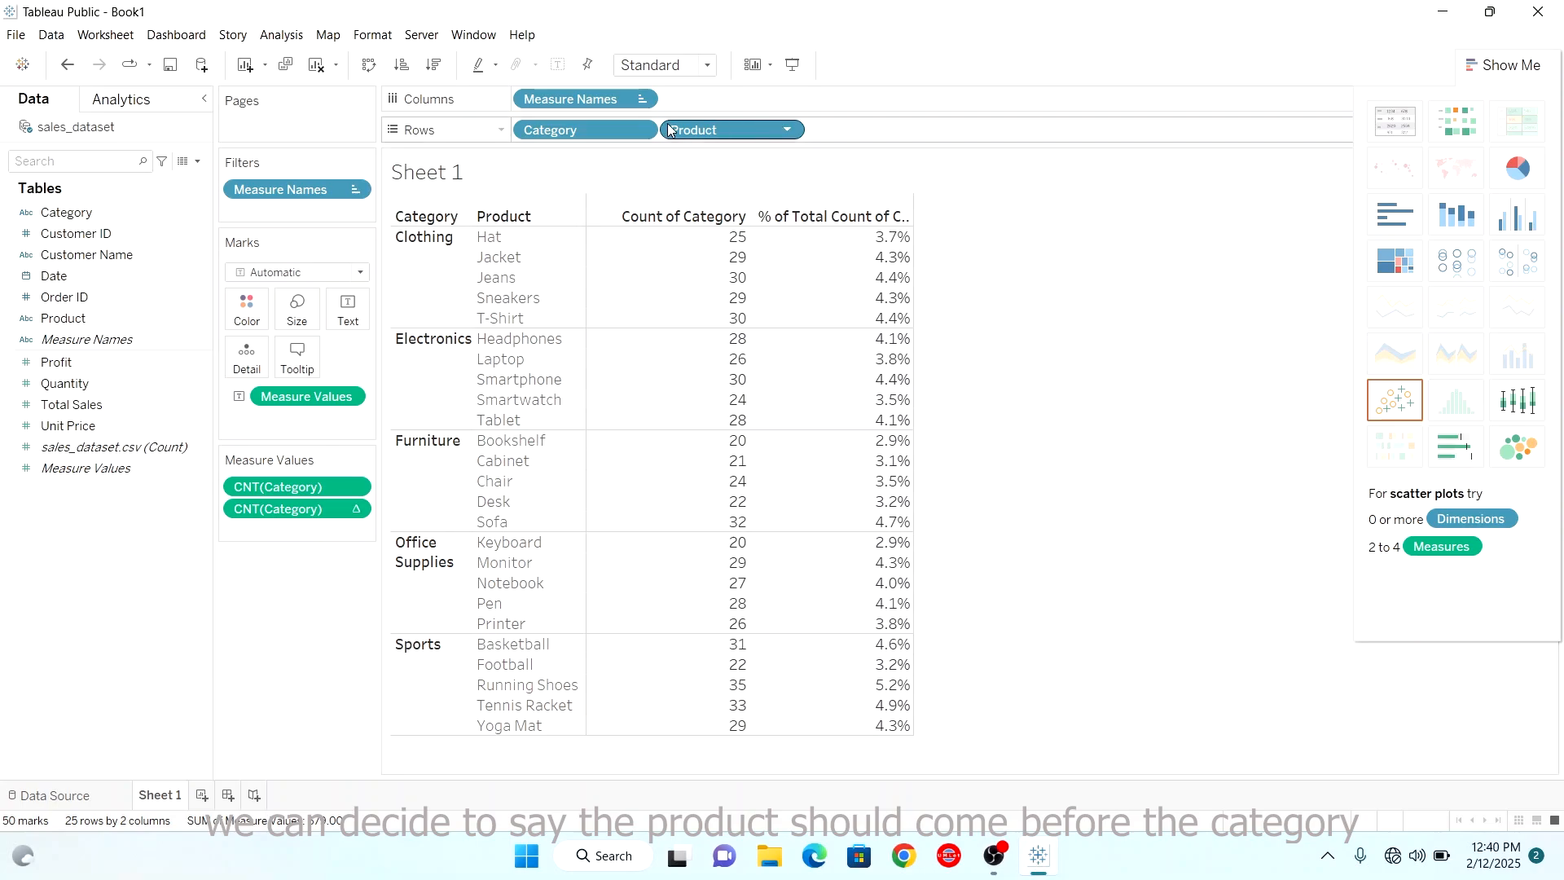
# Try placing Product before Category on Rows, and restore Category as the first field.
pyautogui.moveTo(558, 135); pyautogui.dragTo(859, 135)
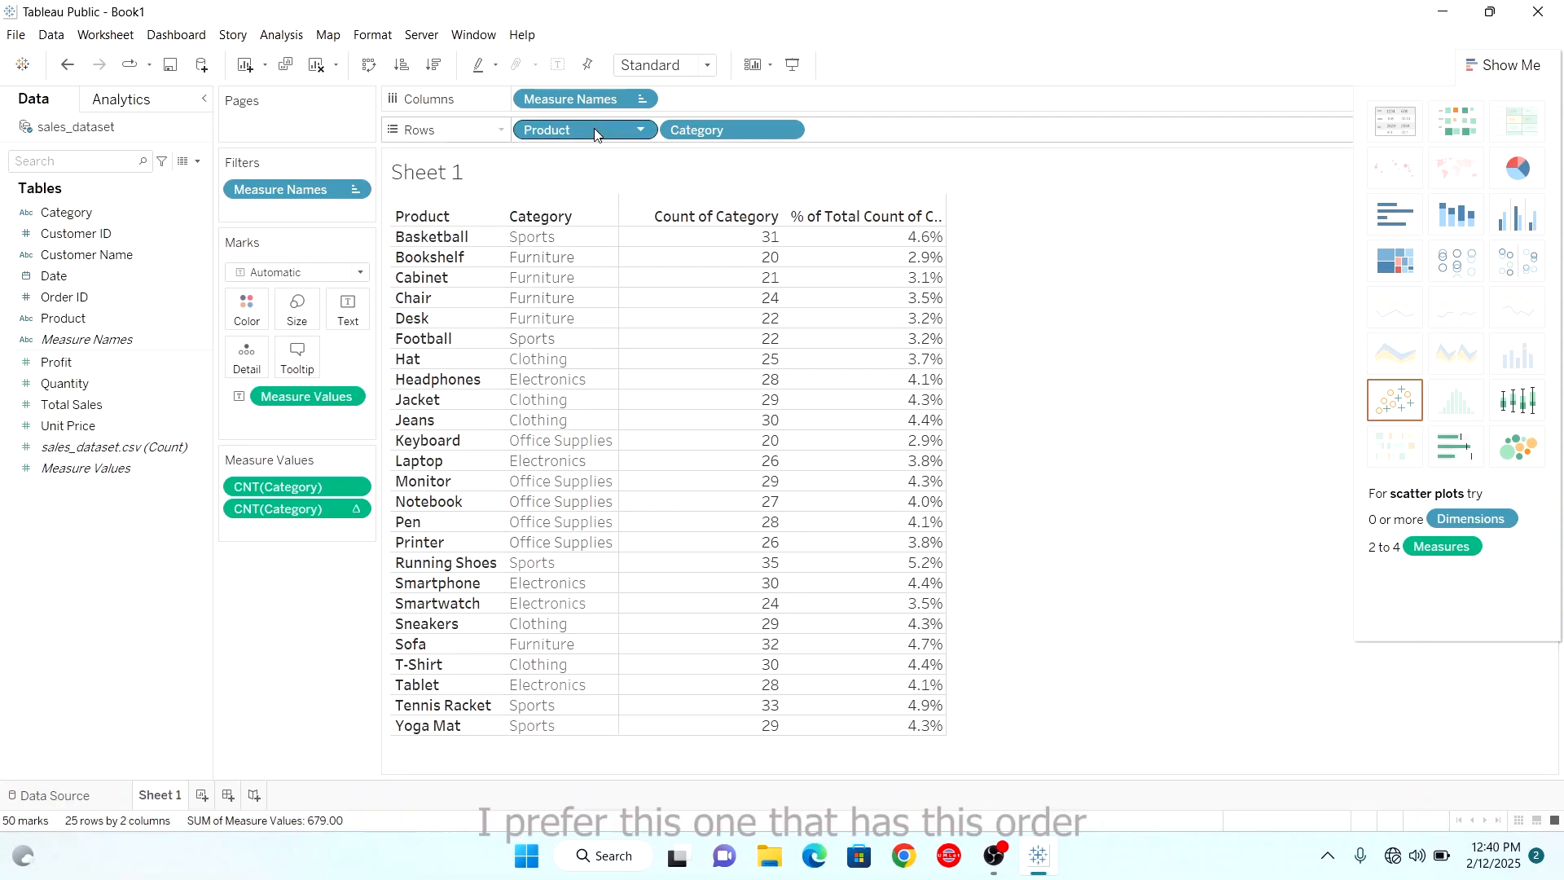
pyautogui.moveTo(586, 135); pyautogui.dragTo(878, 131)
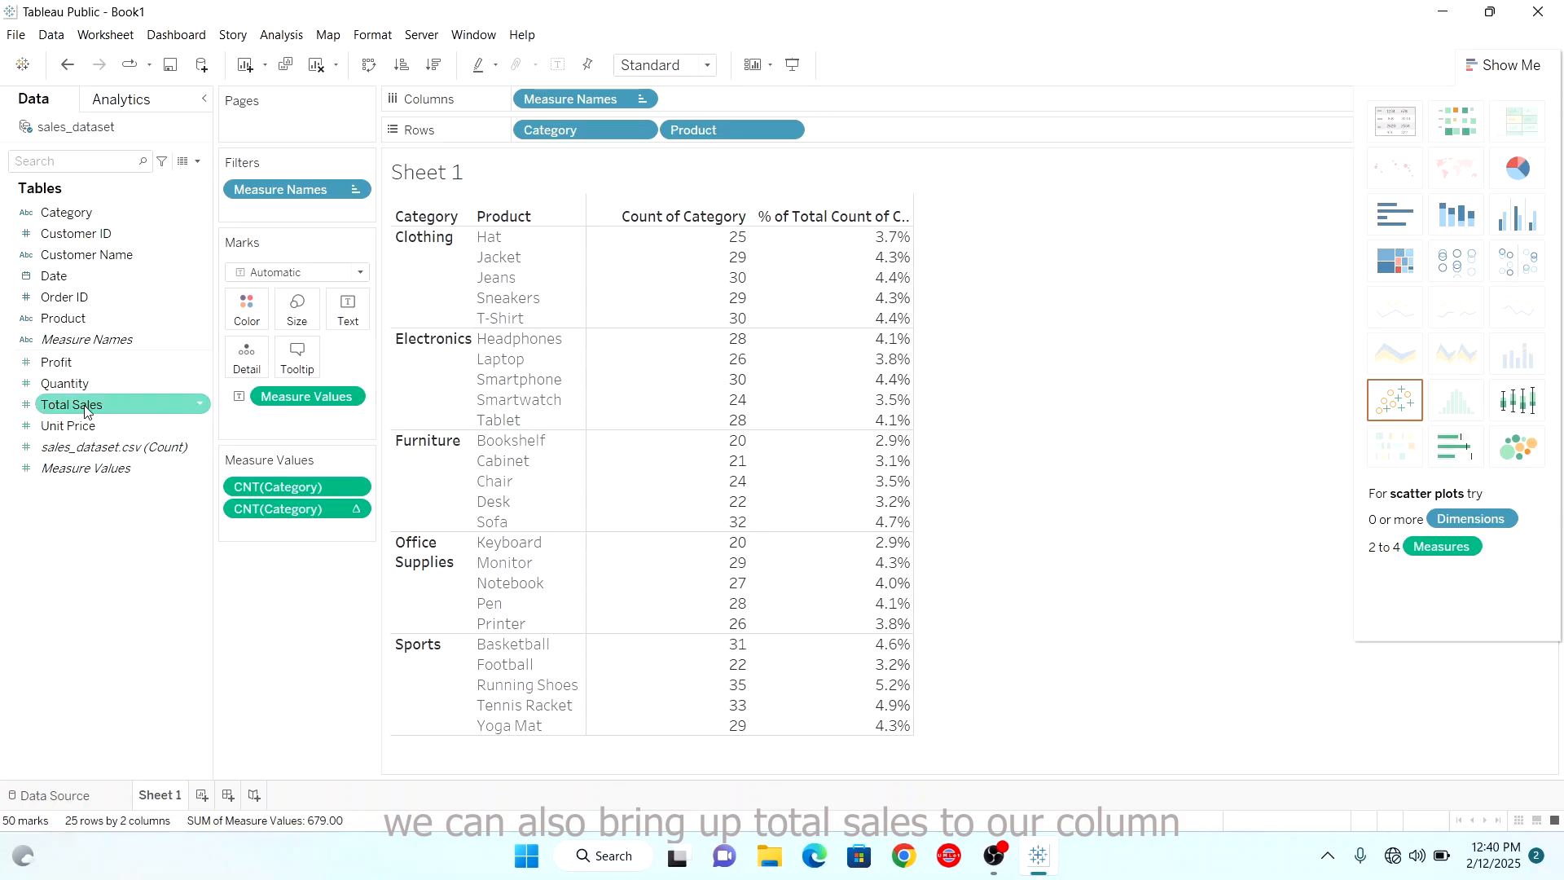
# Add Total Sales to Columns and convert the view to a text table with it as a third measure.
pyautogui.moveTo(85, 410); pyautogui.dragTo(746, 96)
pyautogui.click(1383, 122)
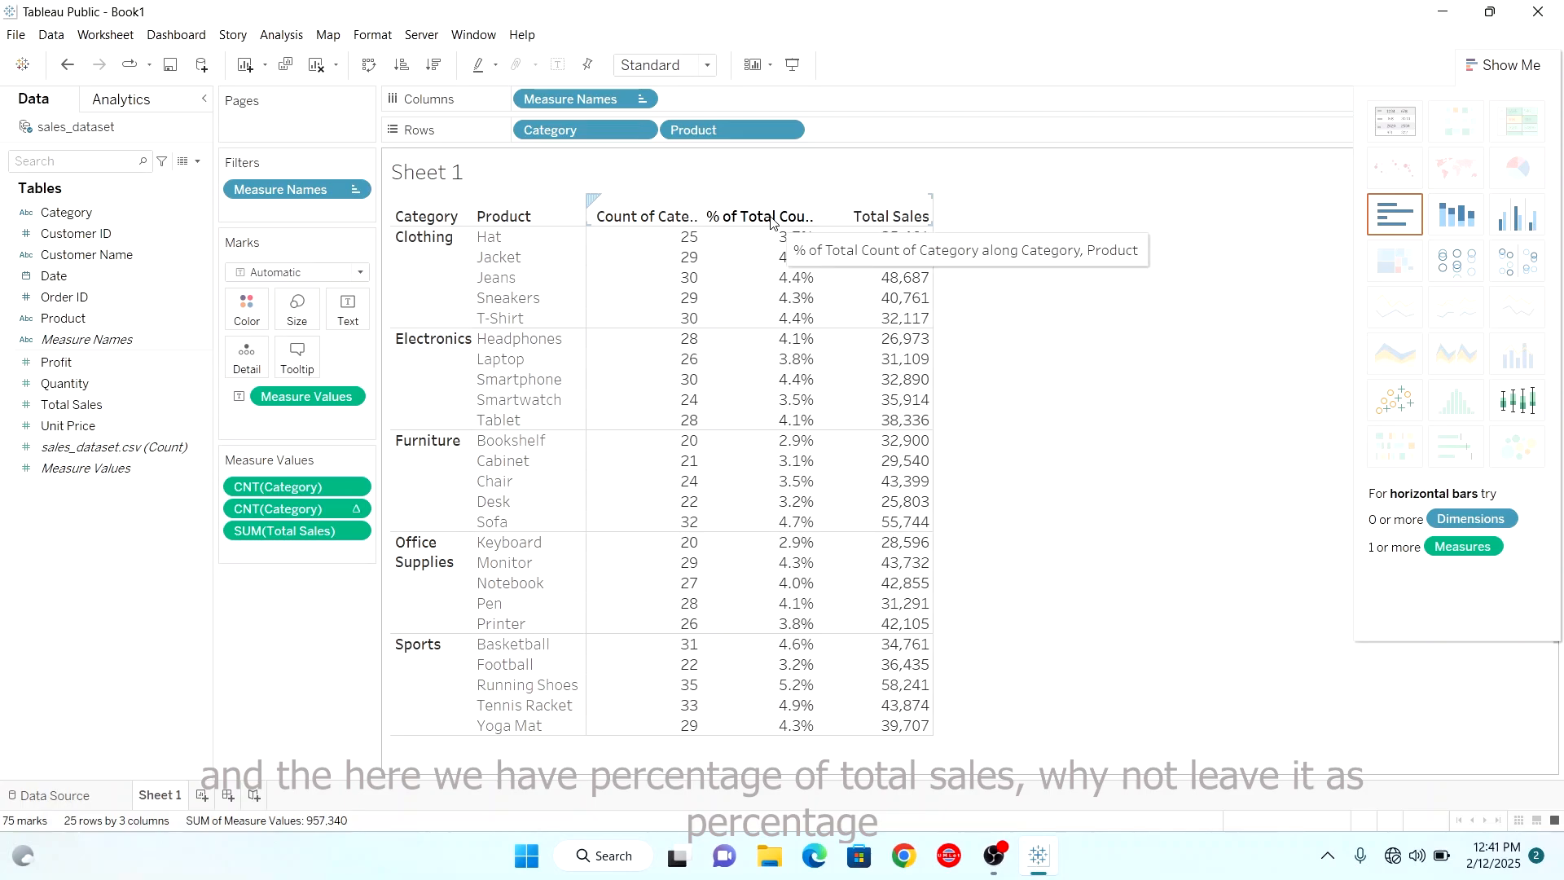
# Edit the alias of the Count of Category column header to Frequency.
pyautogui.rightClick(628, 214)
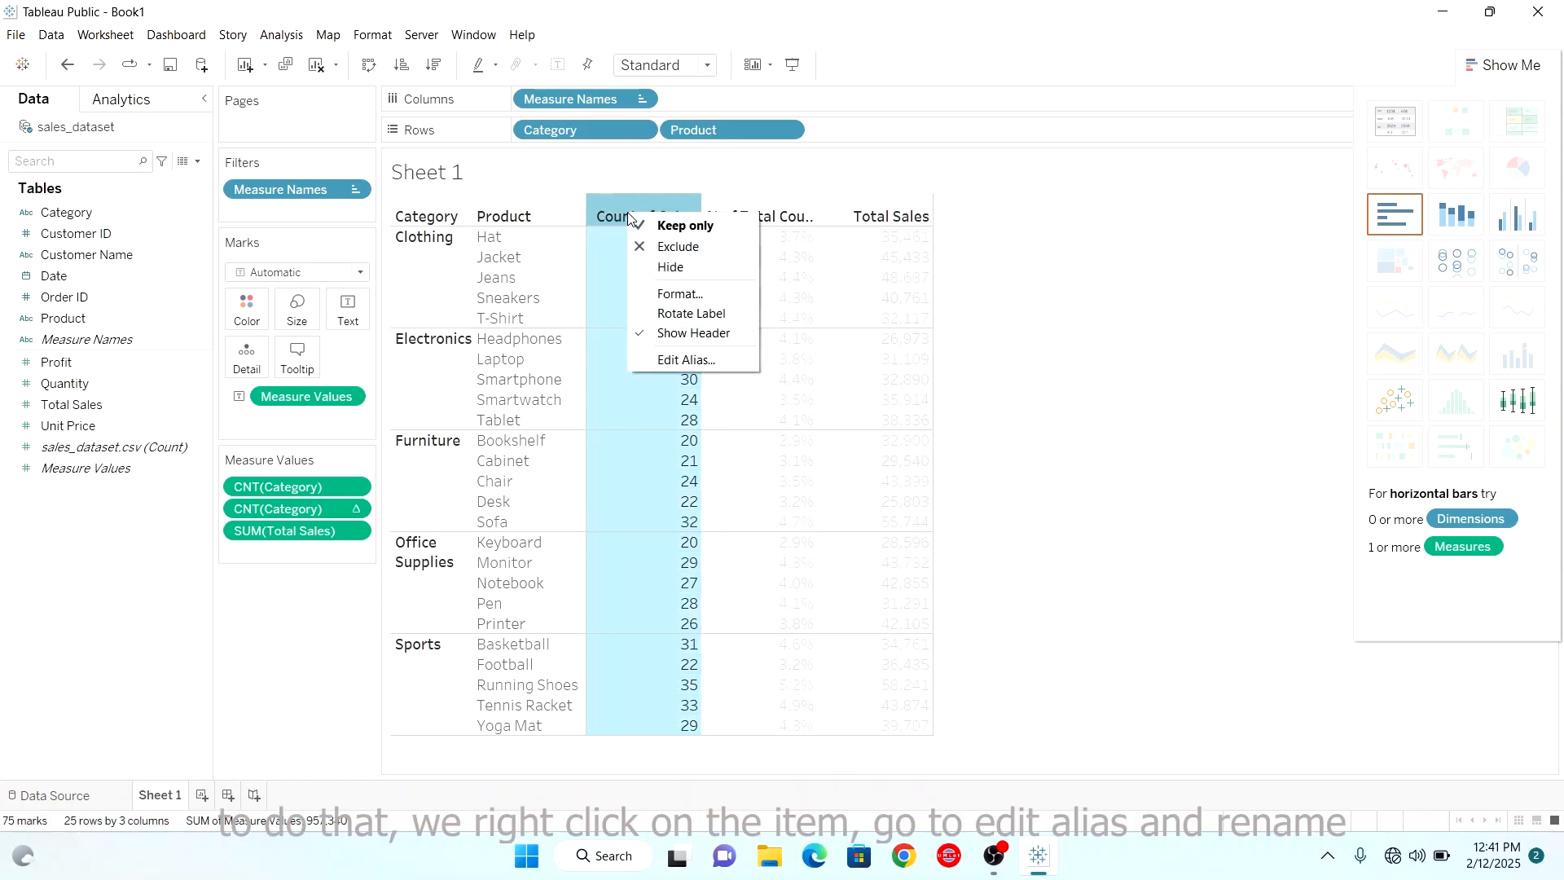
pyautogui.click(730, 360)
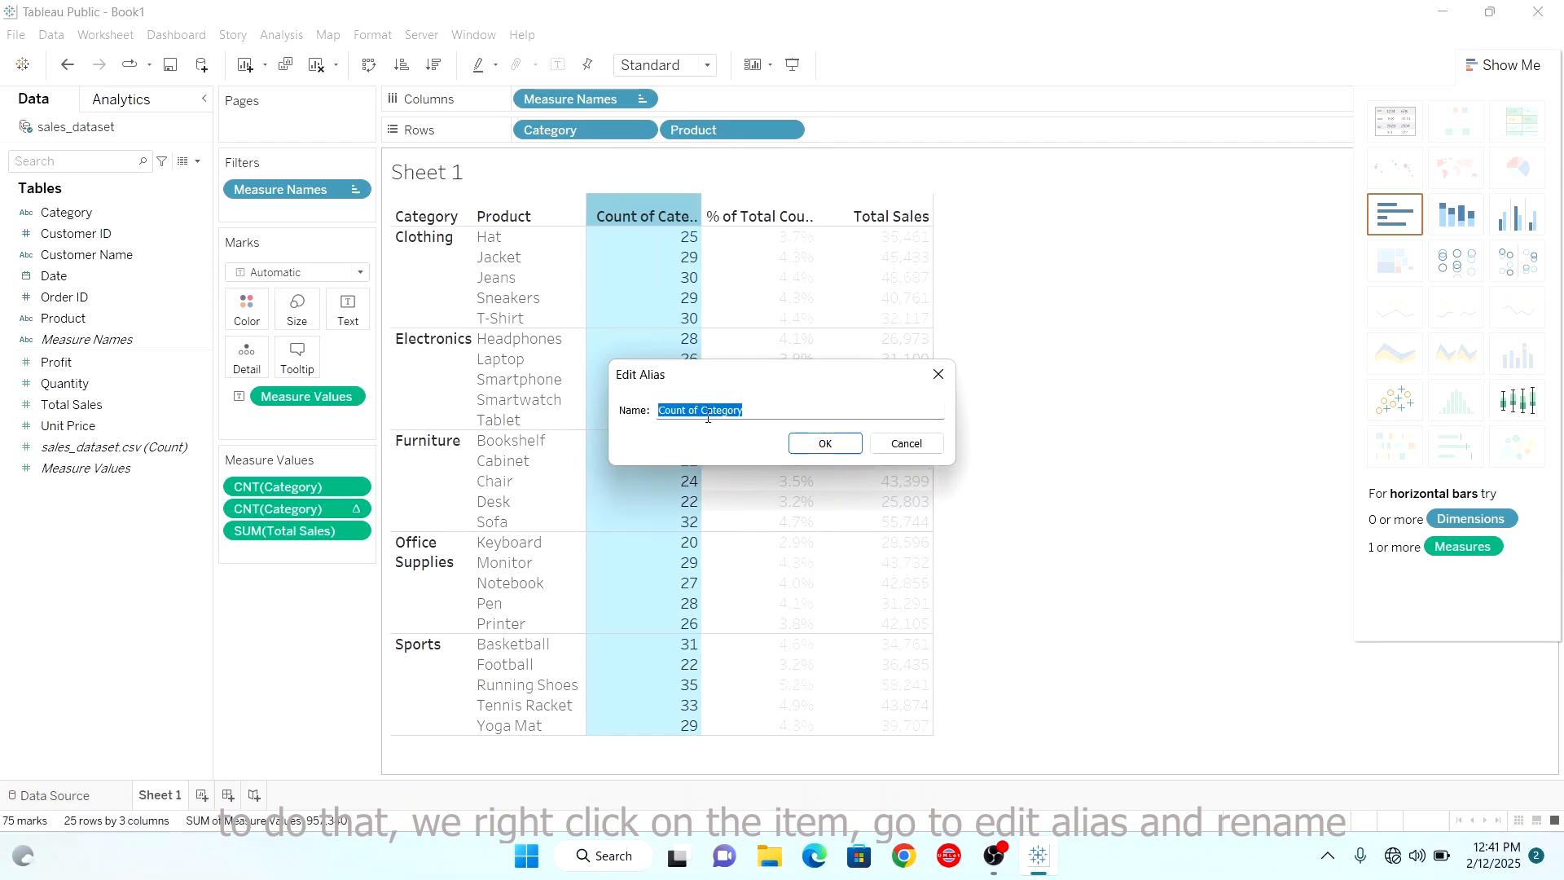
pyautogui.click(763, 405)
pyautogui.press('BackSpace')
pyautogui.press('BackSpace')
pyautogui.press('BackSpace')
pyautogui.press('BackSpace')
pyautogui.press('BackSpace')
pyautogui.press('BackSpace')
pyautogui.press('BackSpace')
pyautogui.press('BackSpace')
pyautogui.press('BackSpace')
pyautogui.press('BackSpace')
pyautogui.press('BackSpace')
pyautogui.press('BackSpace')
pyautogui.press('BackSpace')
pyautogui.press('BackSpace')
pyautogui.press('BackSpace')
pyautogui.press('BackSpace')
pyautogui.press('BackSpace')
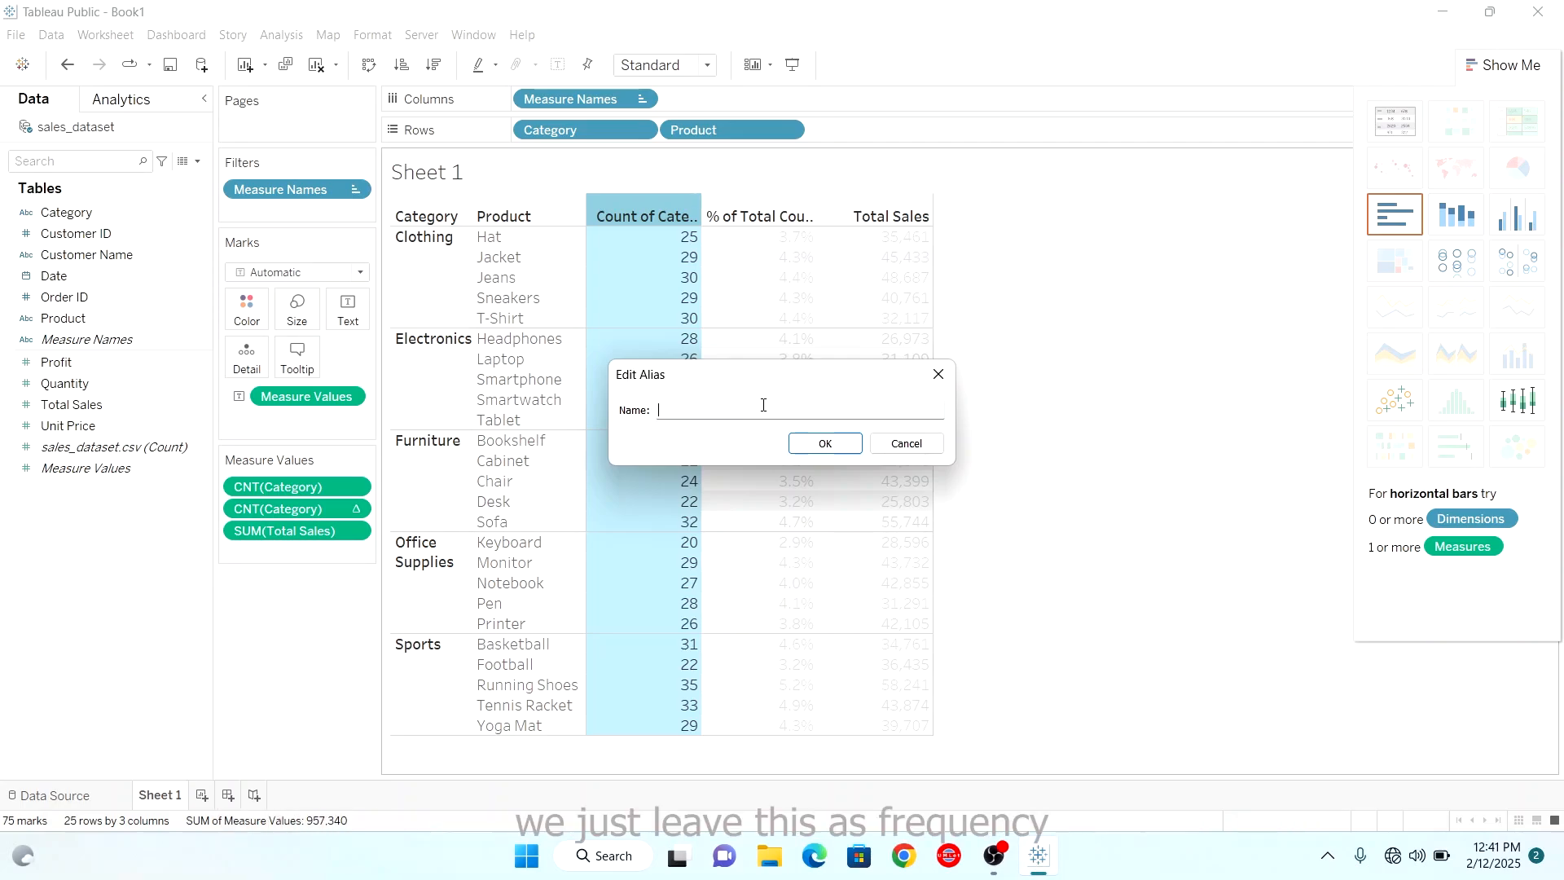
pyautogui.write('Frequency')
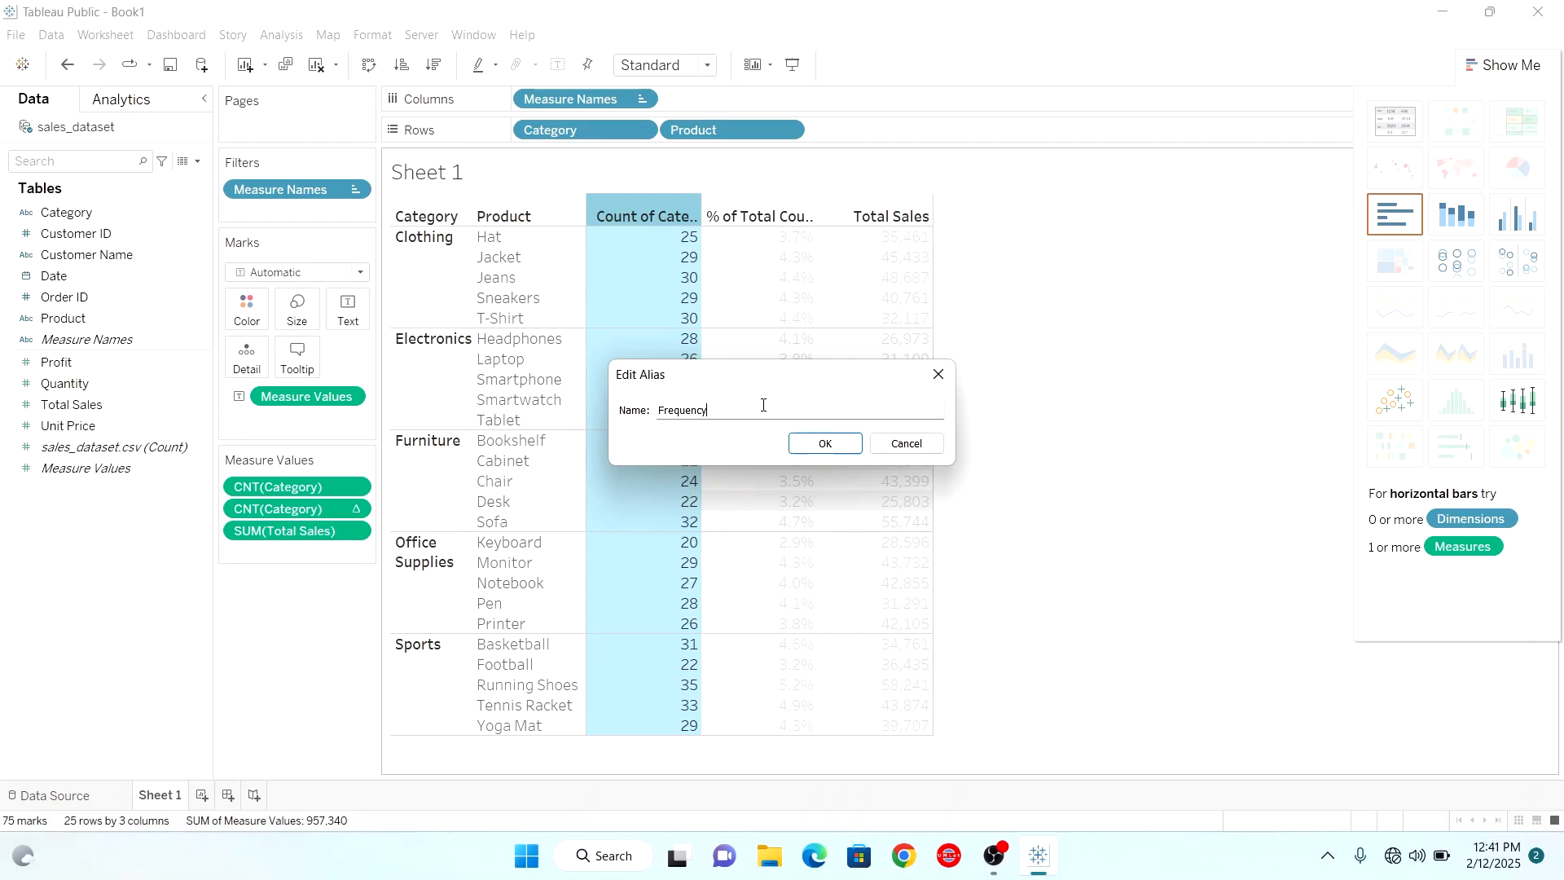
pyautogui.click(816, 443)
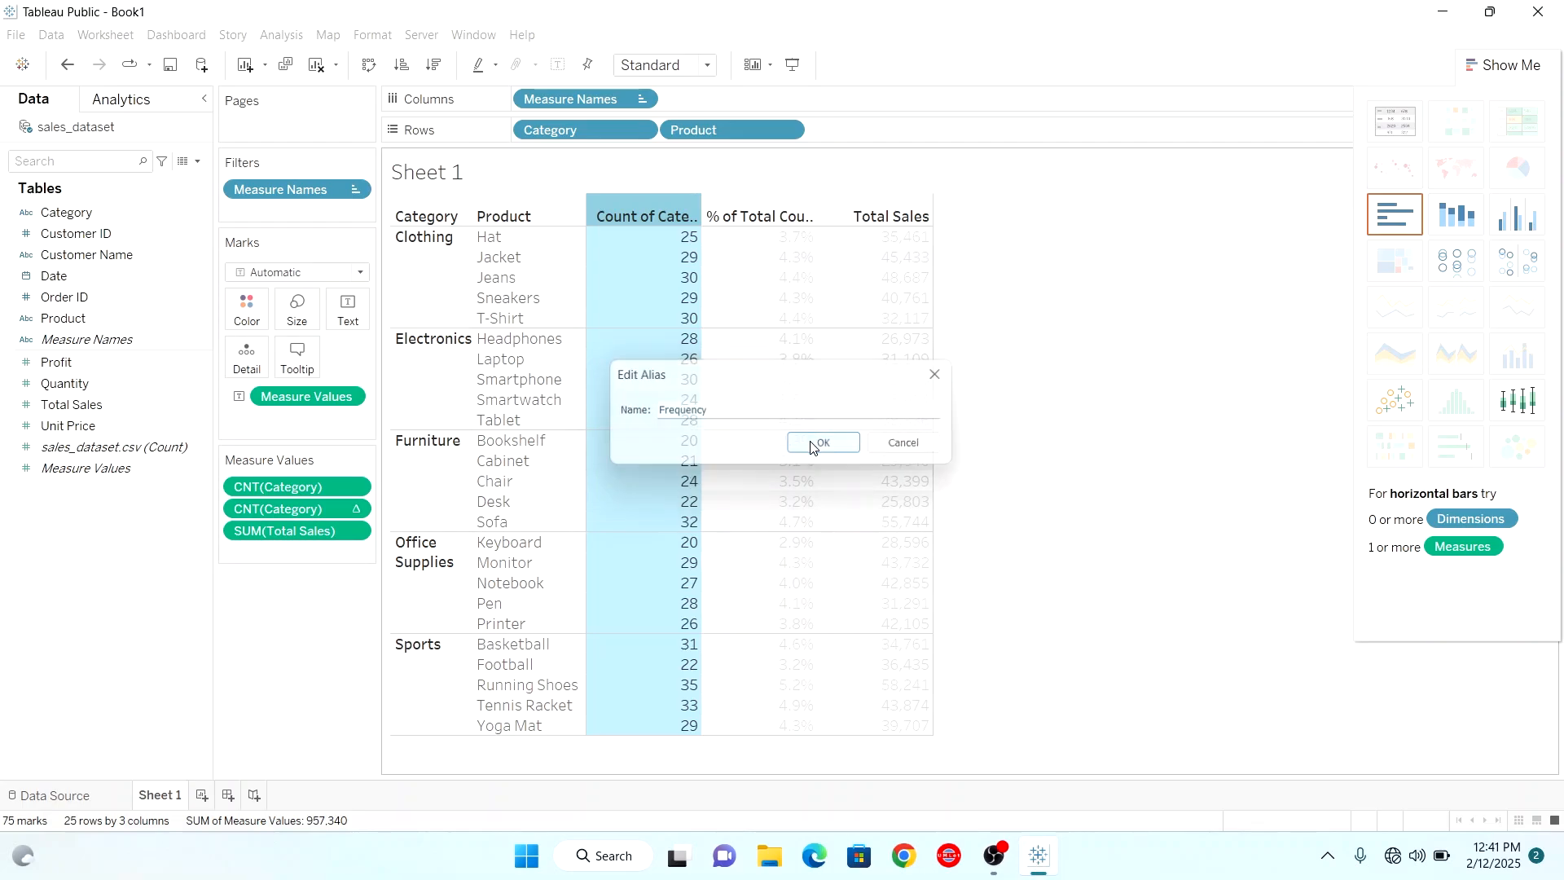
# Edit the alias of the % of Total Count of Category column header to Percentage of total.
pyautogui.click(753, 214)
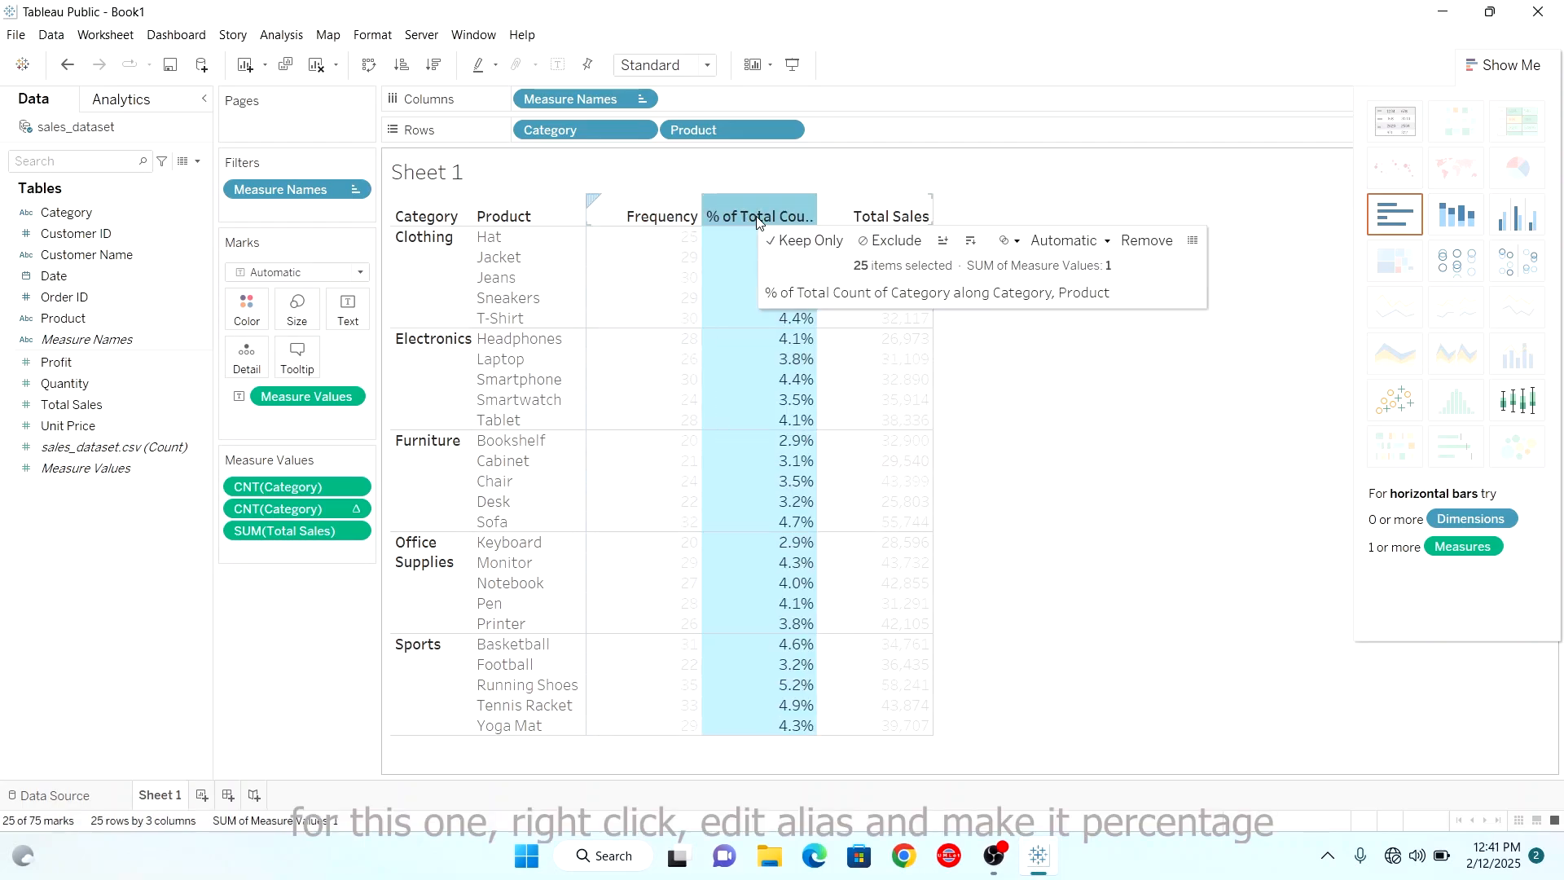
pyautogui.rightClick(755, 213)
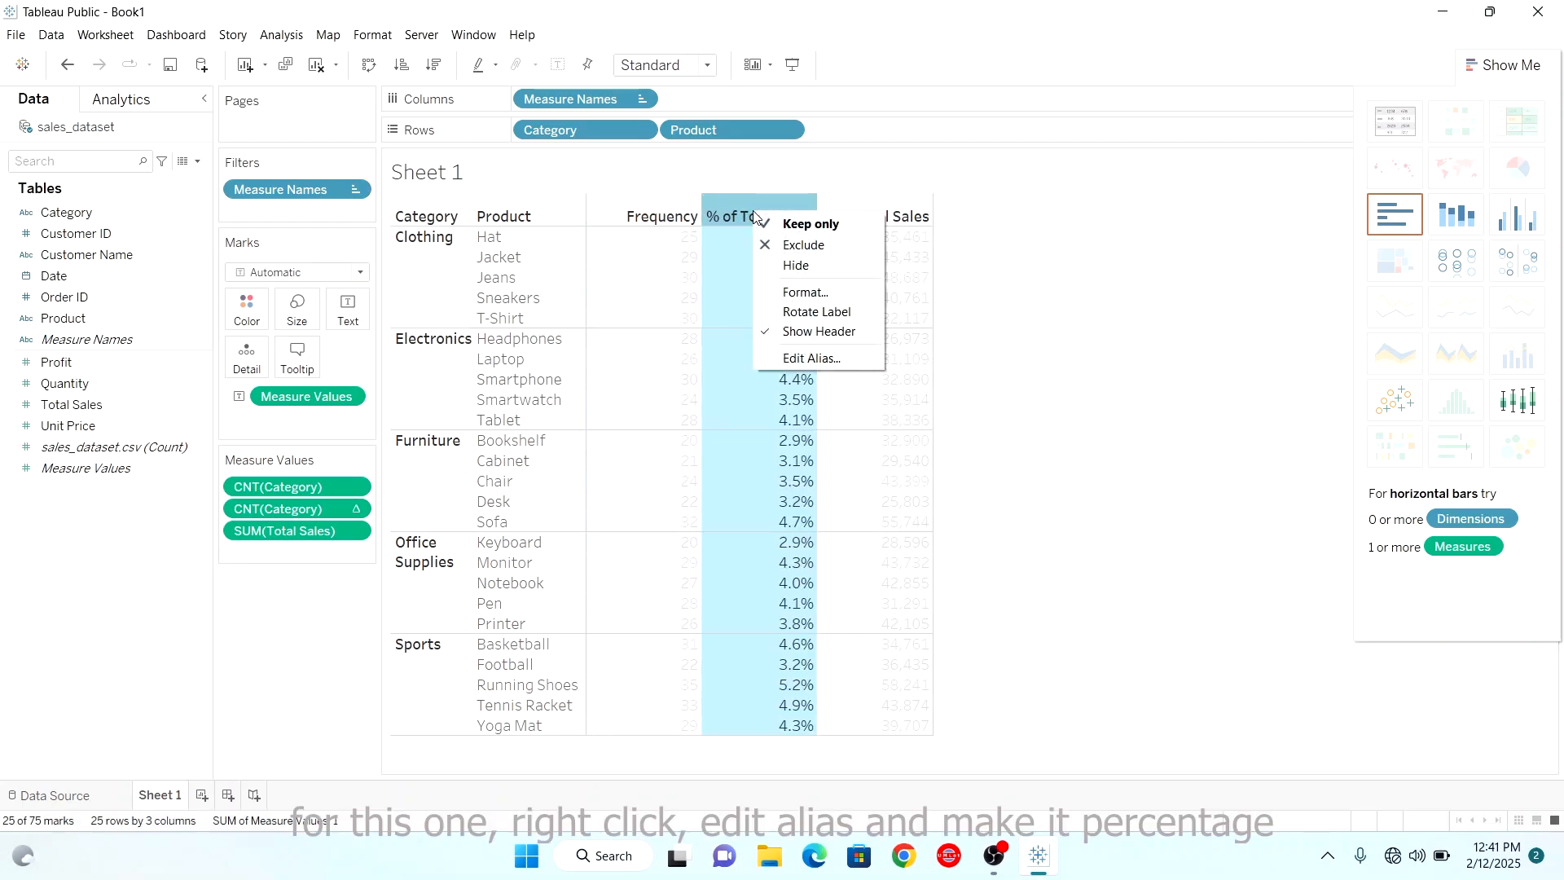
pyautogui.click(811, 358)
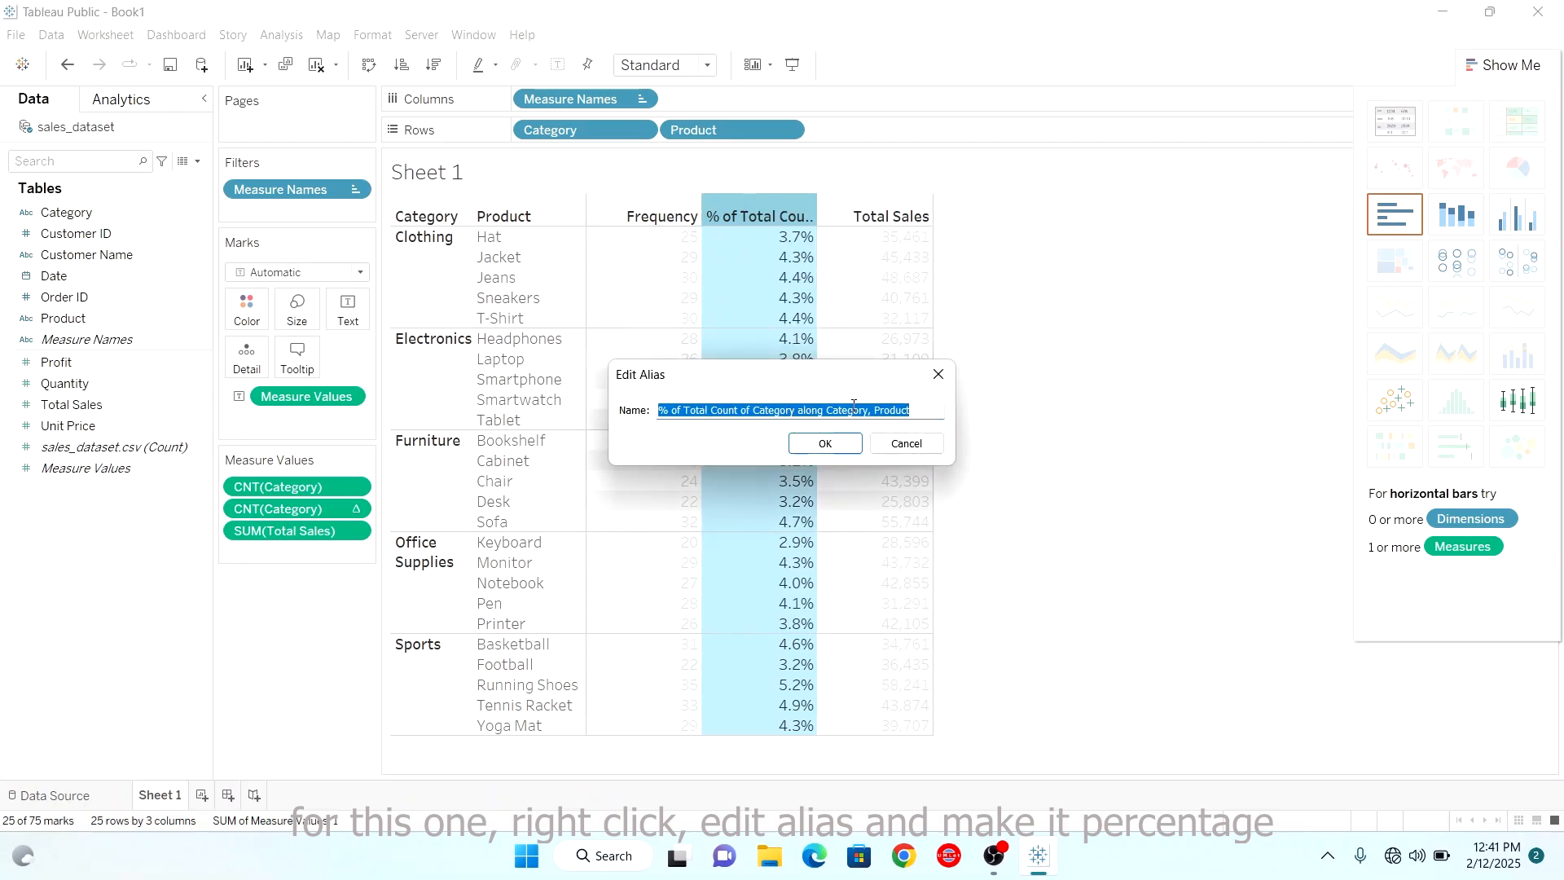
pyautogui.write('Pe')
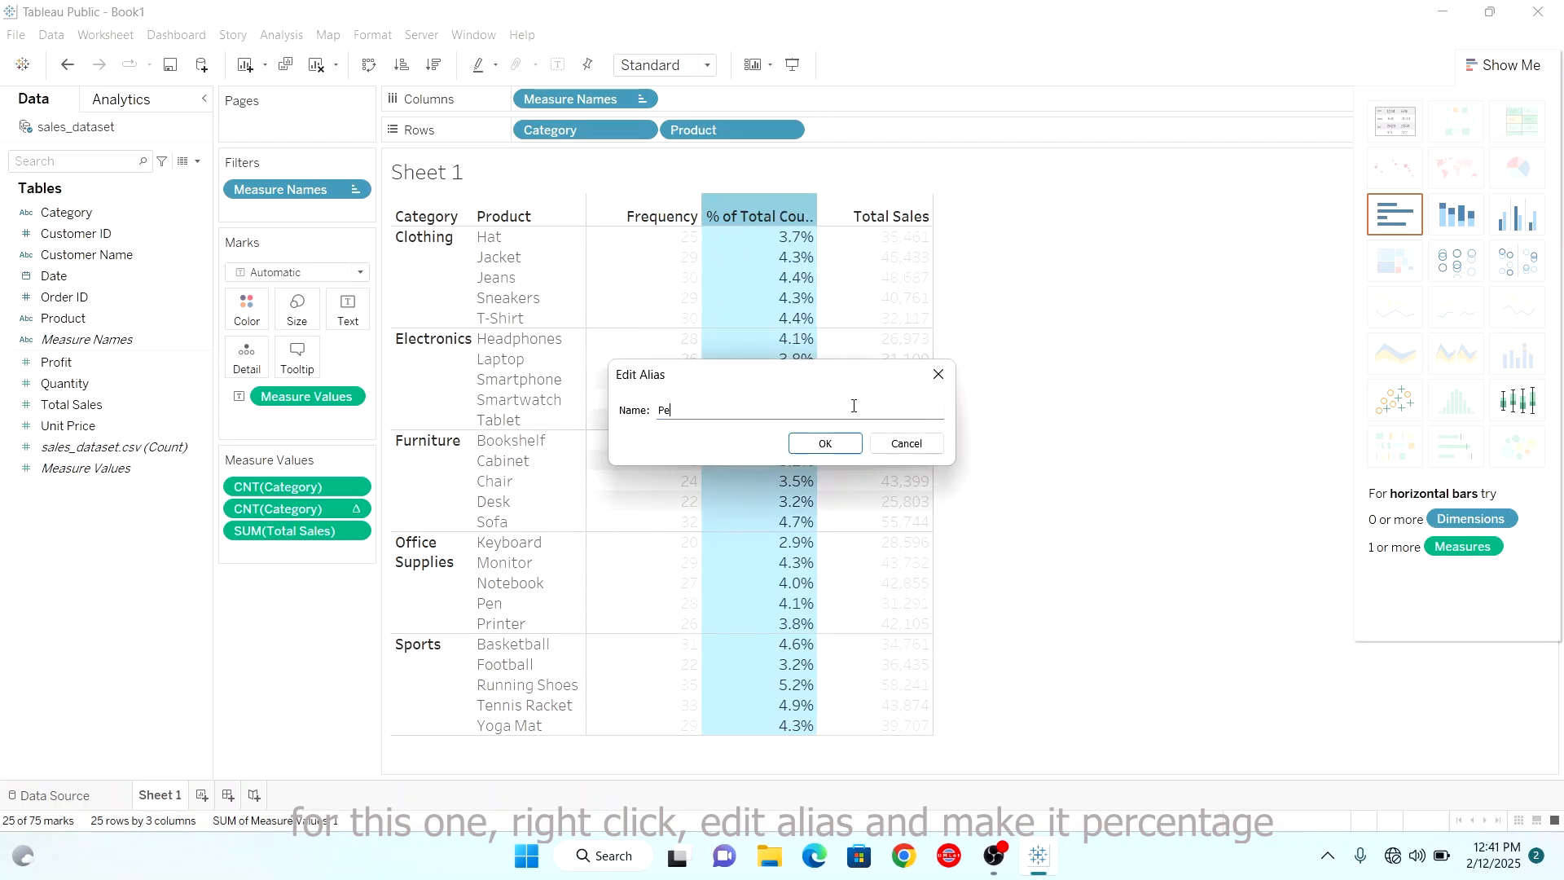
pyautogui.write('rcentage')
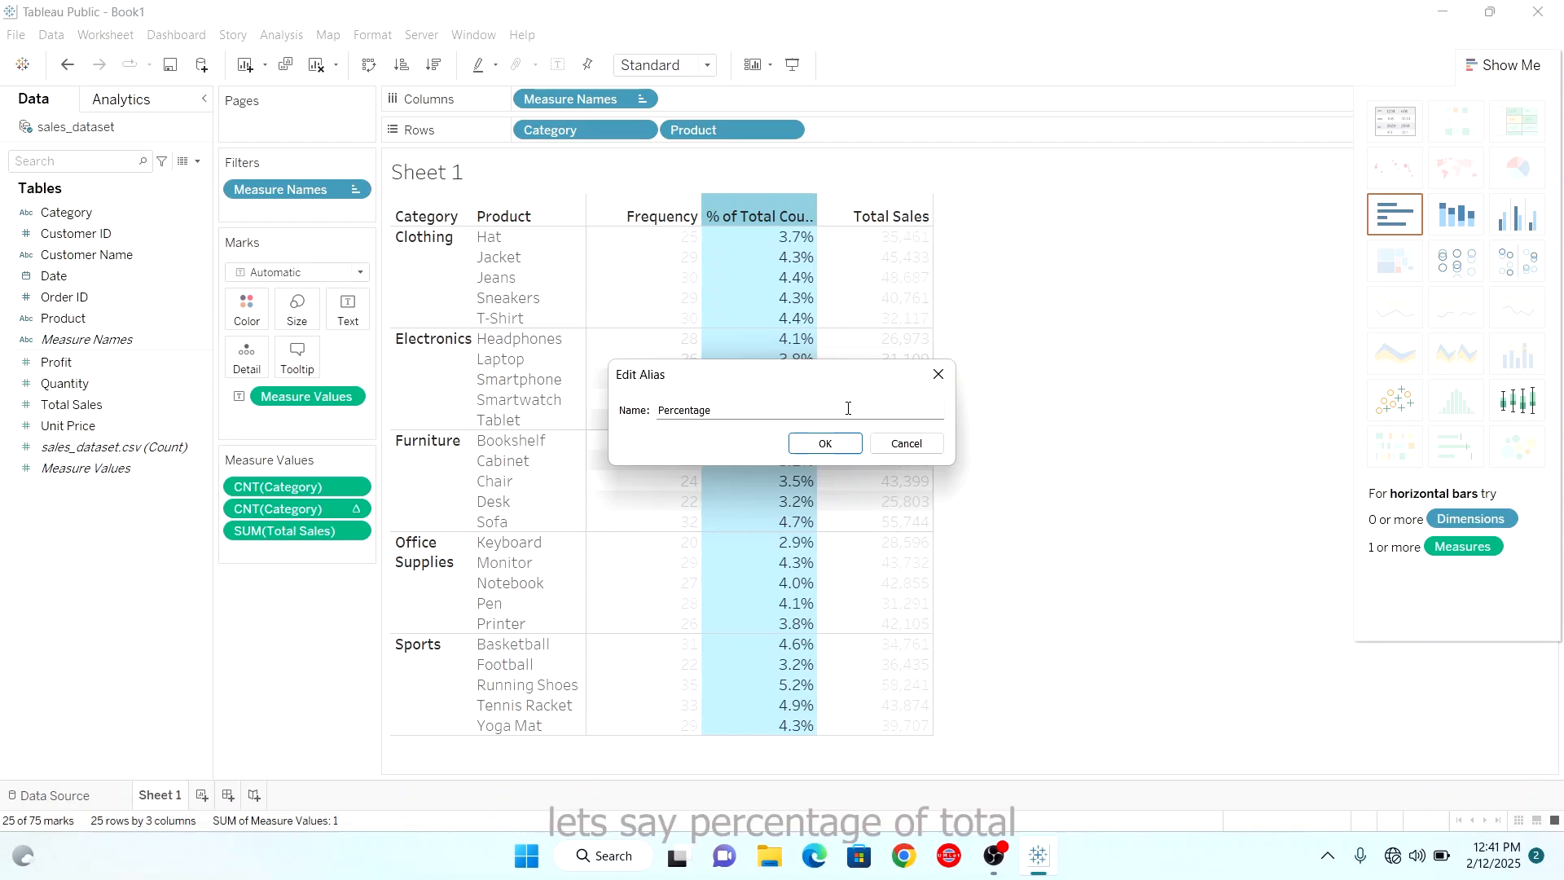
pyautogui.write(' of total')
pyautogui.click(852, 444)
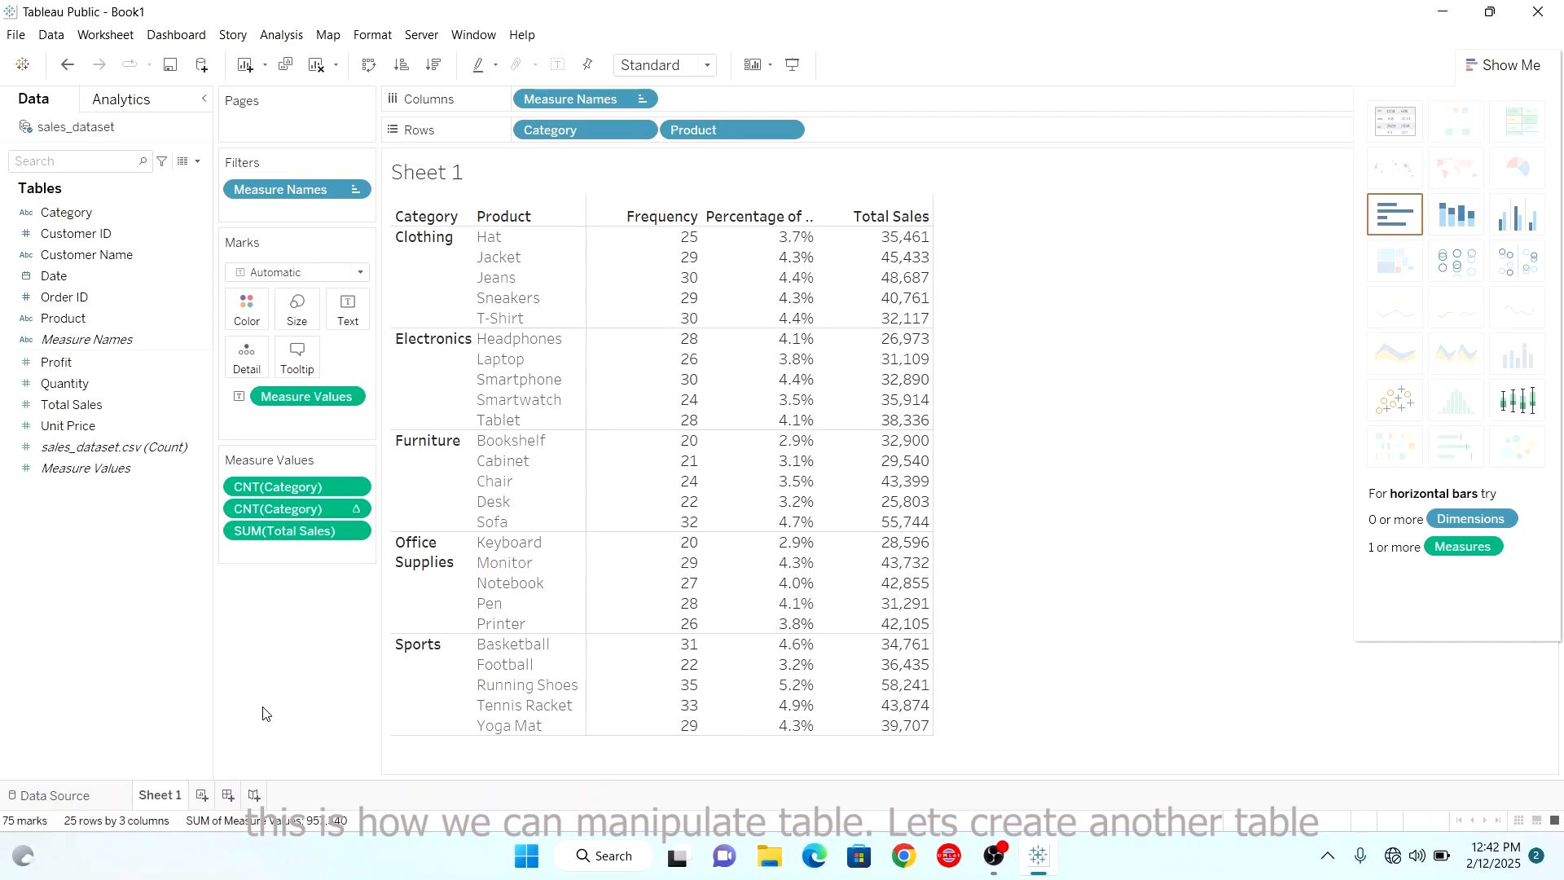
# Create a new worksheet and place Product on Rows.
pyautogui.click(202, 796)
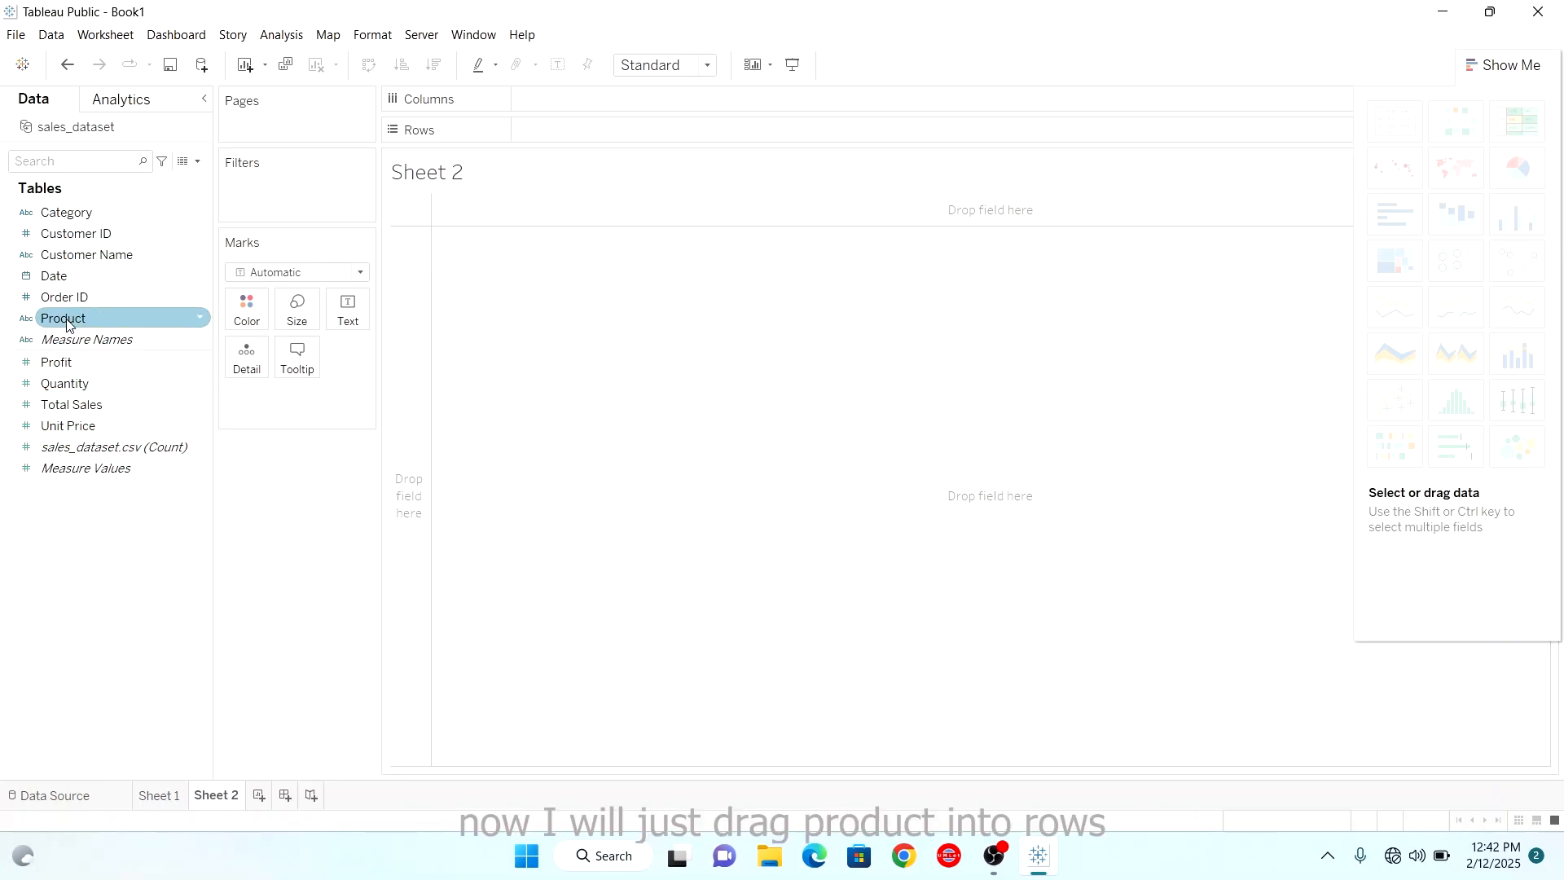
pyautogui.moveTo(67, 324); pyautogui.dragTo(628, 138)
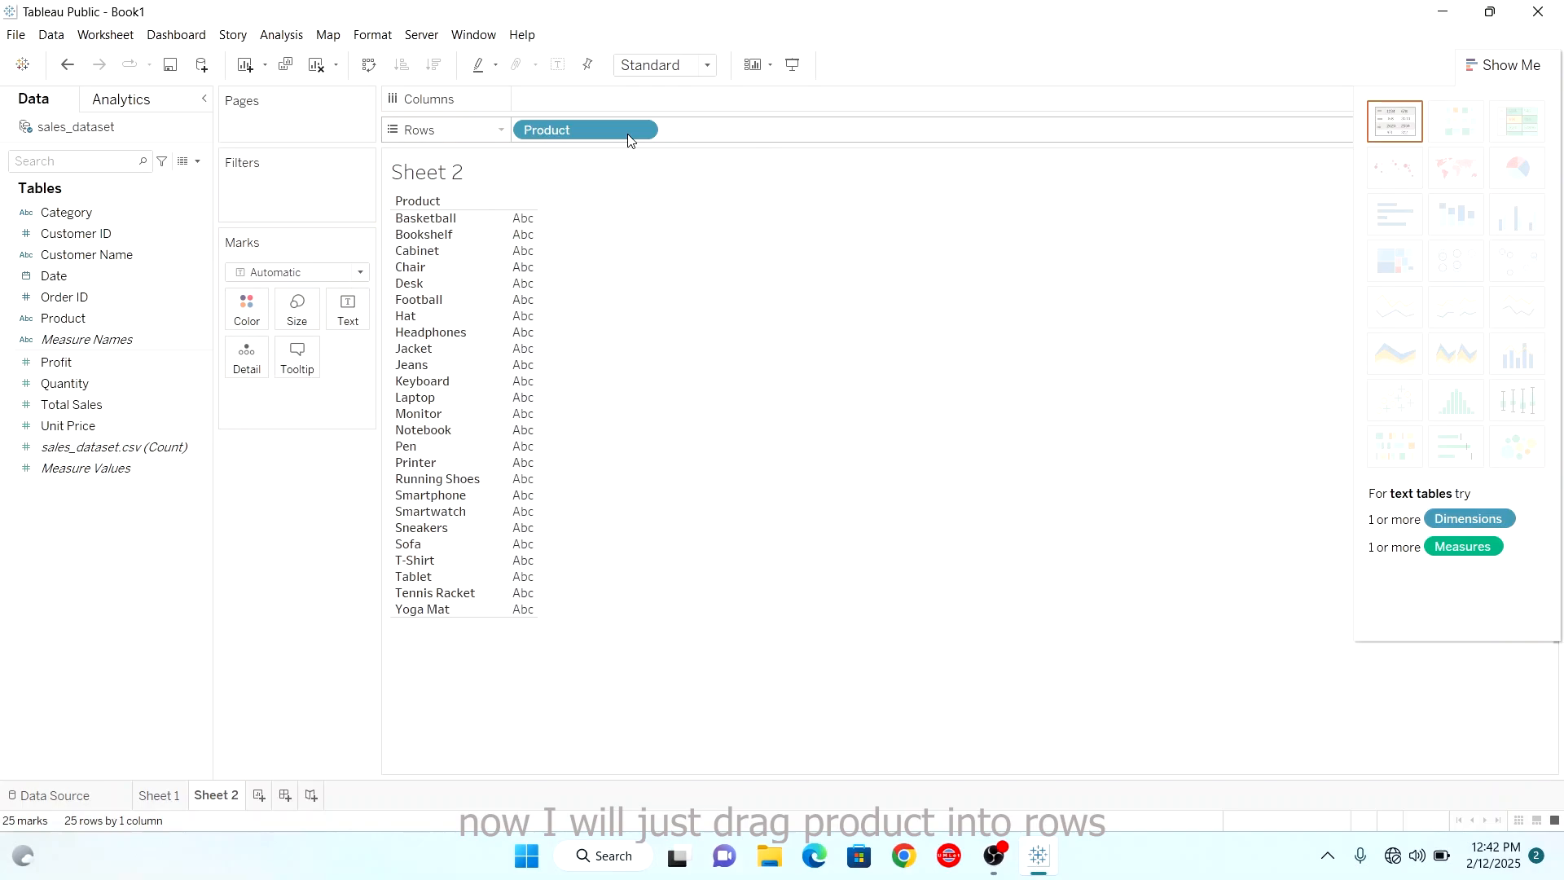
# Set the default worksheet font size of Sheet 2 to 11 and close the font formatting.
pyautogui.click(377, 35)
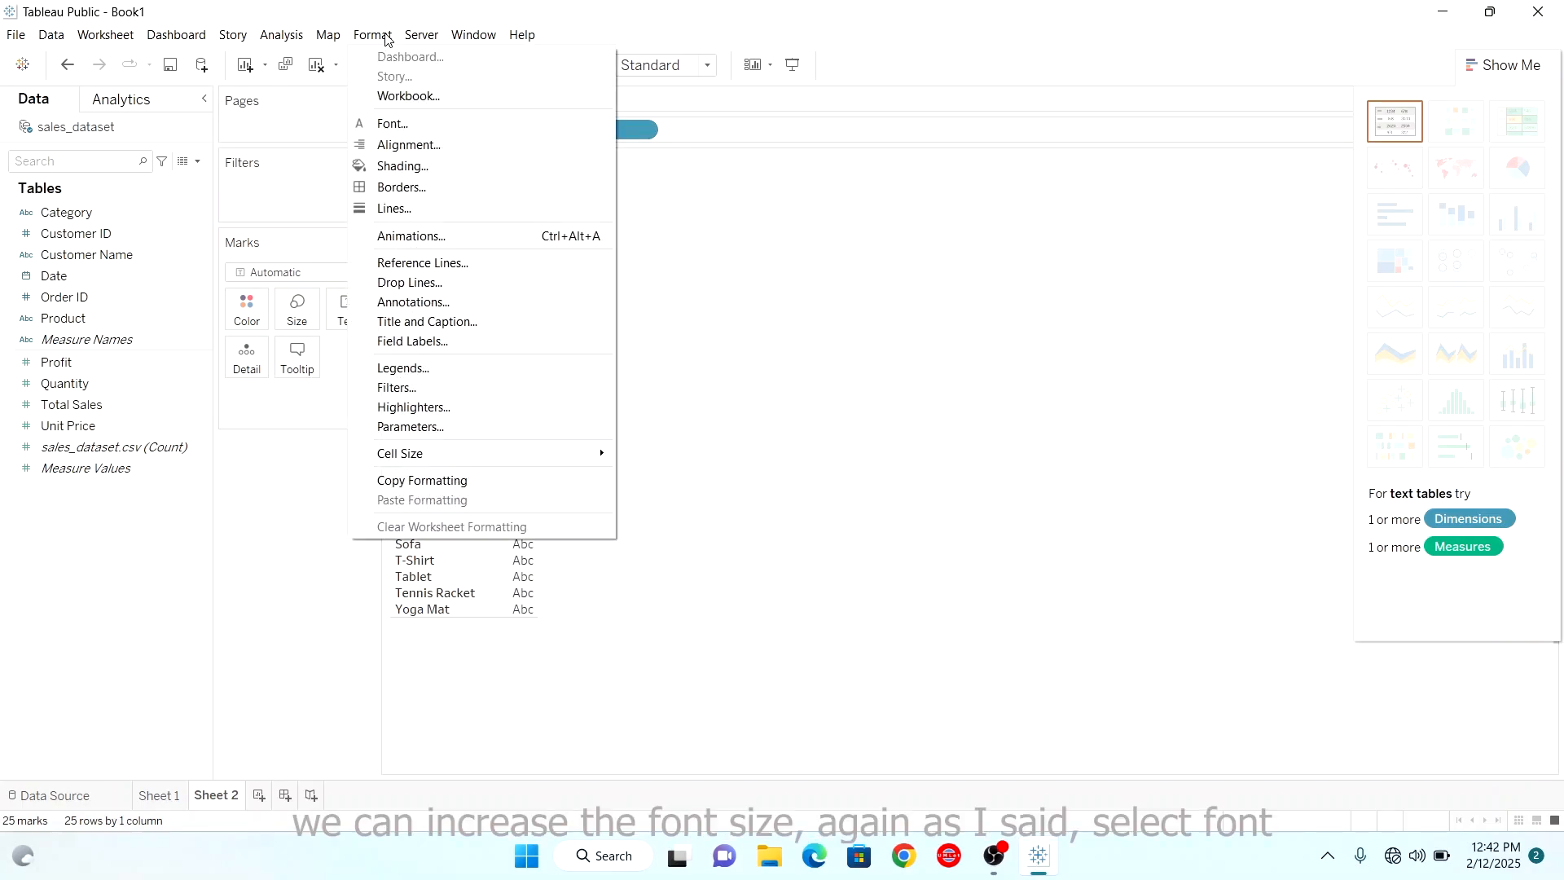
pyautogui.click(390, 124)
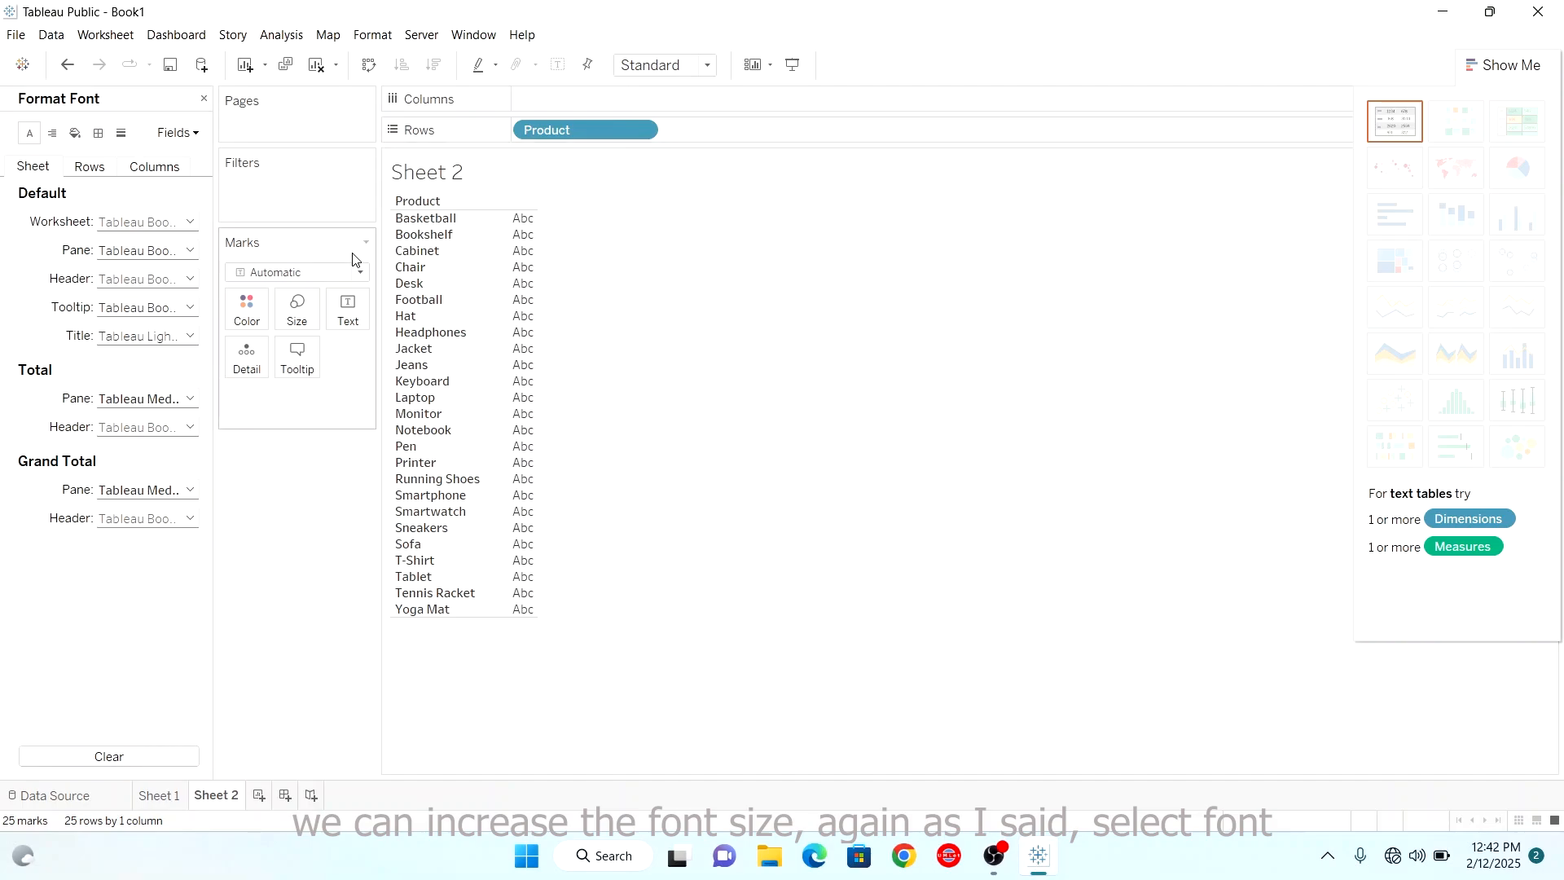
pyautogui.click(189, 221)
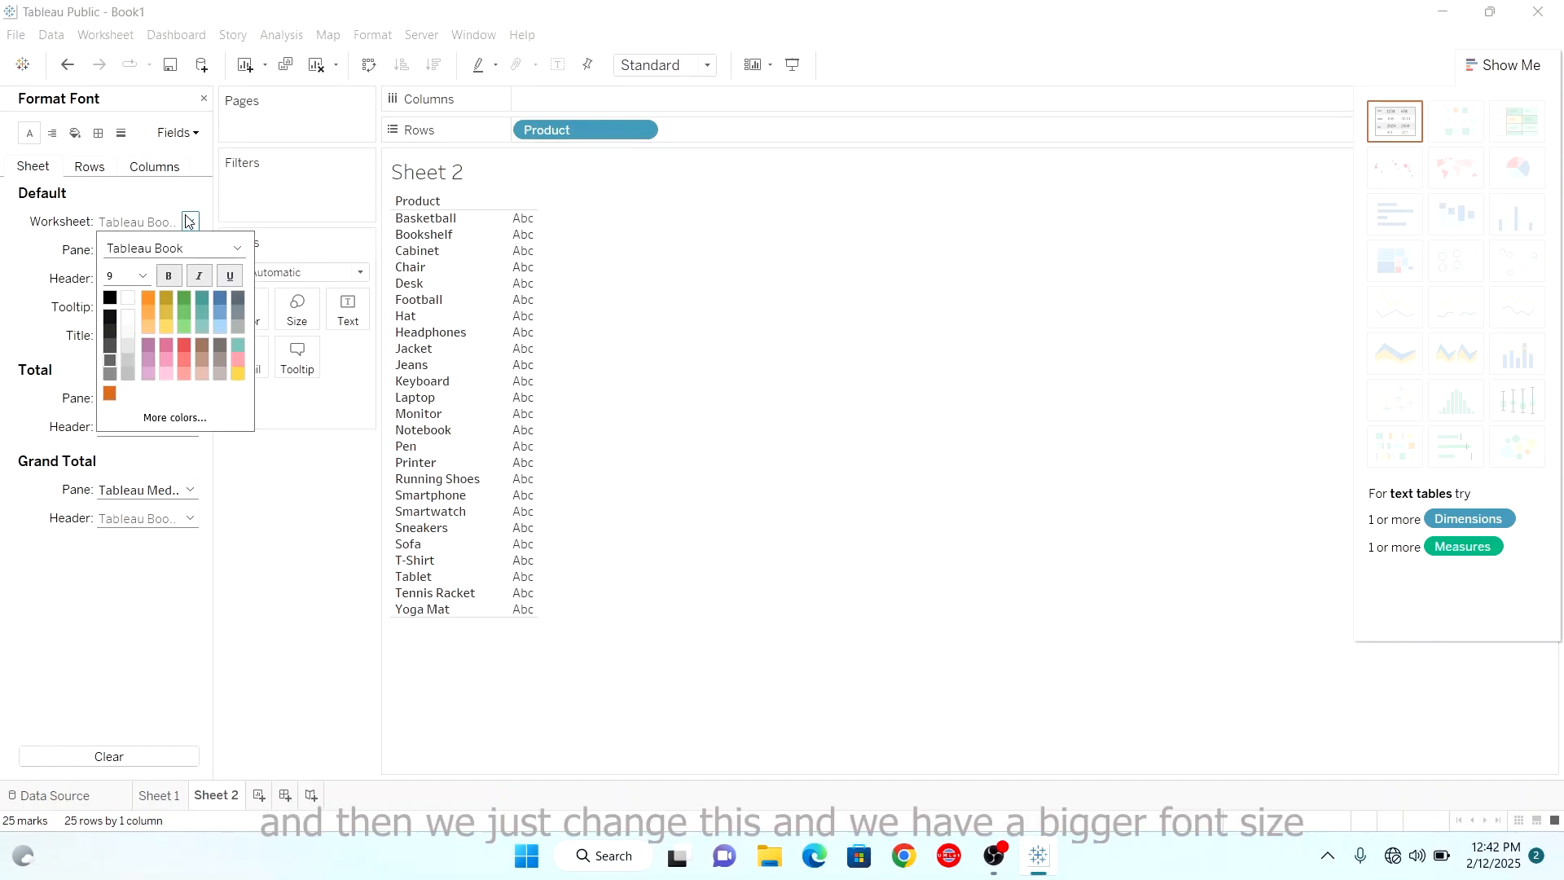
pyautogui.click(144, 275)
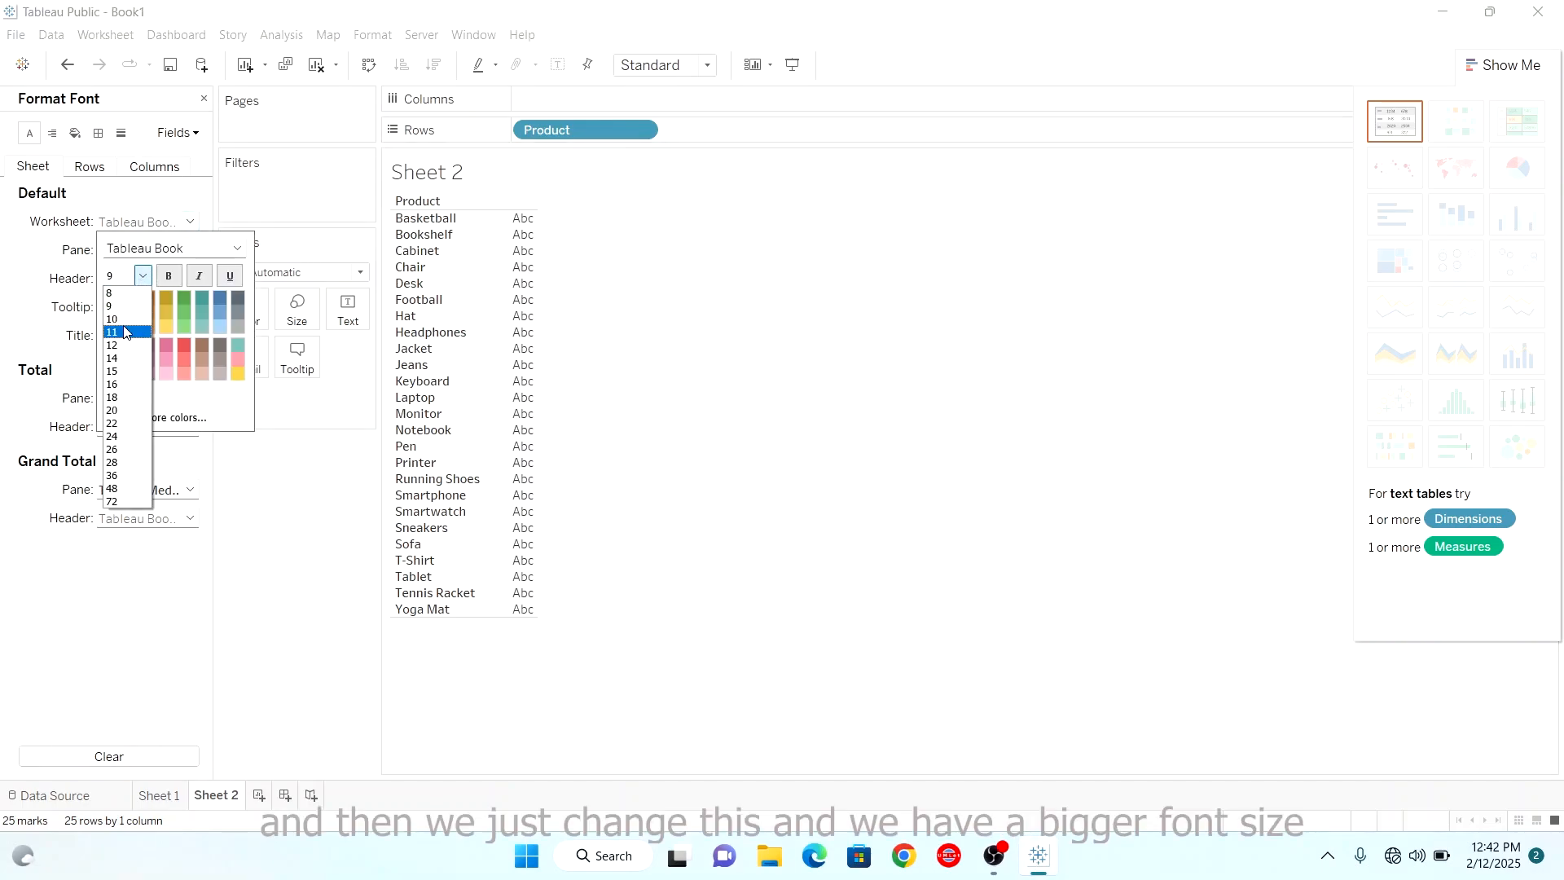
pyautogui.click(128, 332)
pyautogui.click(799, 453)
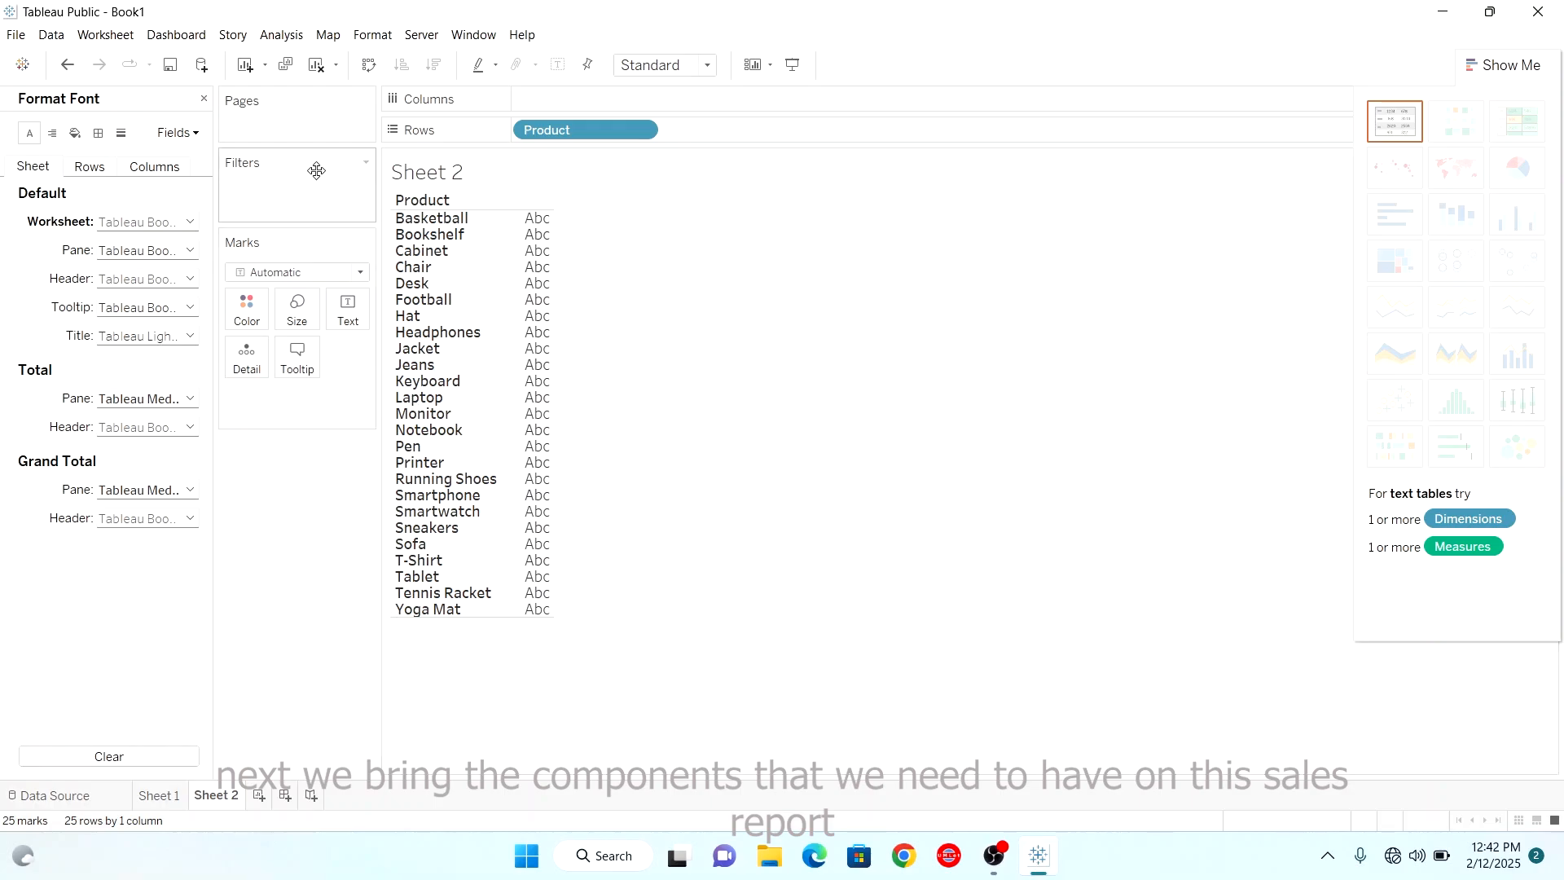
pyautogui.click(204, 101)
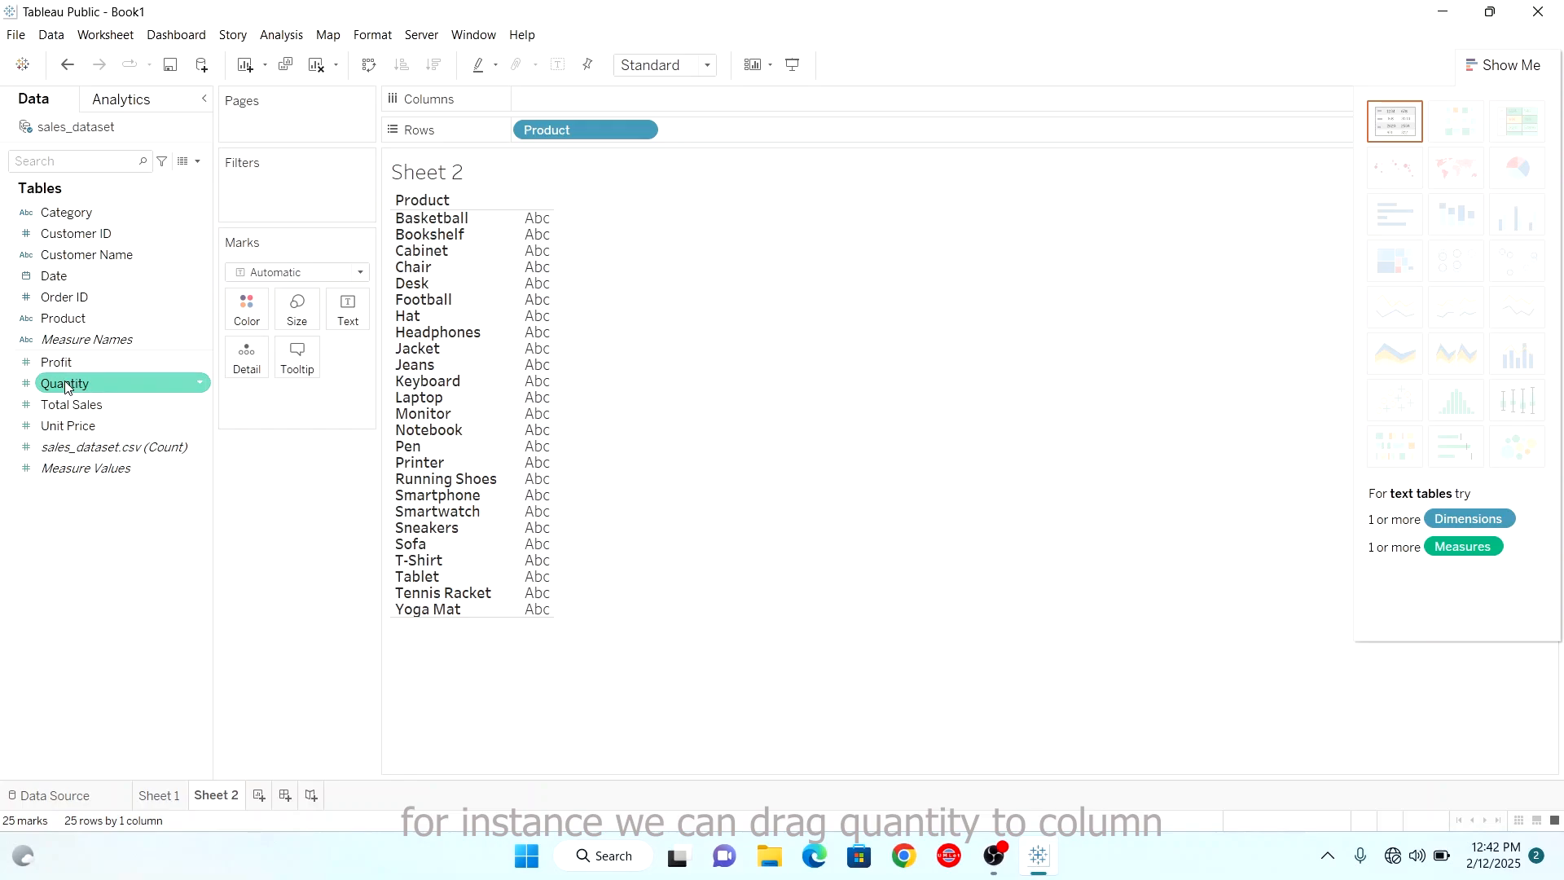
# Add Quantity, Total Sales and Profit to Columns, converting the view to a text table after each one.
pyautogui.moveTo(81, 383); pyautogui.dragTo(600, 92)
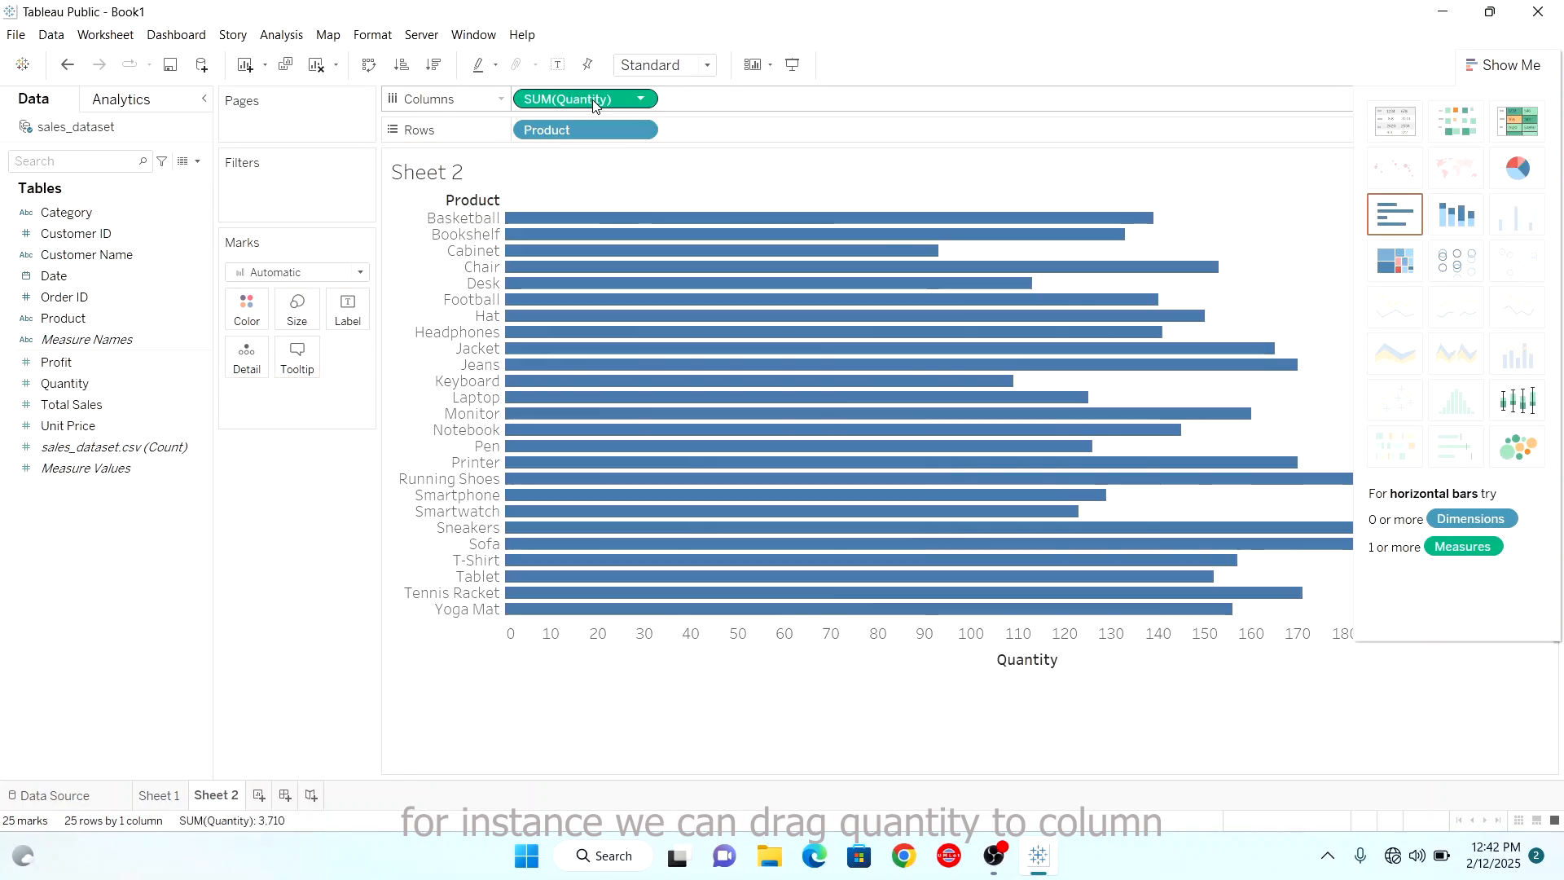
pyautogui.click(1398, 129)
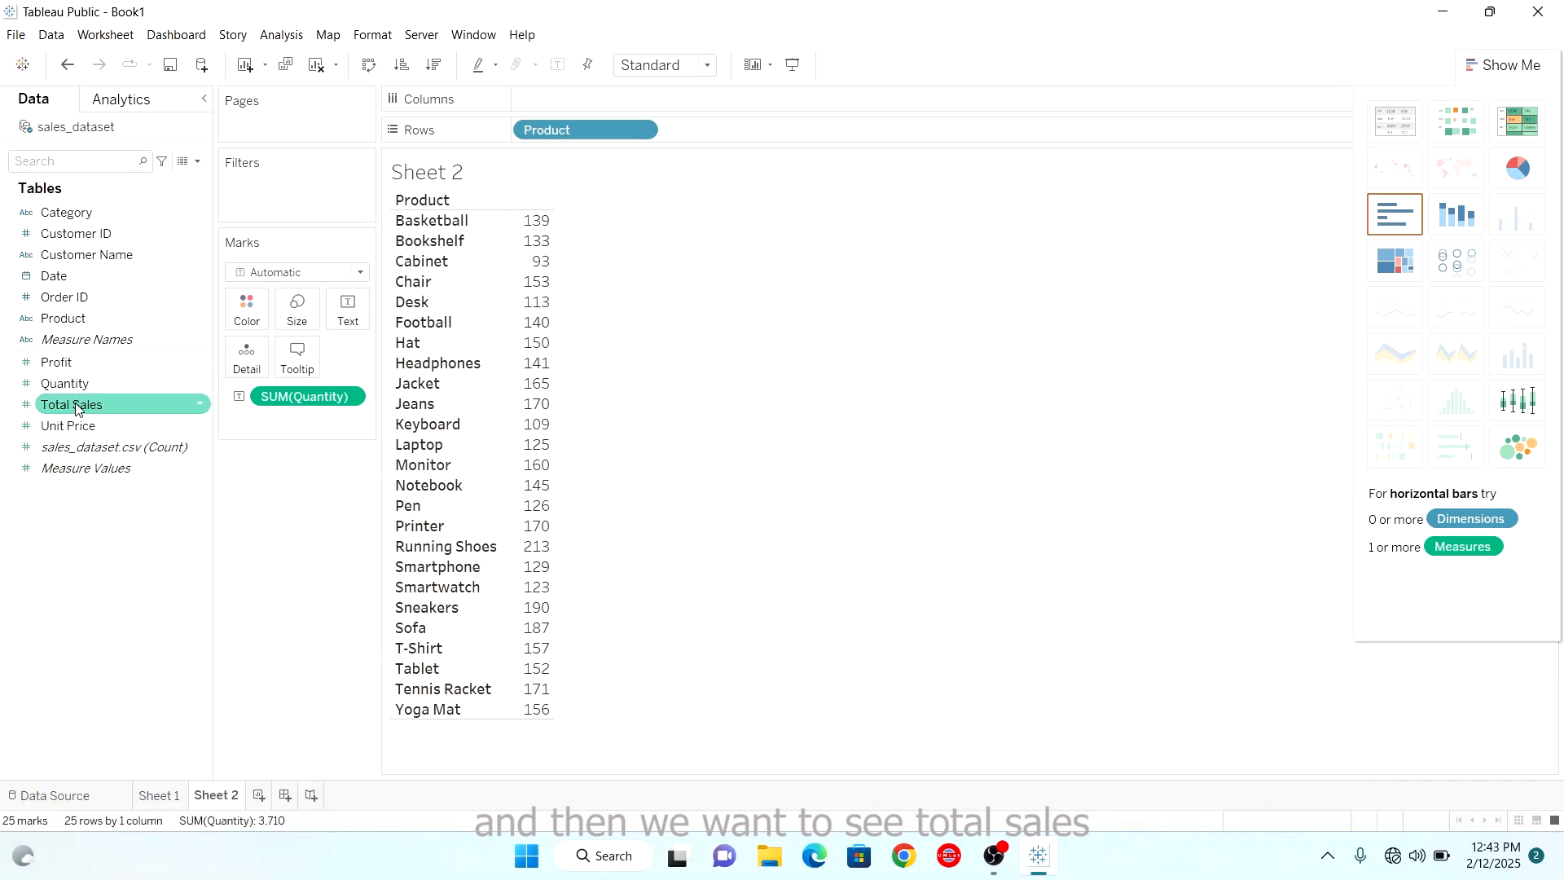
pyautogui.moveTo(75, 407); pyautogui.dragTo(692, 104)
pyautogui.click(1403, 130)
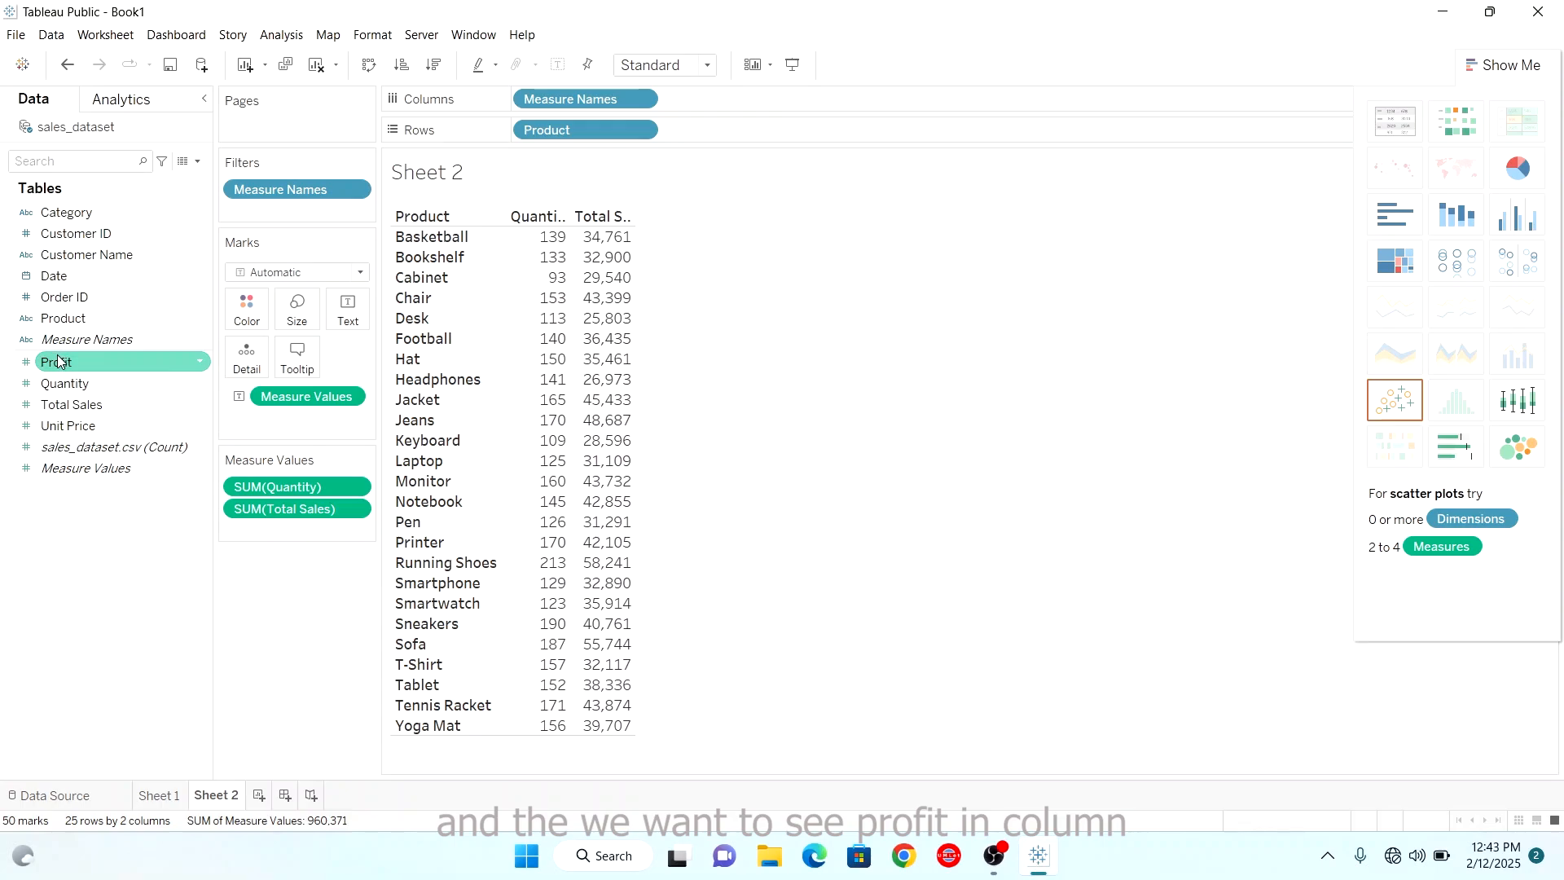
pyautogui.moveTo(58, 361); pyautogui.dragTo(831, 93)
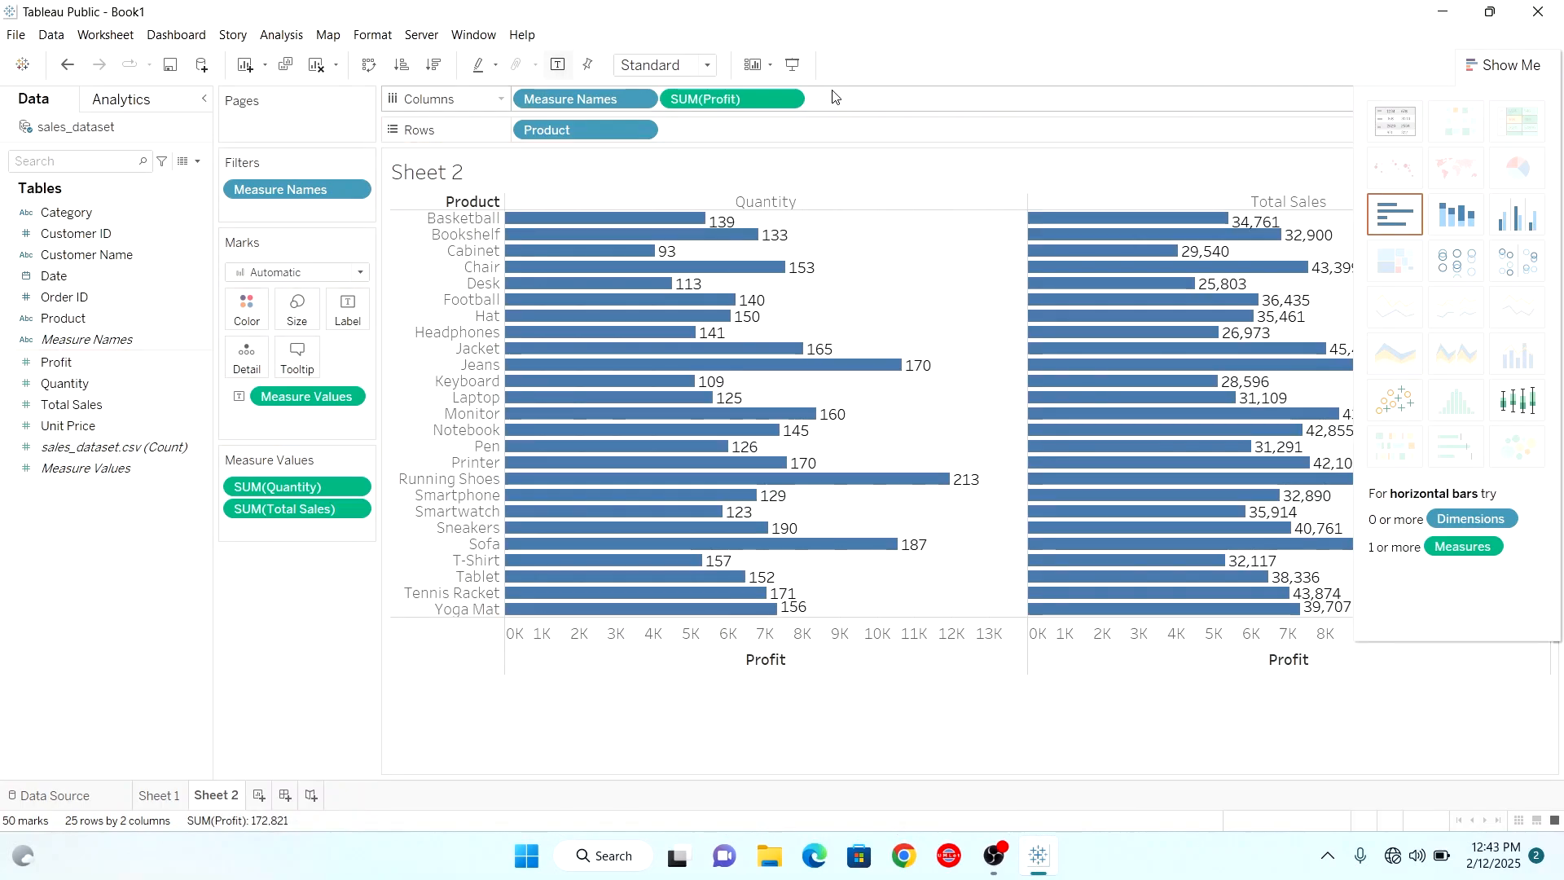
pyautogui.click(1394, 120)
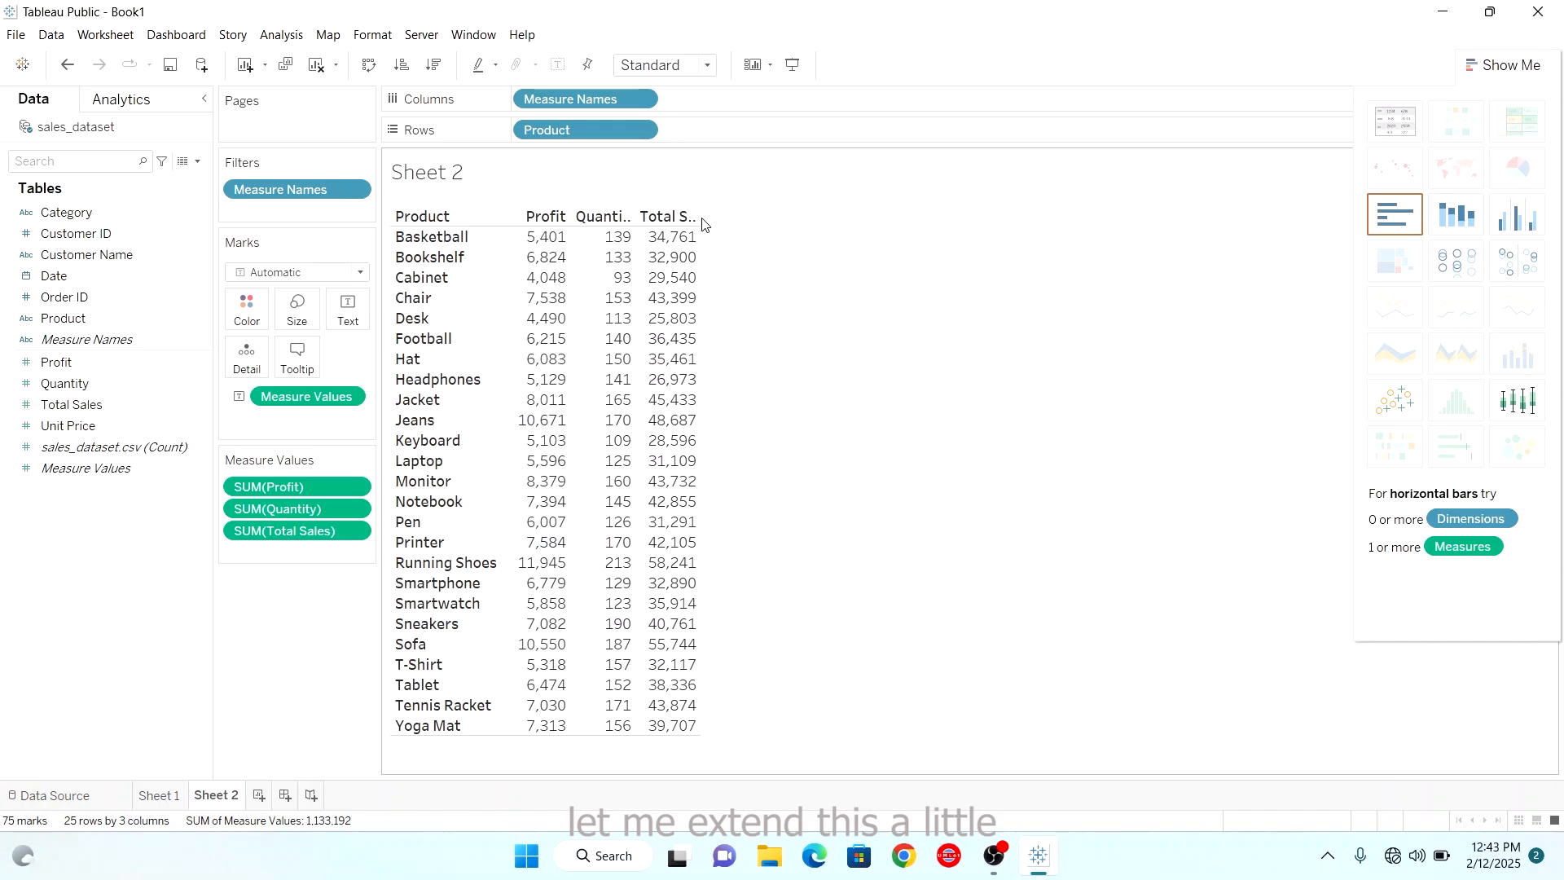
# Widen the measure columns of the product table and move Profit after Total Sales in Measure Values.
pyautogui.moveTo(702, 222); pyautogui.dragTo(782, 223)
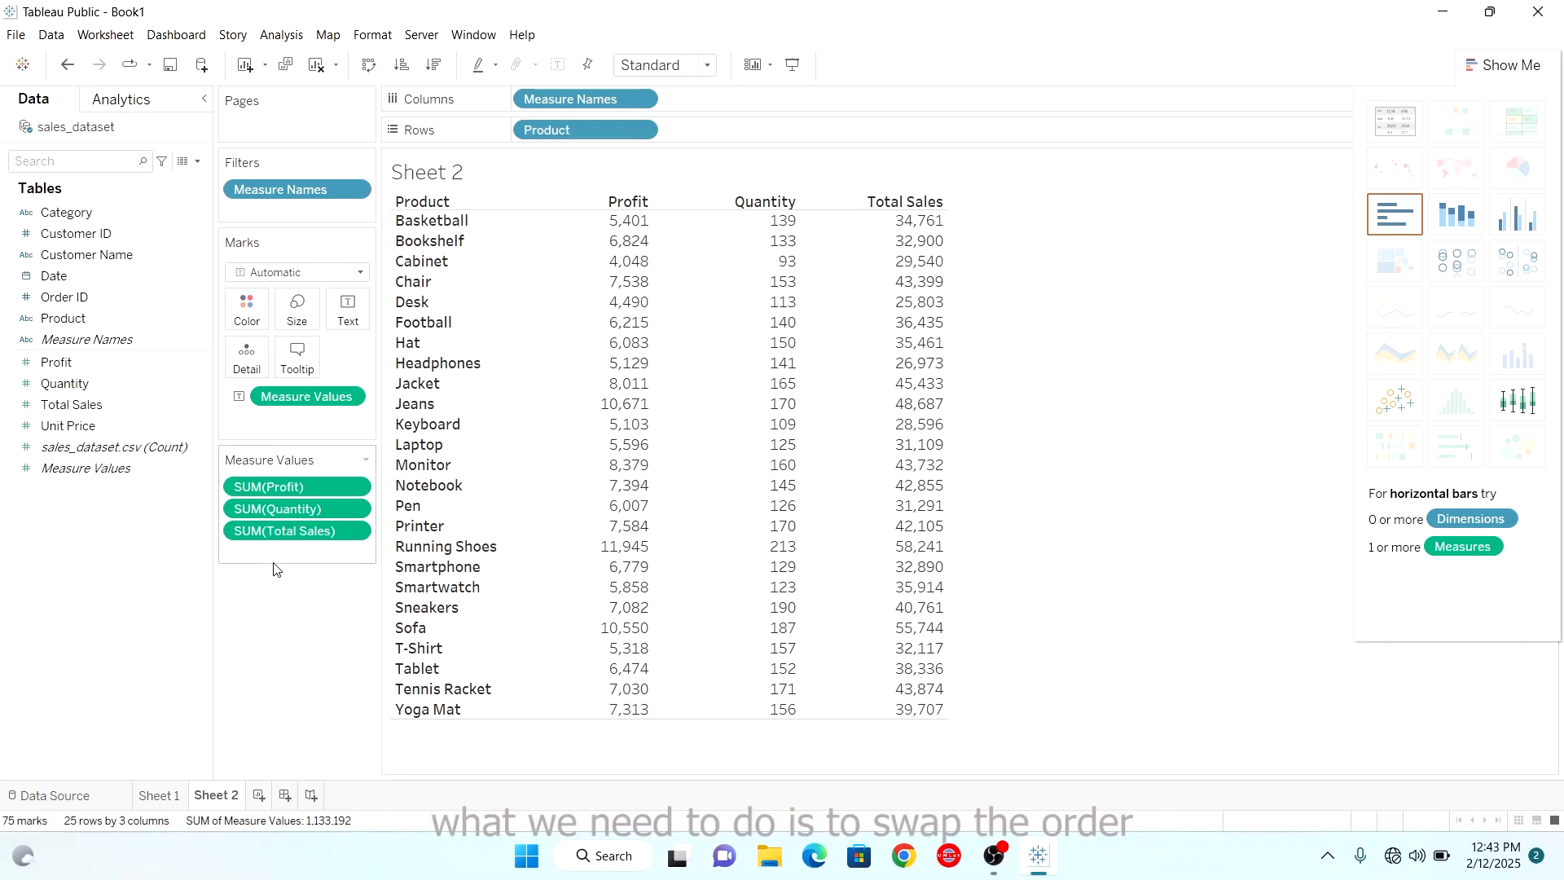
pyautogui.moveTo(287, 486); pyautogui.dragTo(289, 555)
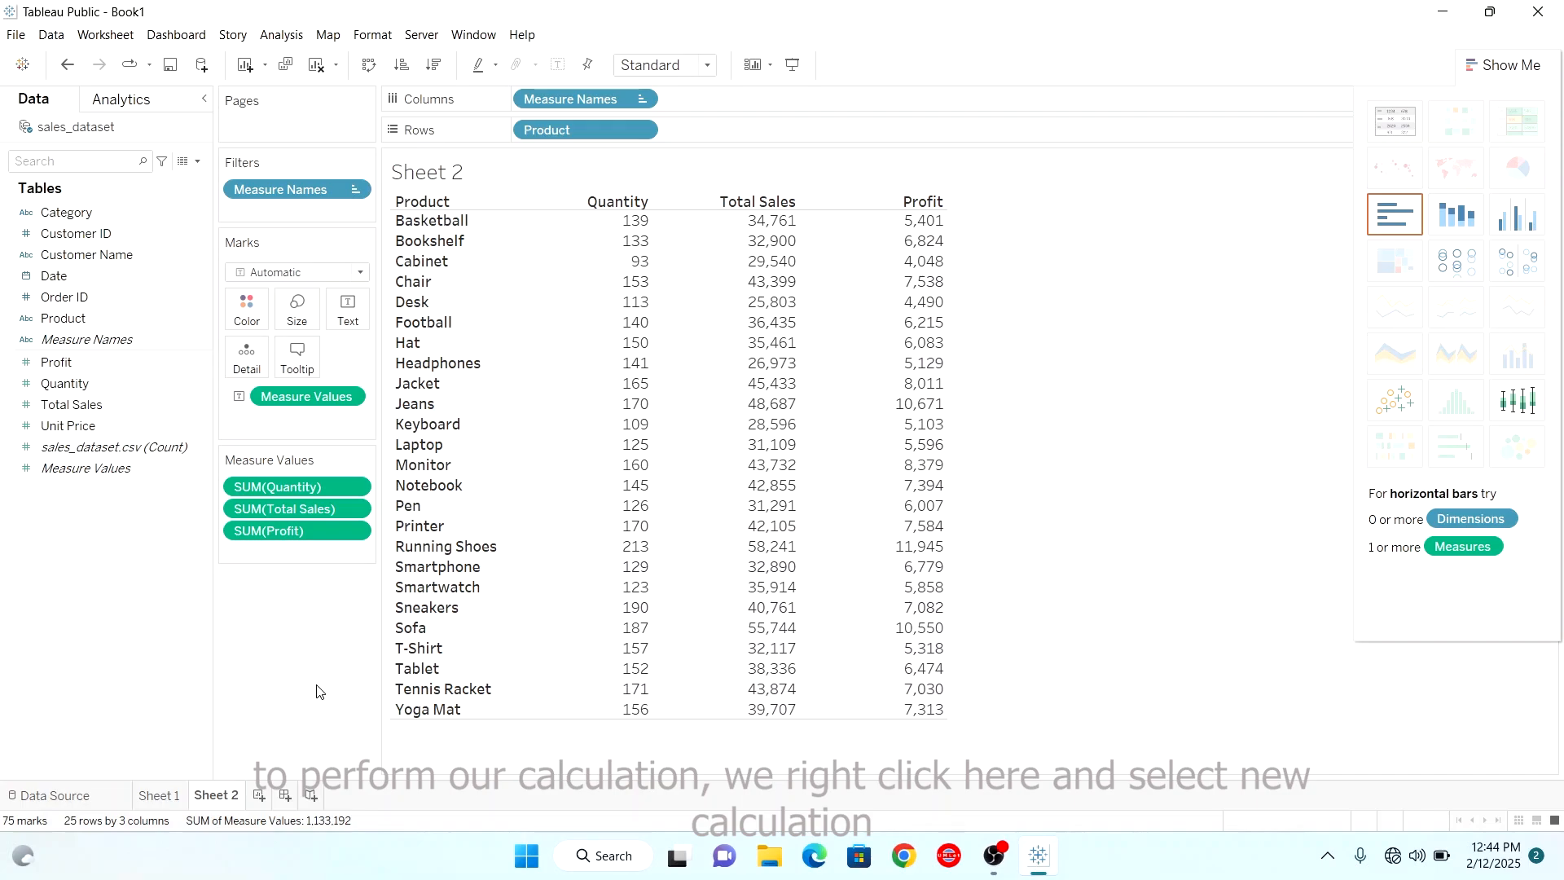
# Add a new calculation [Profit]*0.08 to Measure Values.
pyautogui.rightClick(333, 561)
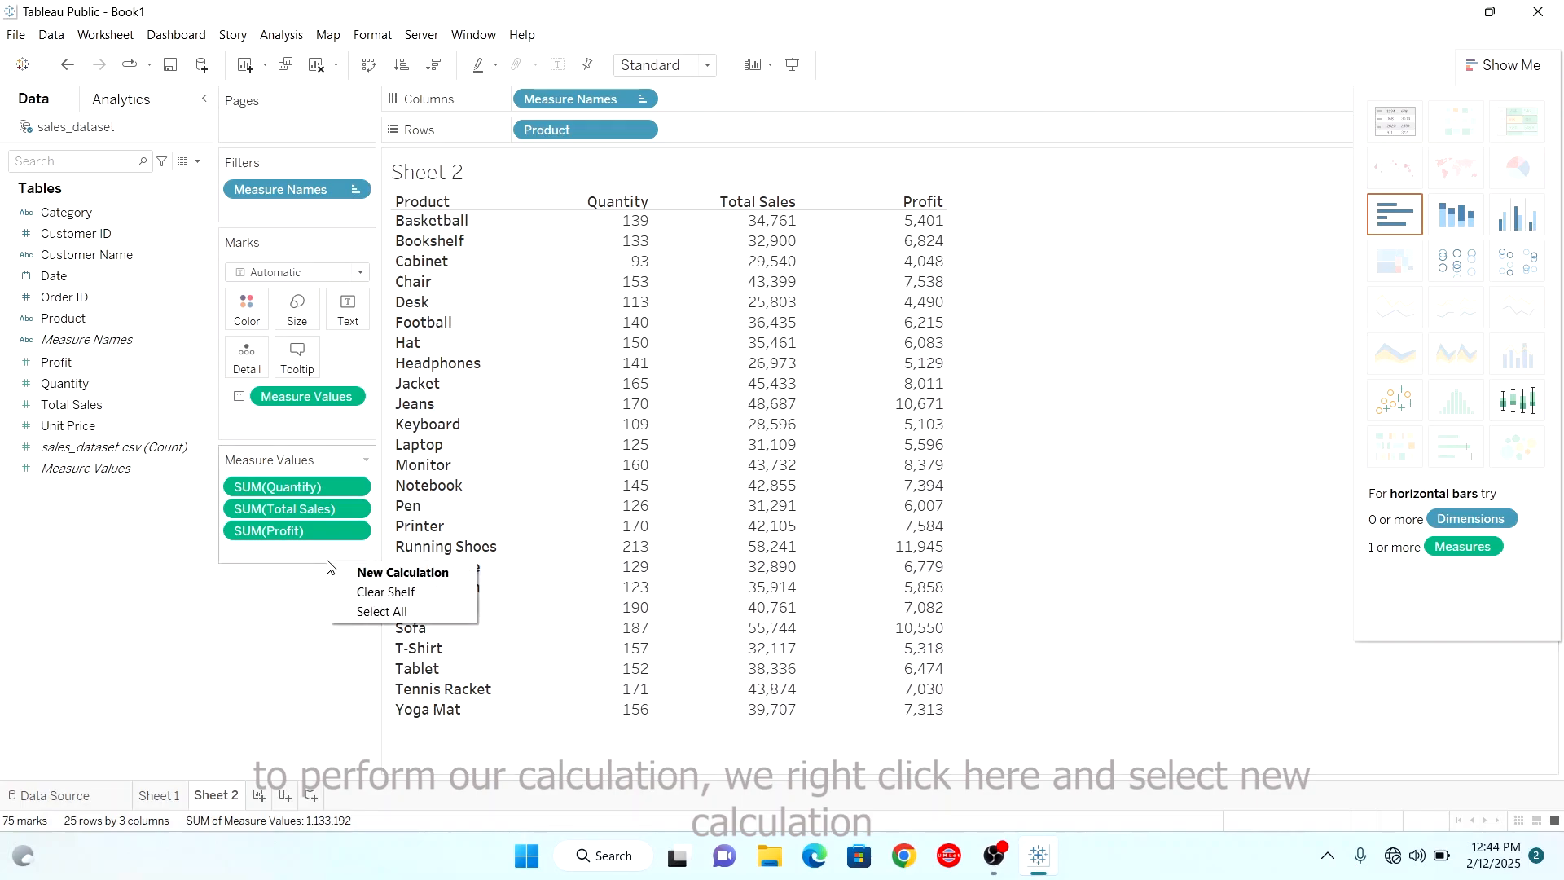
pyautogui.click(358, 572)
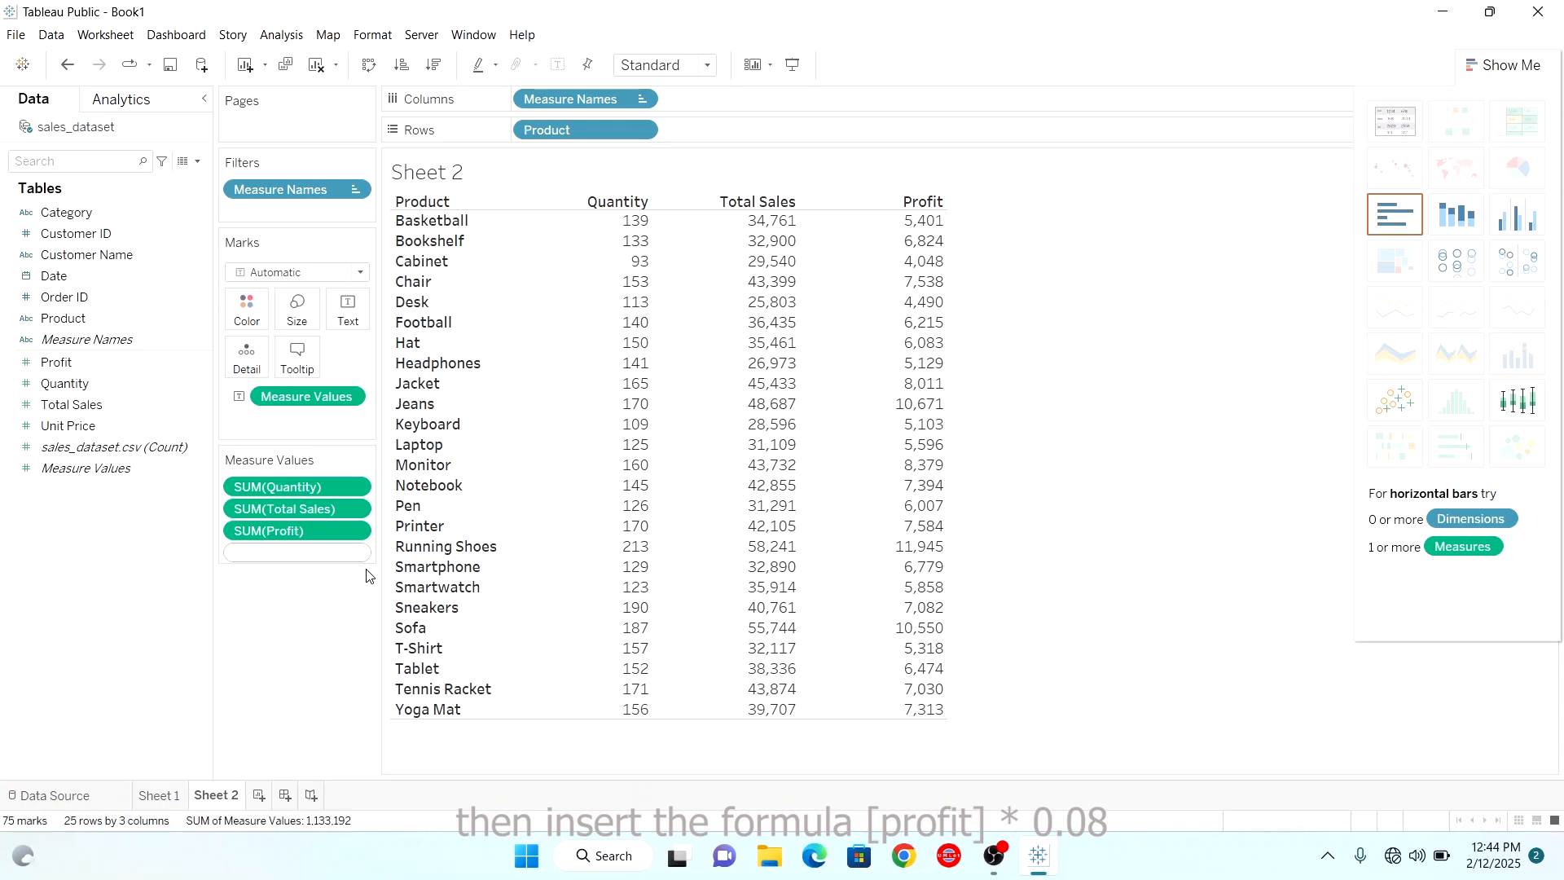
pyautogui.write('pr')
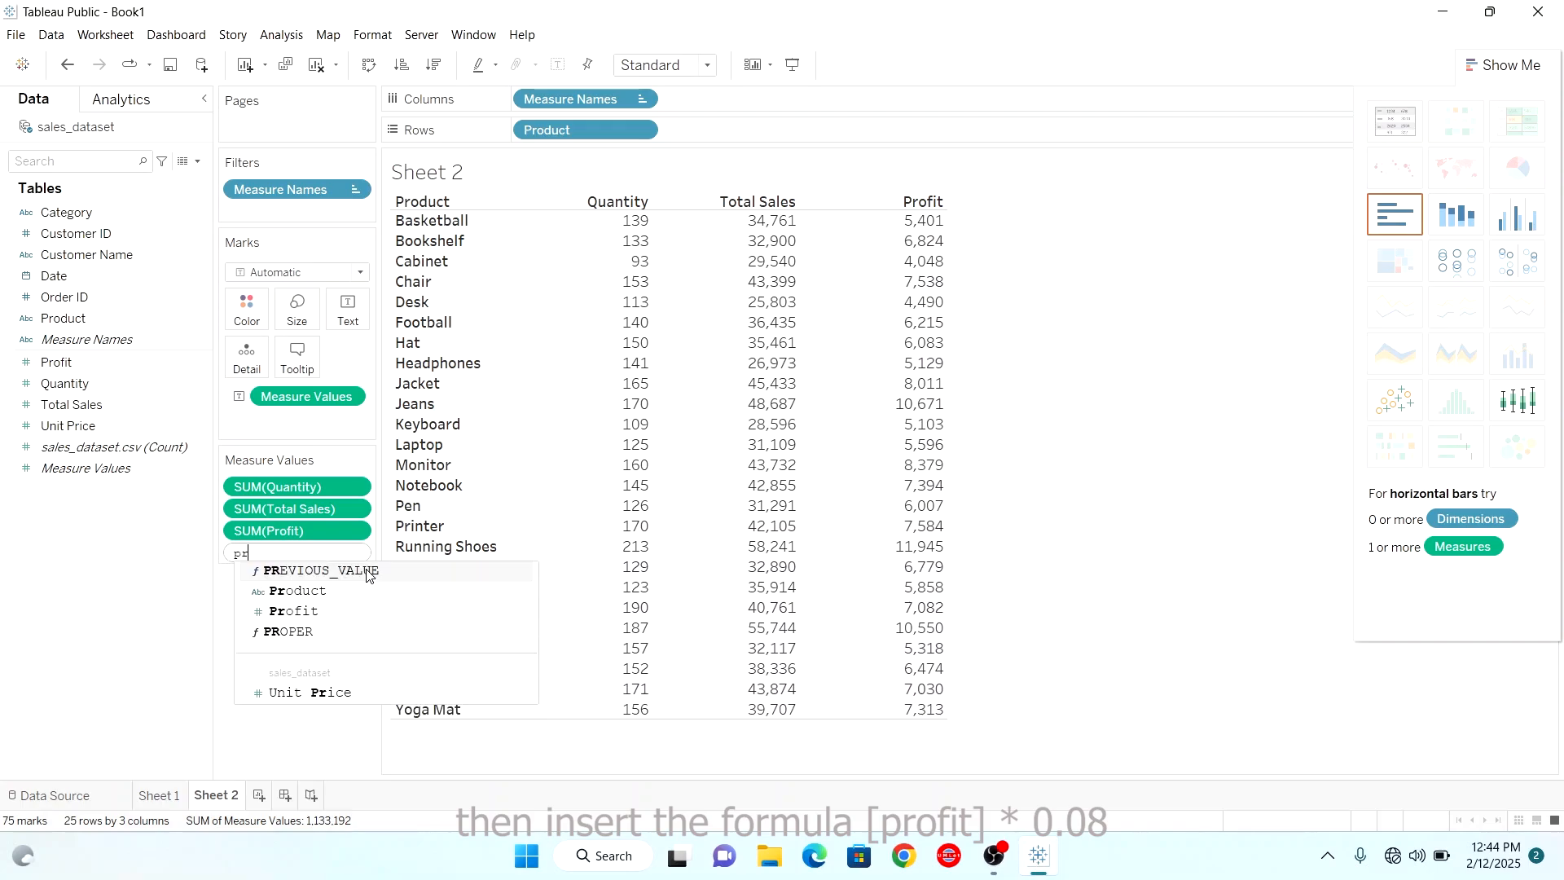
pyautogui.click(316, 613)
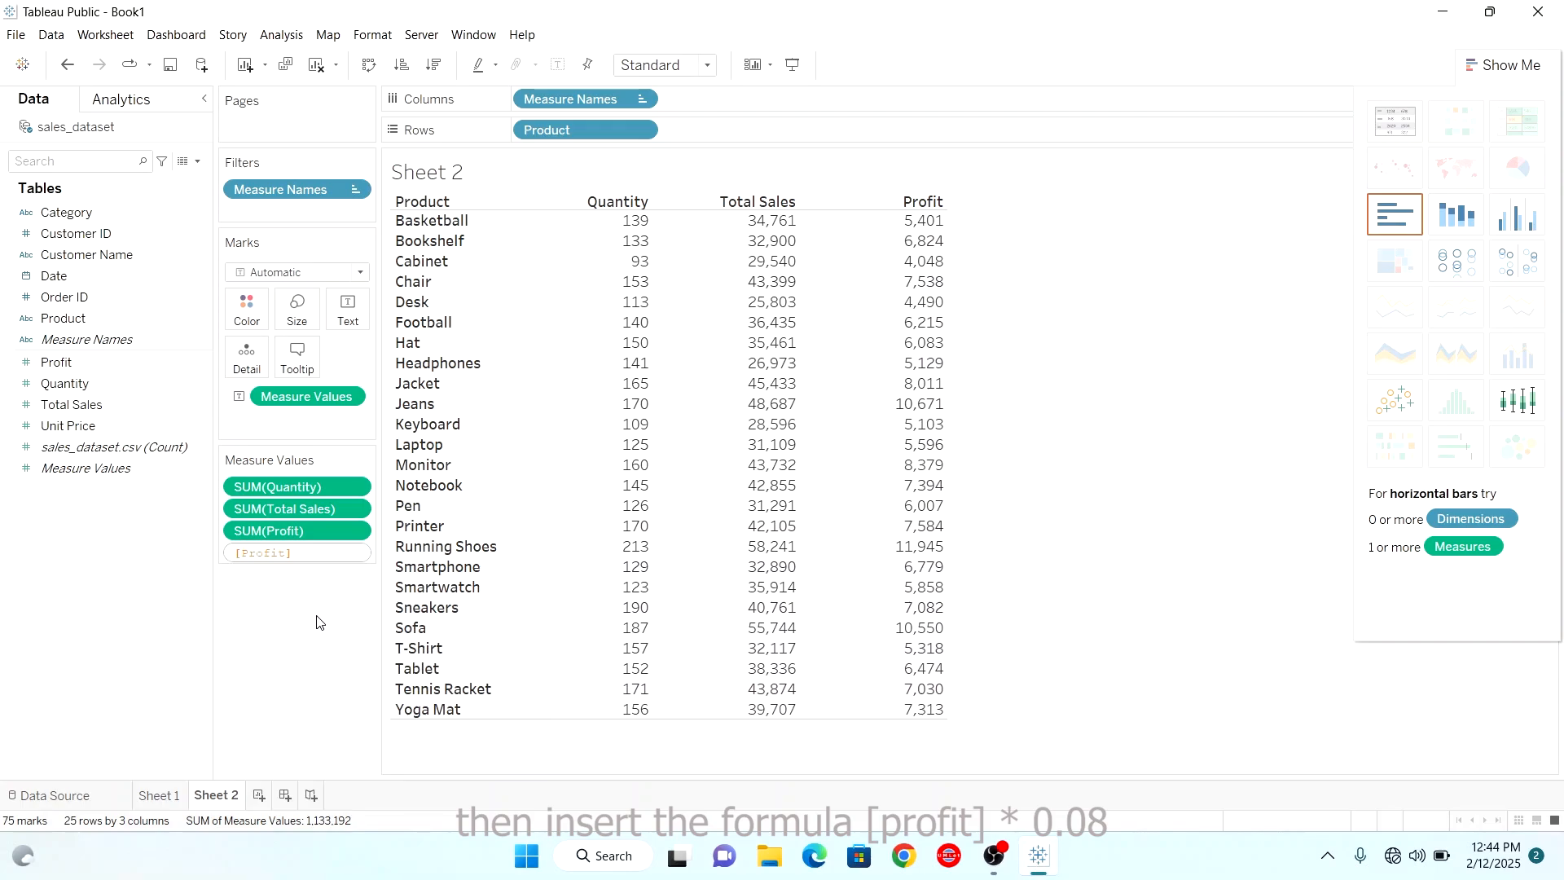
pyautogui.write('*0.08')
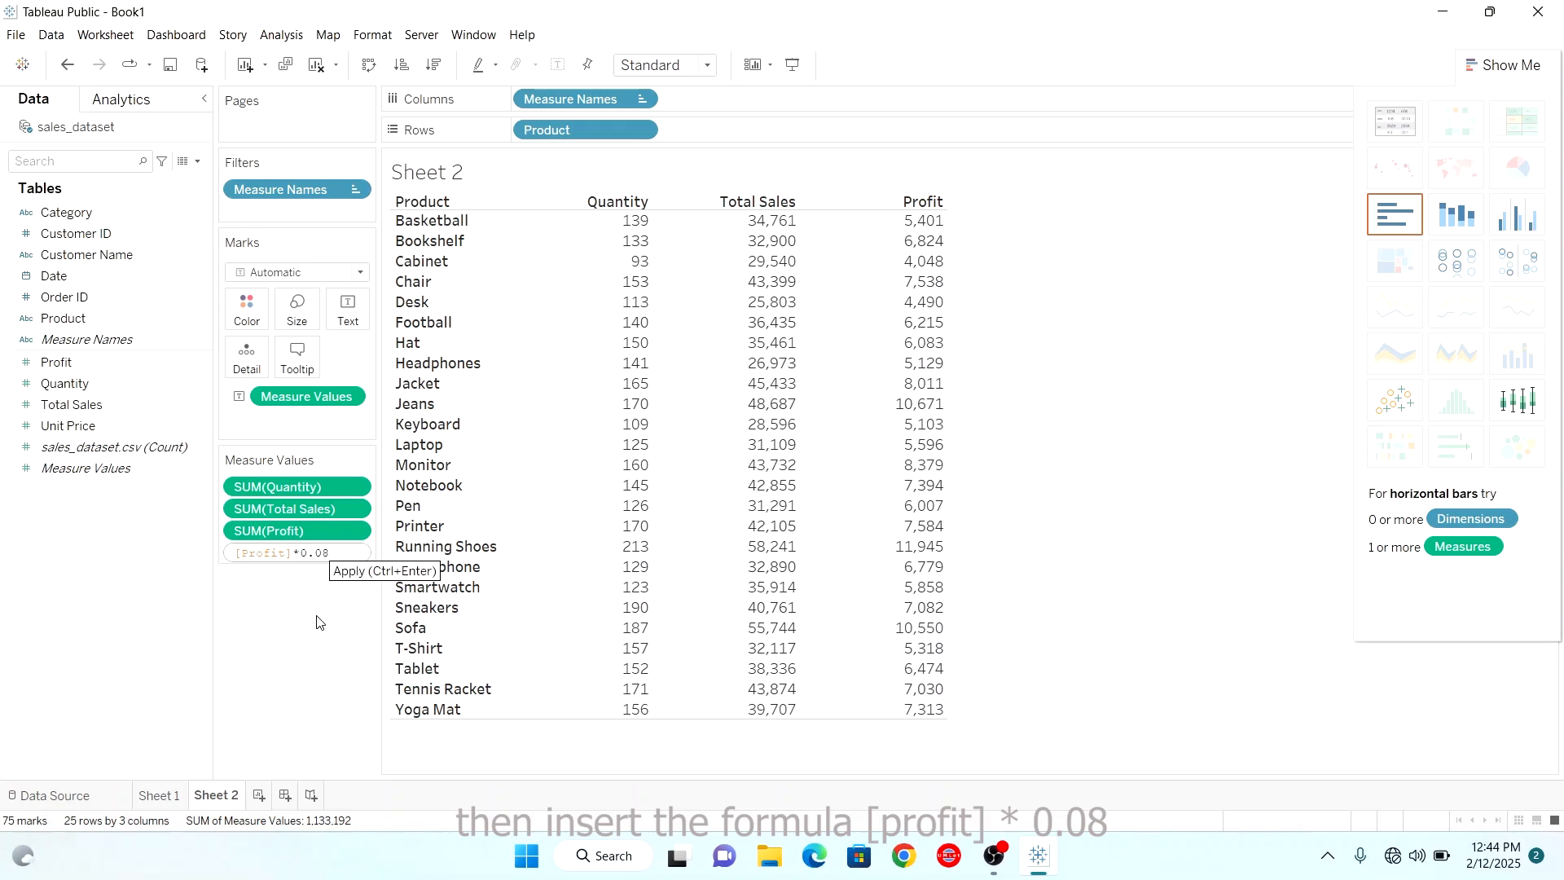
pyautogui.press('Return')
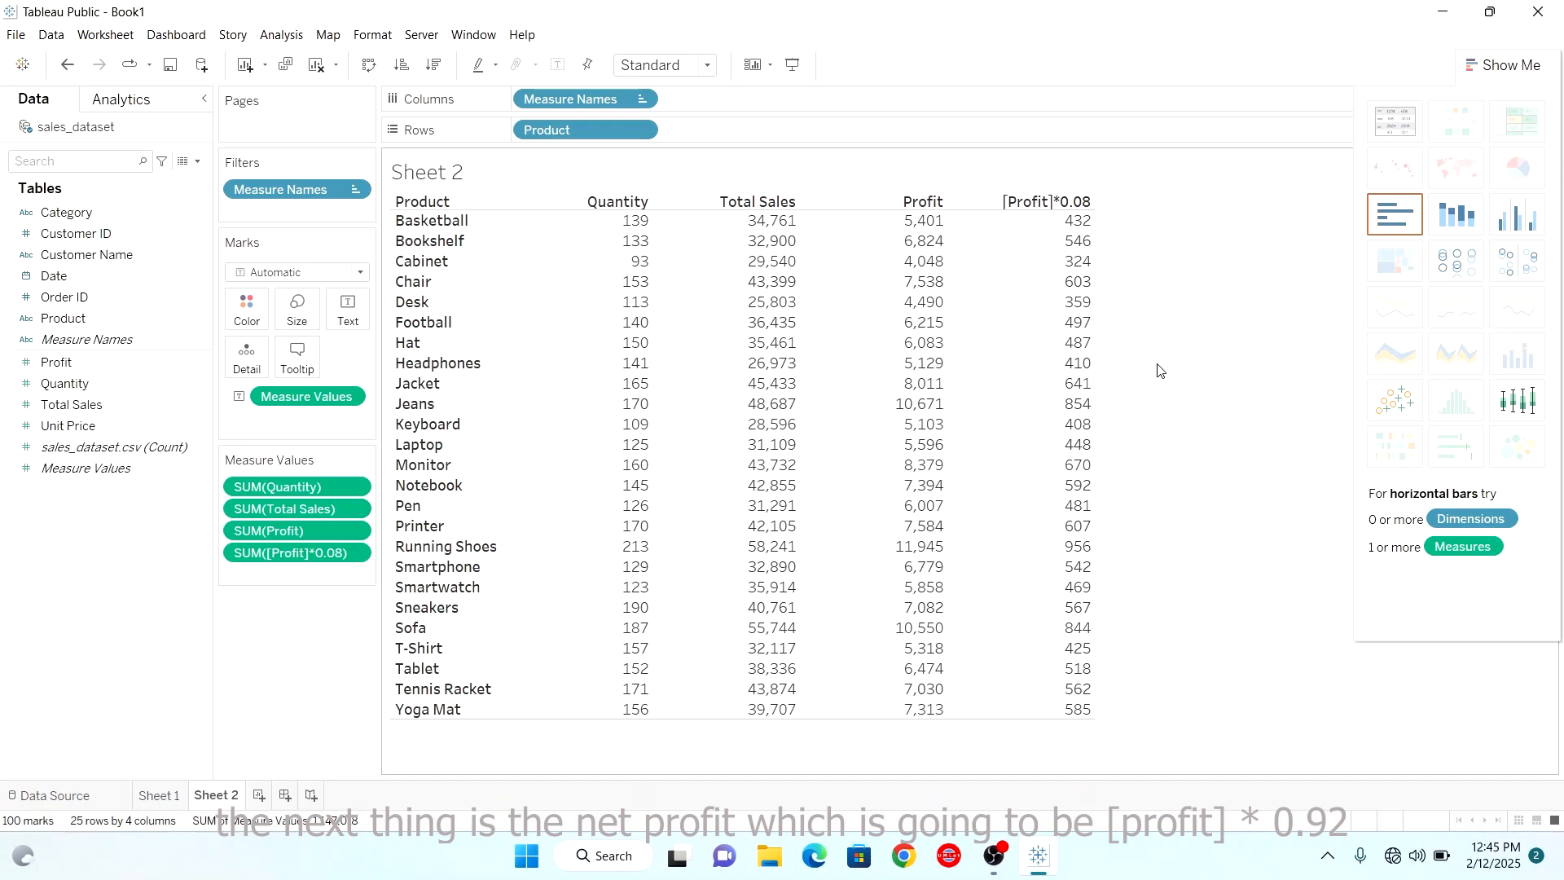
# Add a net profit calculation [Profit]*0.92 to Measure Values.
pyautogui.rightClick(274, 582)
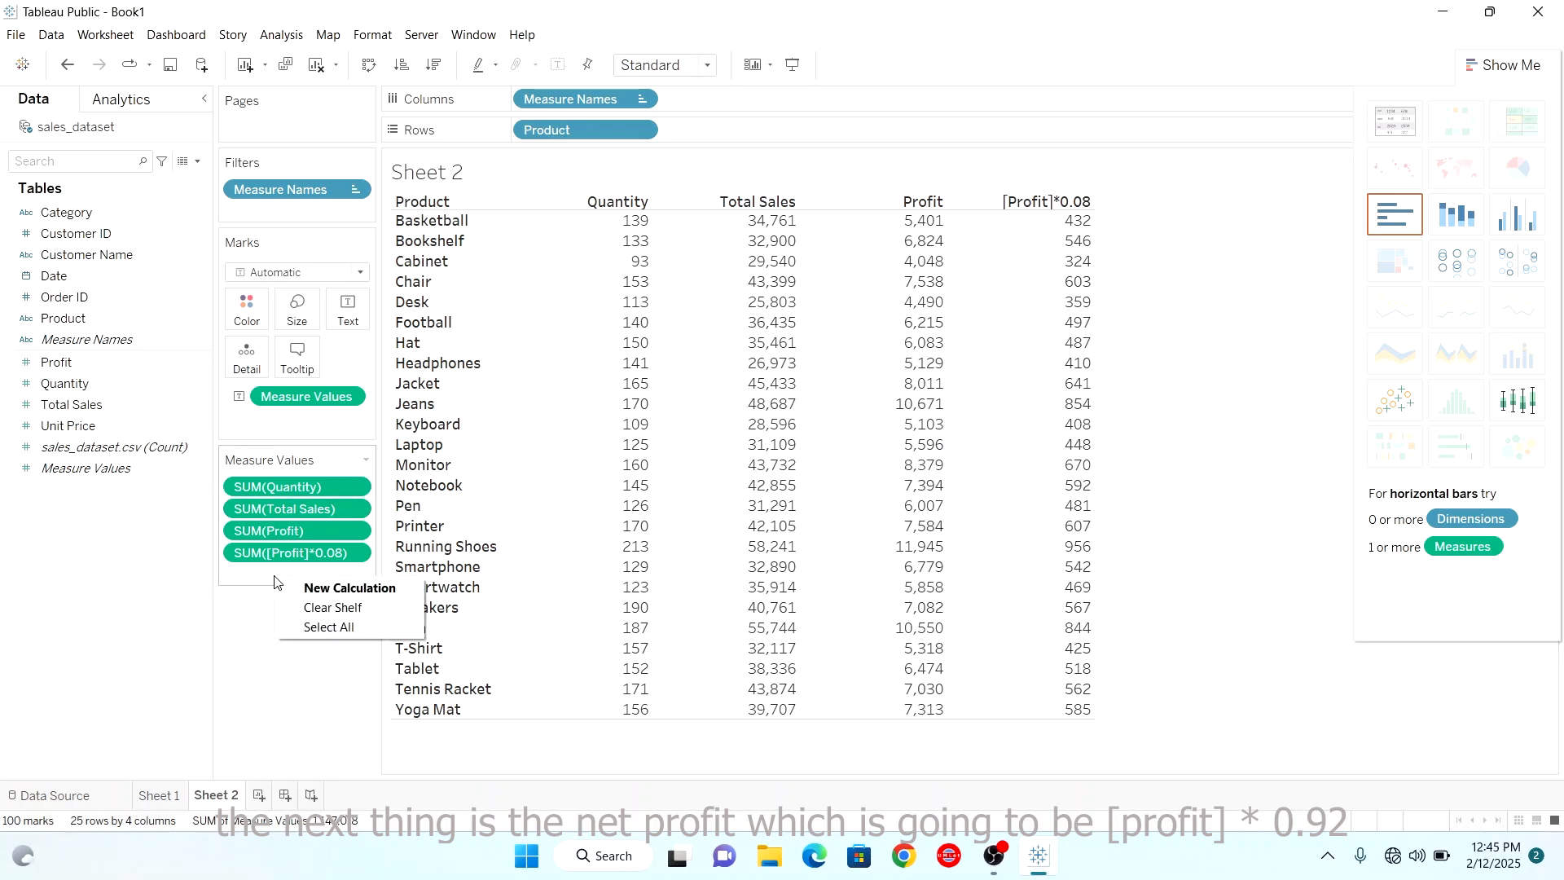
pyautogui.click(301, 588)
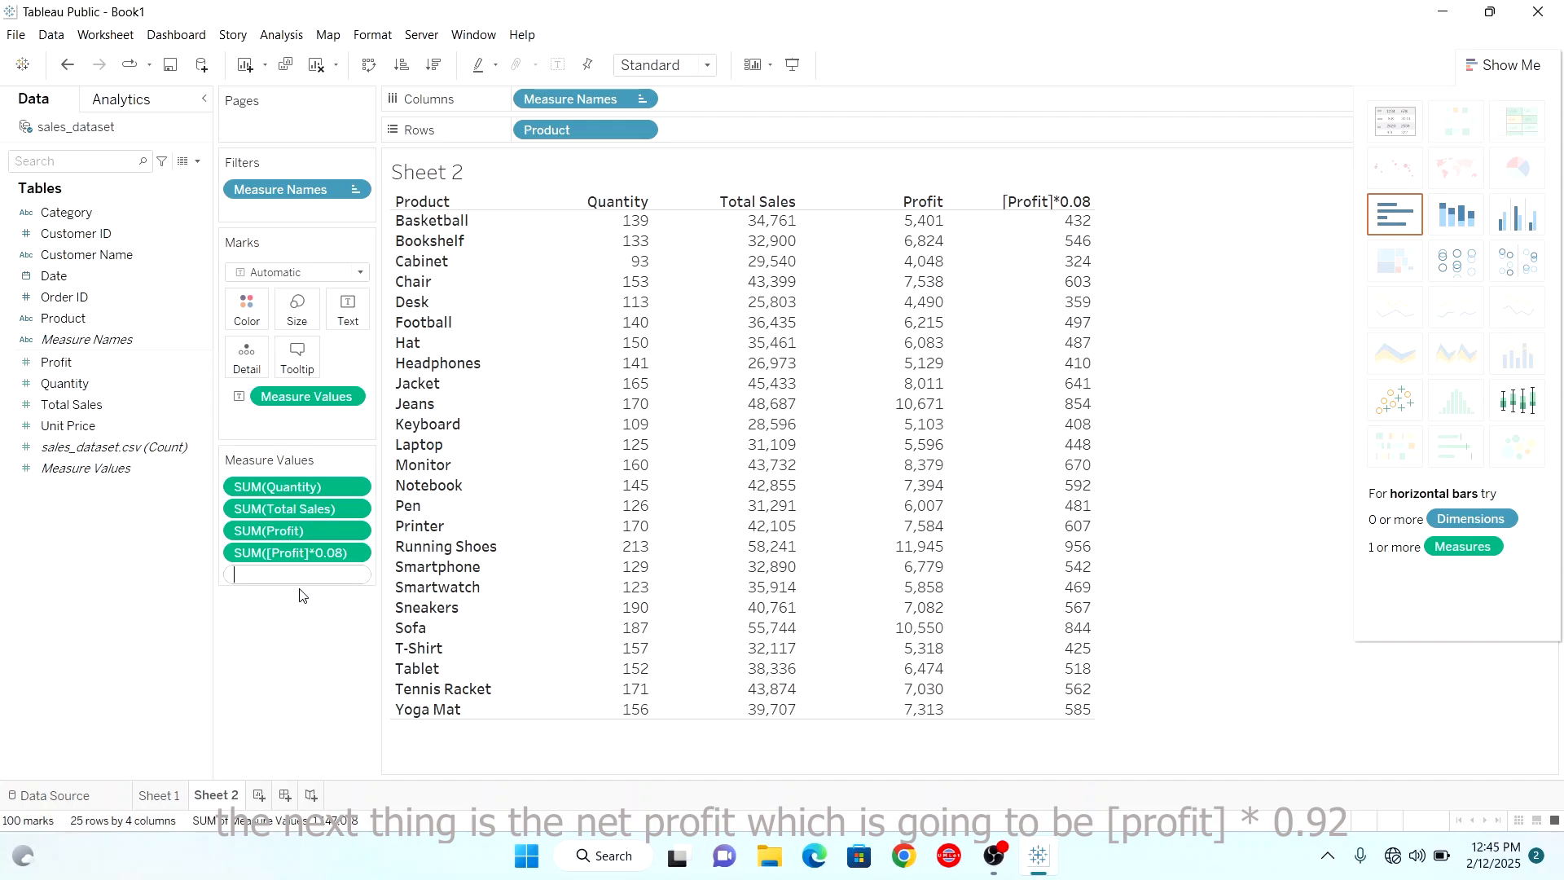
pyautogui.write('P')
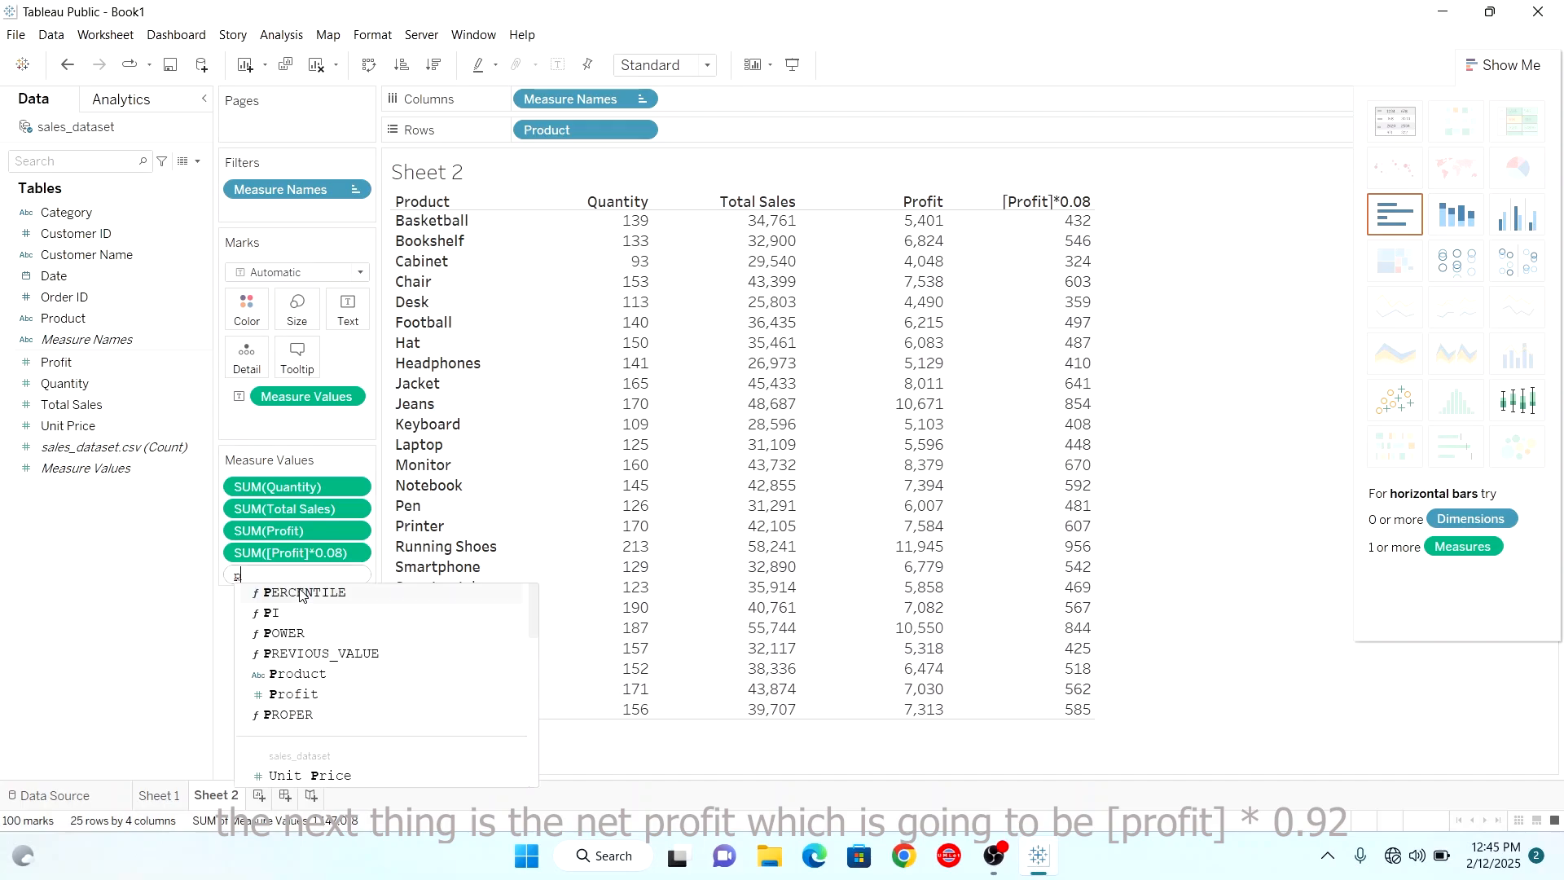
pyautogui.click(301, 696)
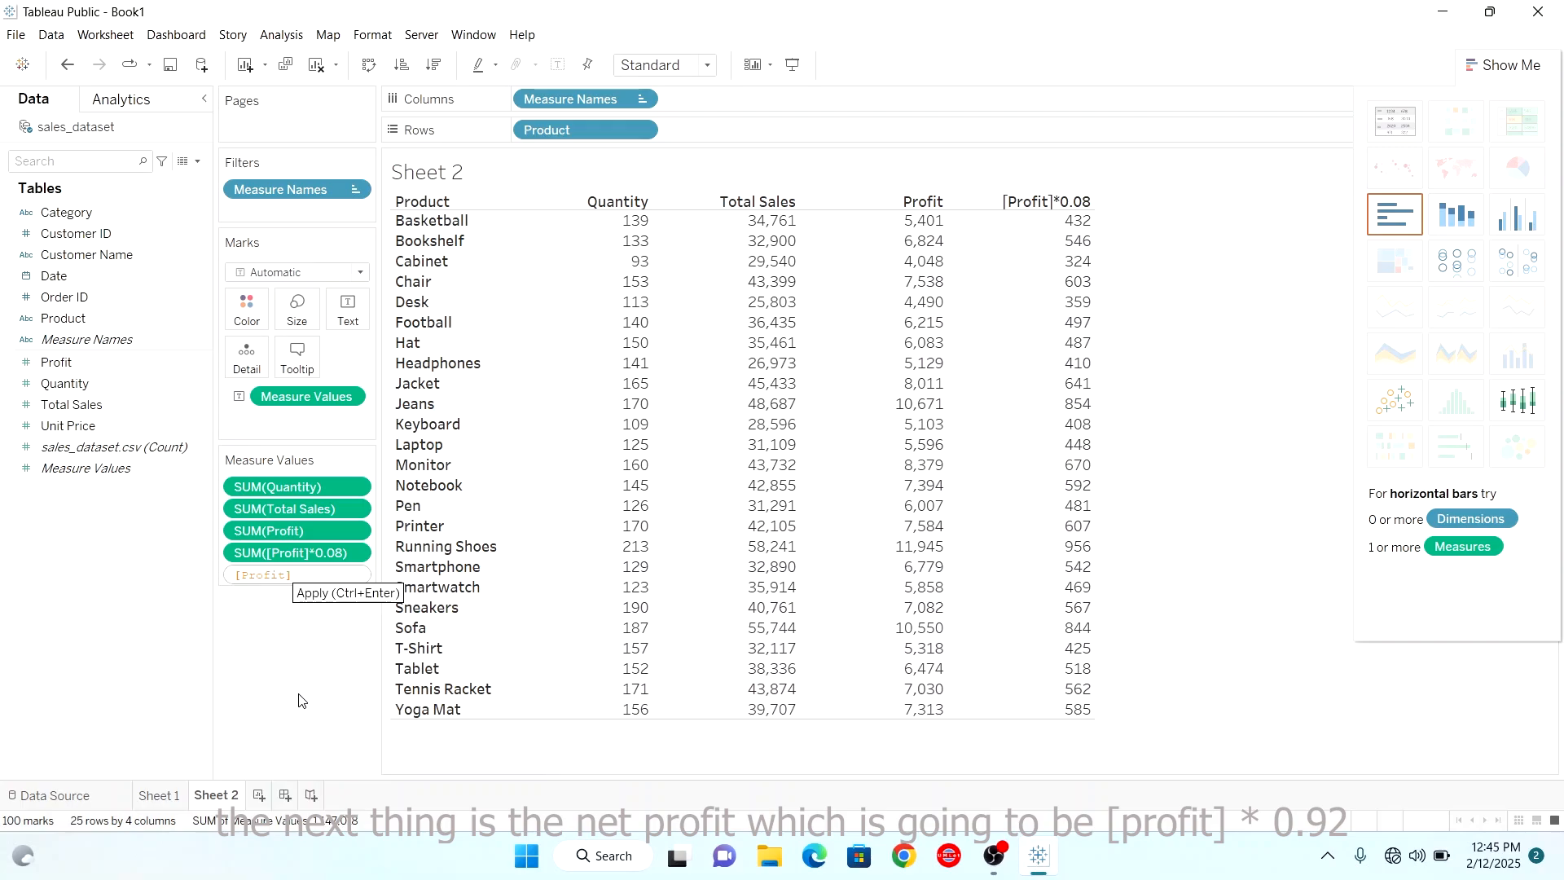
pyautogui.write('*0.')
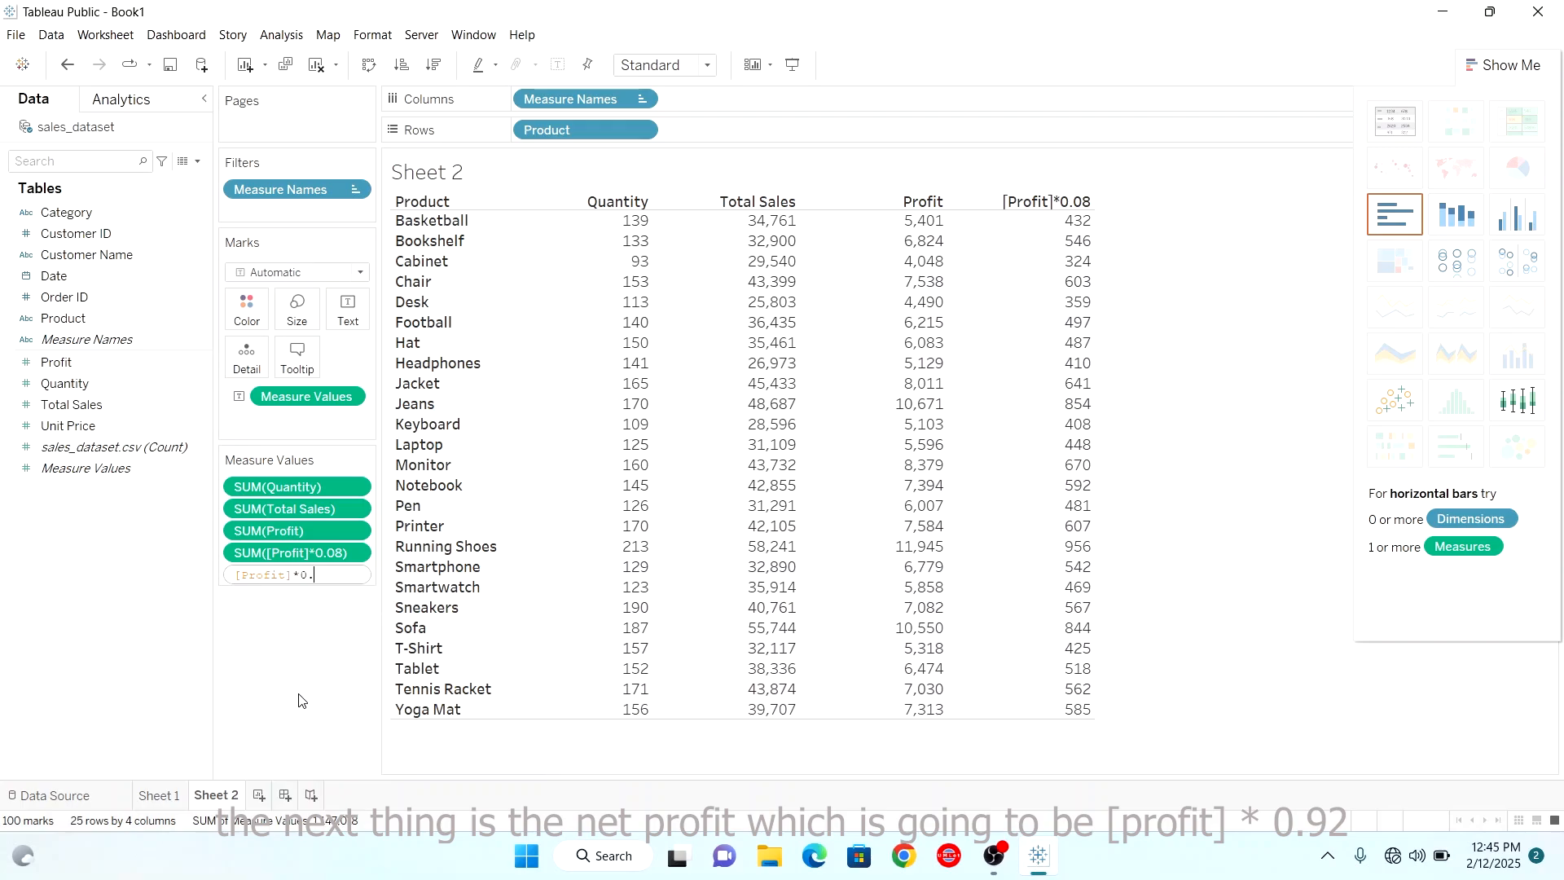
pyautogui.write('92')
pyautogui.press('Return')
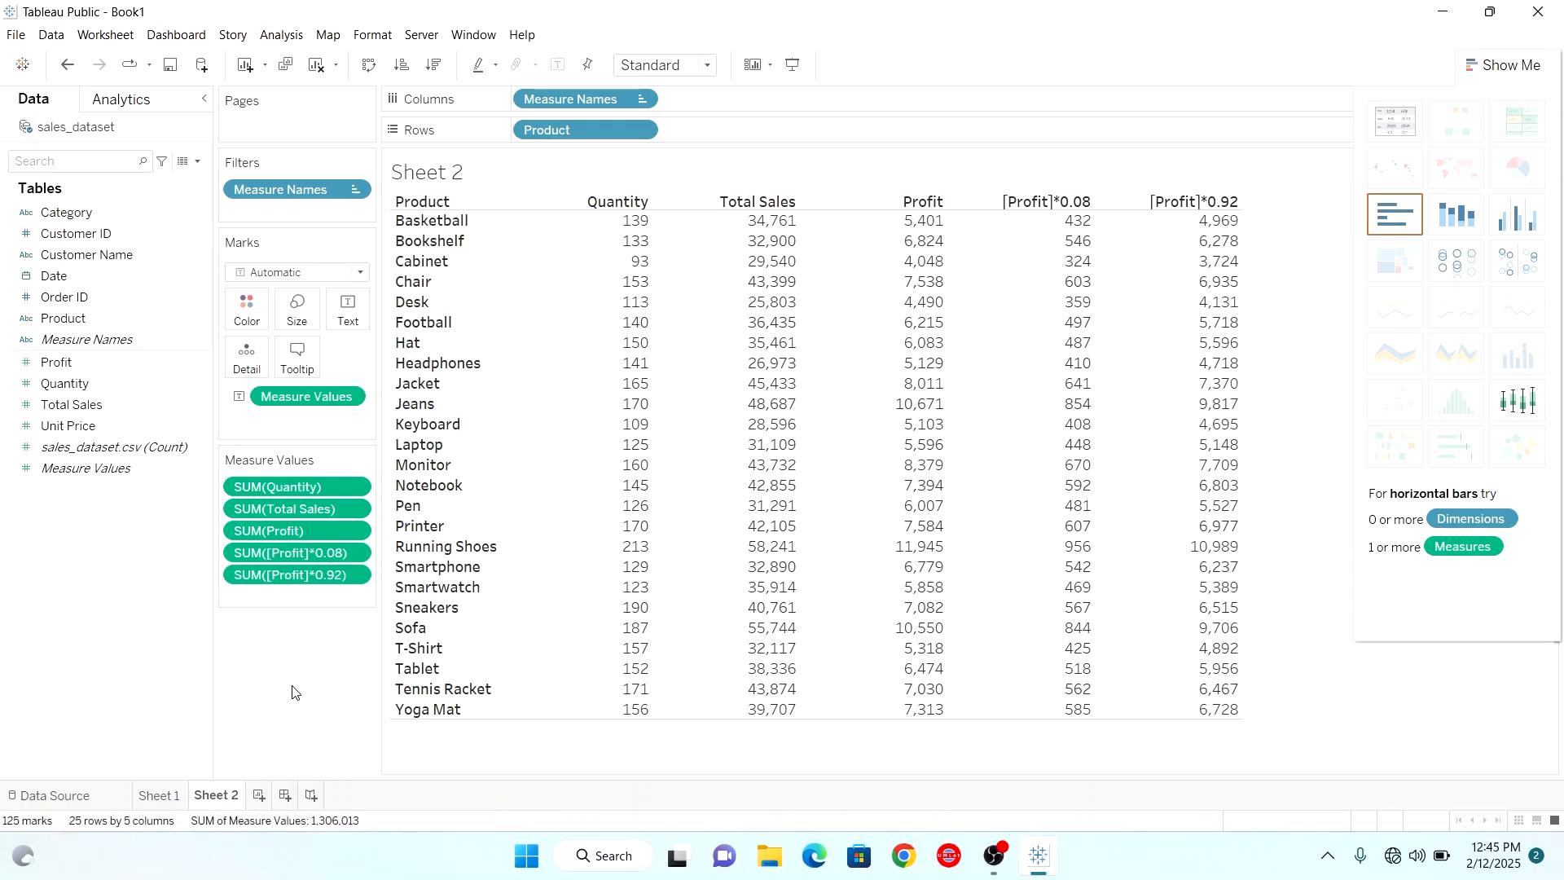
# Rename the [Profit]*0.08 column heading to the alias Tax.
pyautogui.click(1043, 203)
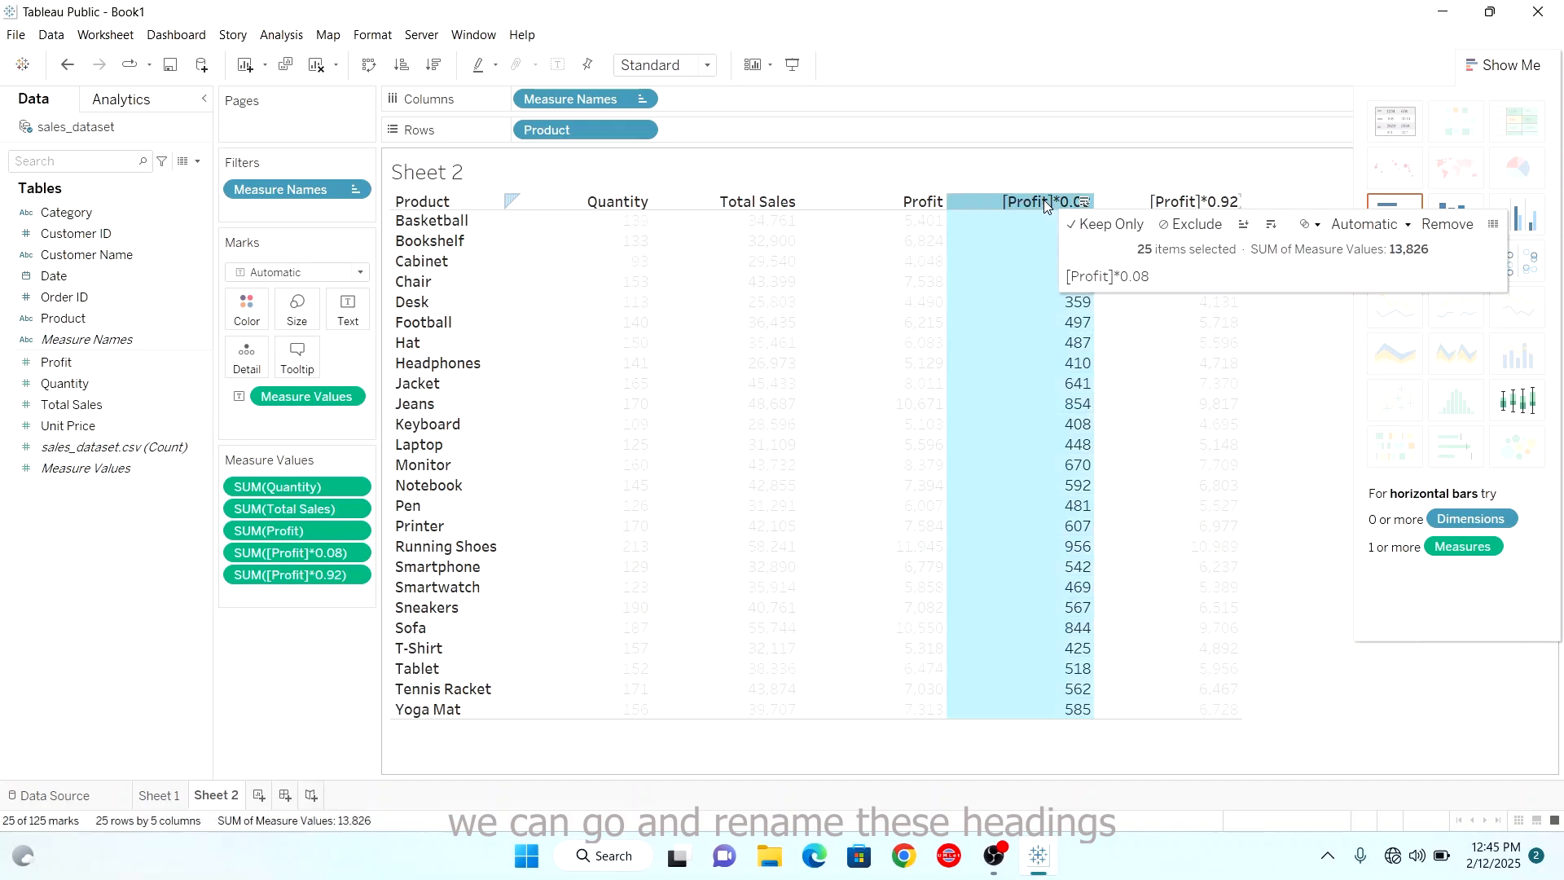
pyautogui.rightClick(1043, 201)
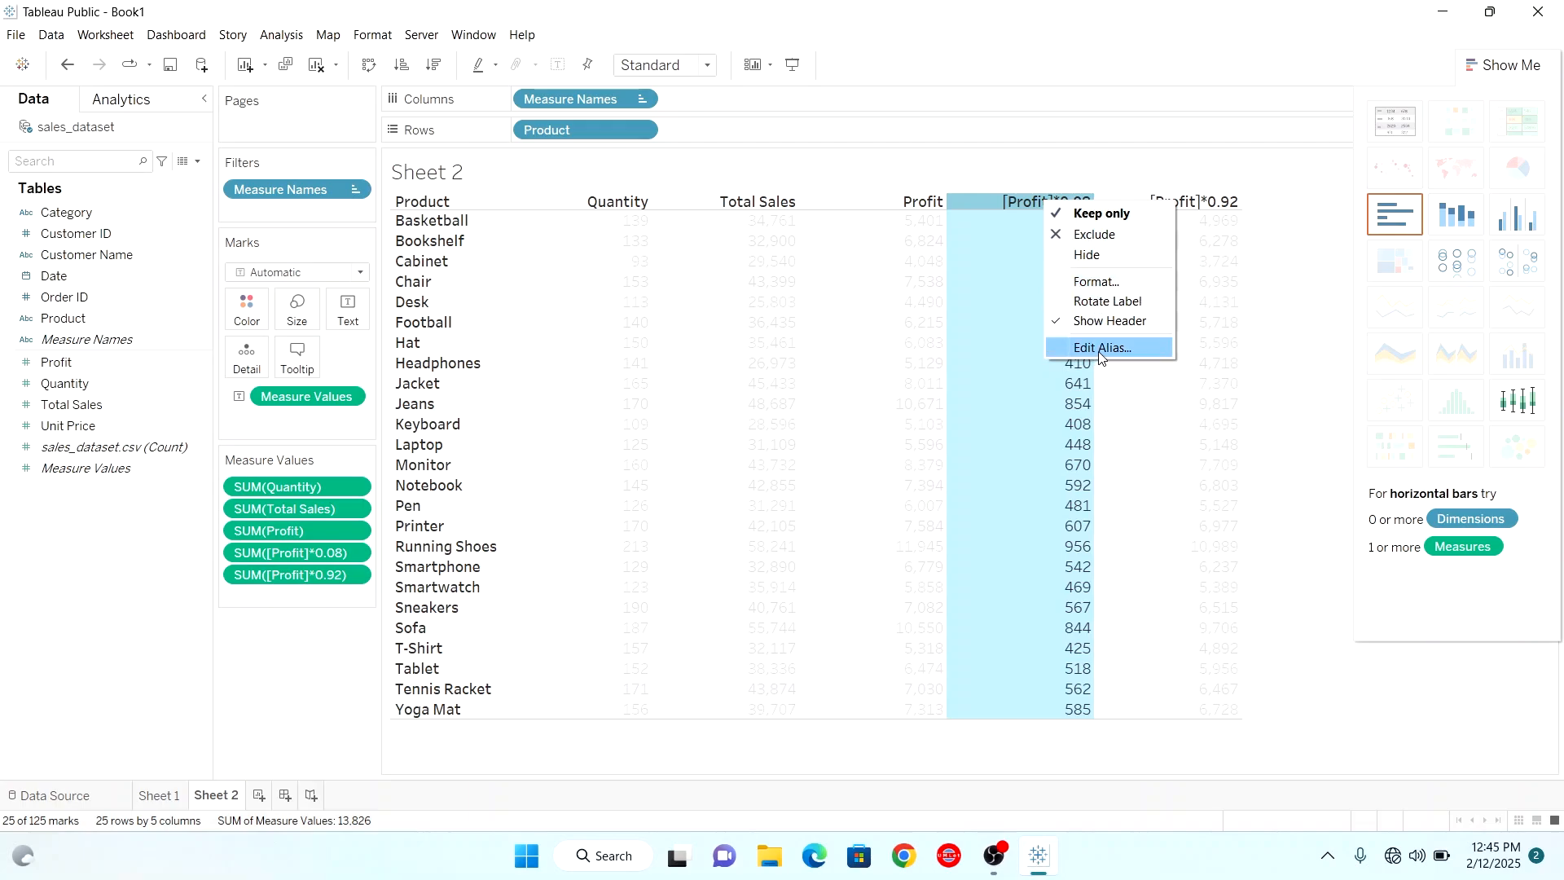
pyautogui.click(1022, 205)
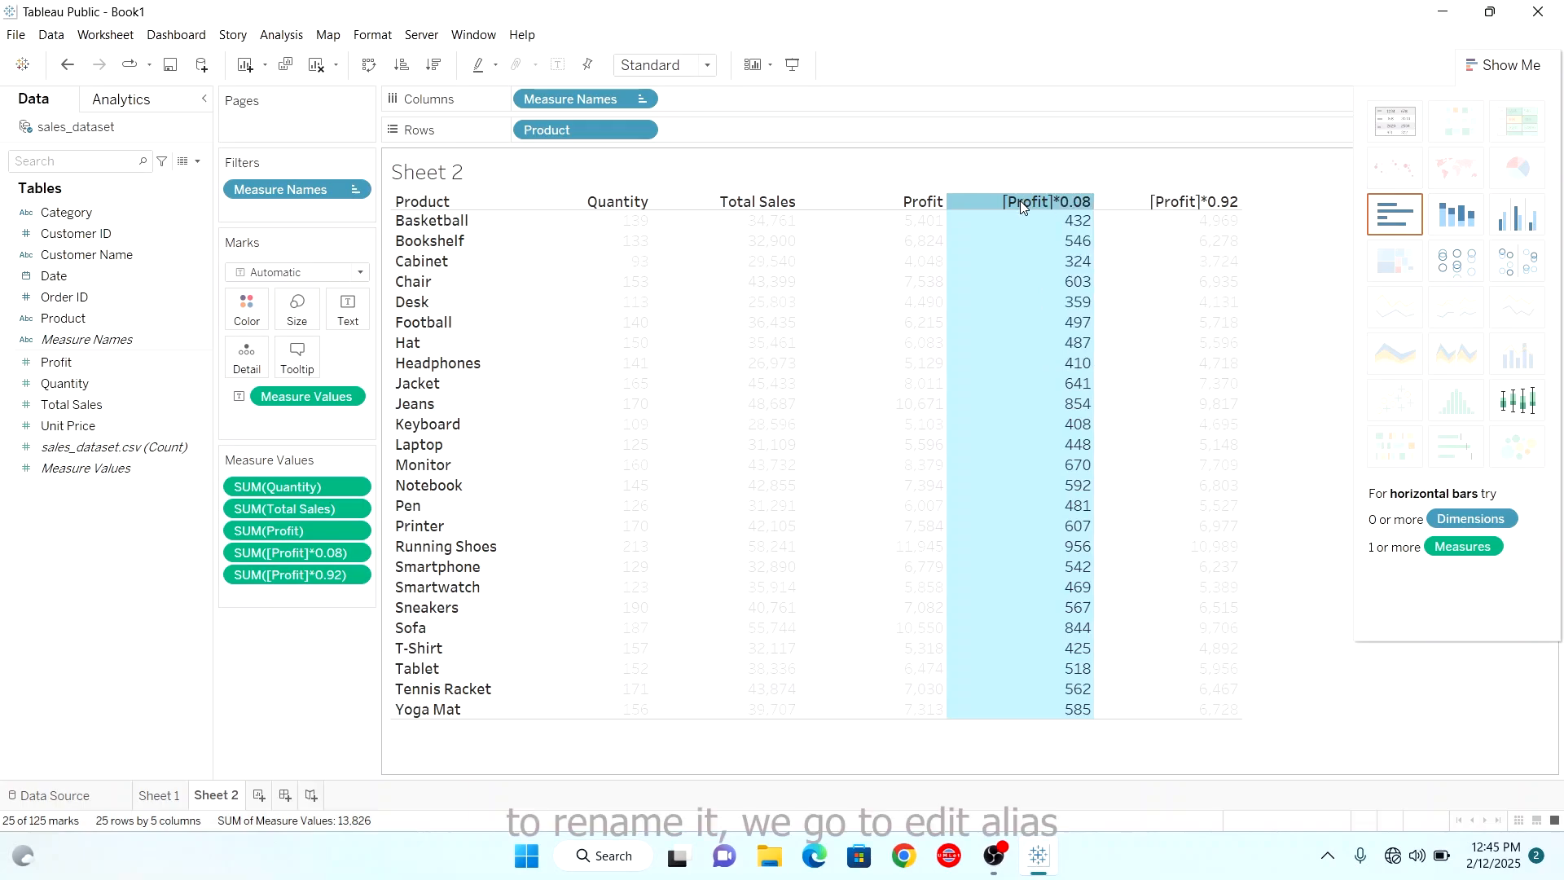
pyautogui.rightClick(1022, 205)
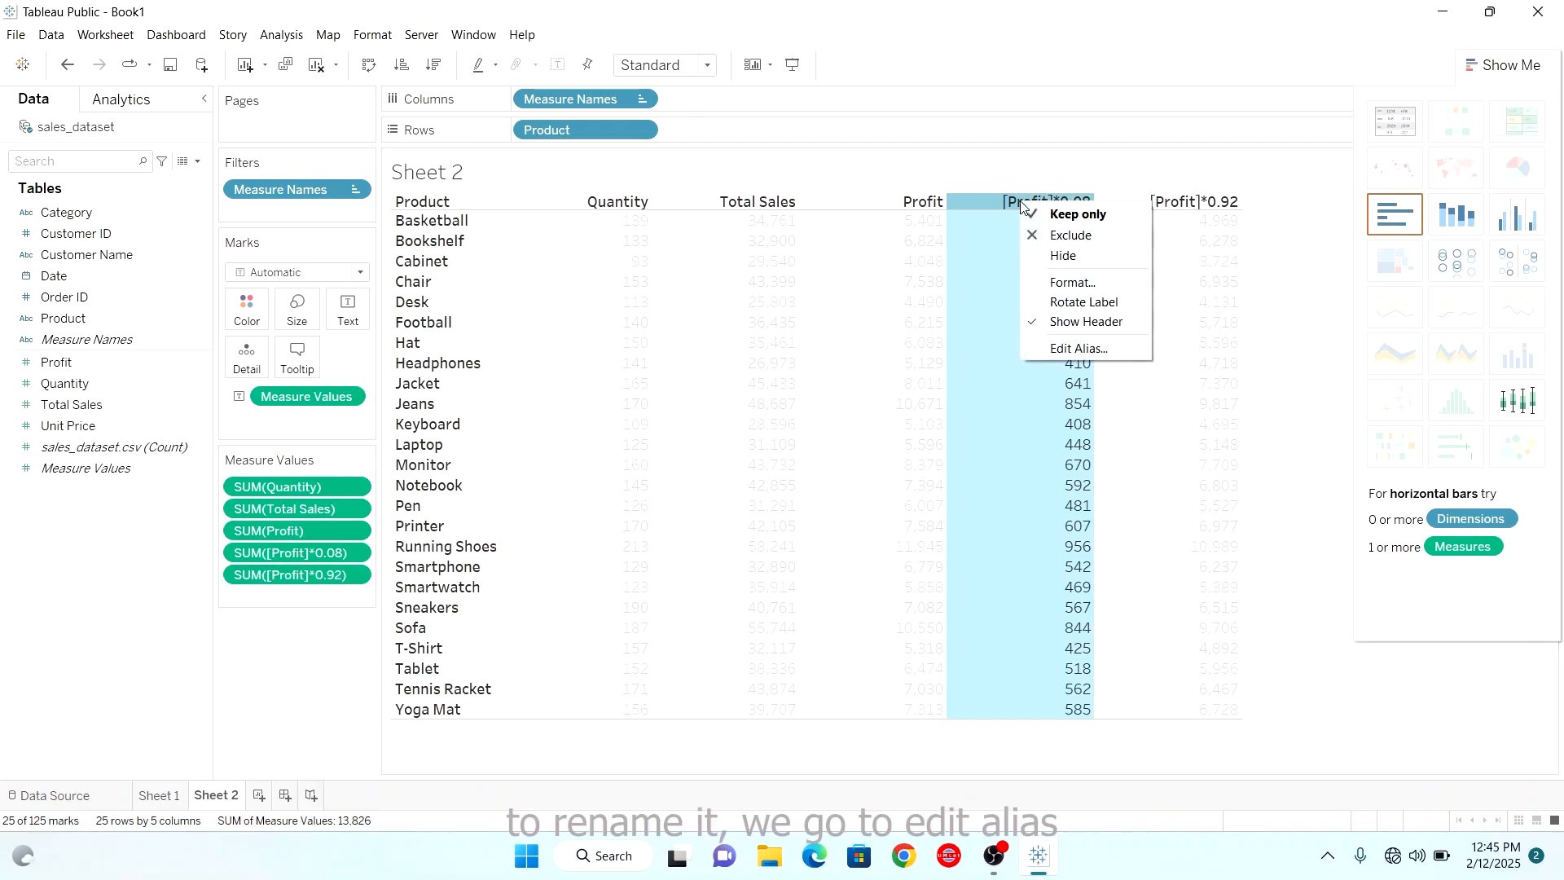
pyautogui.click(1059, 348)
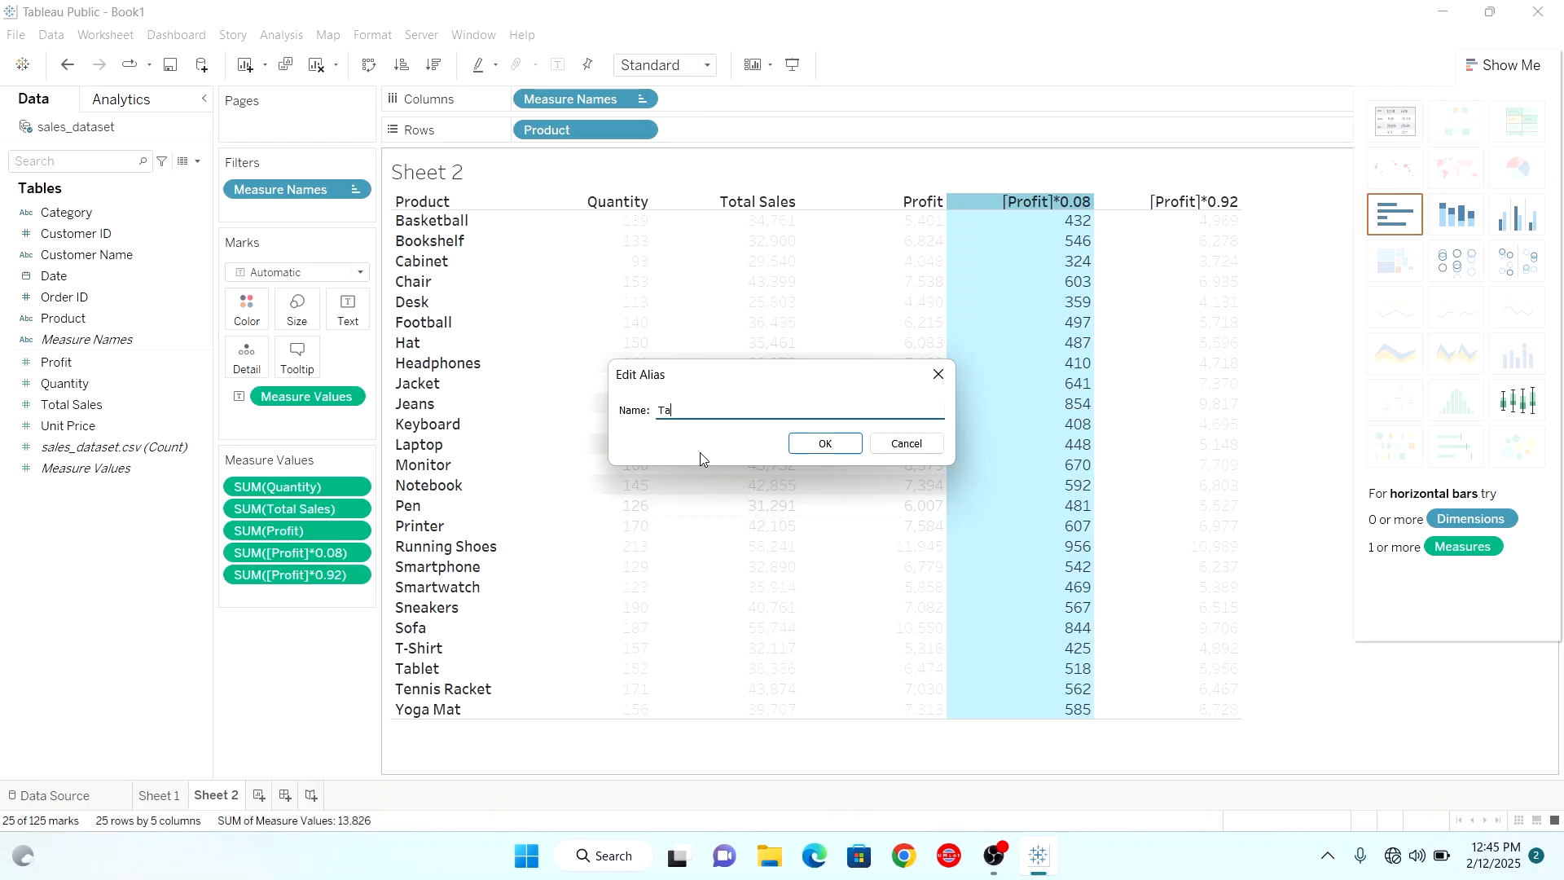
pyautogui.click(838, 450)
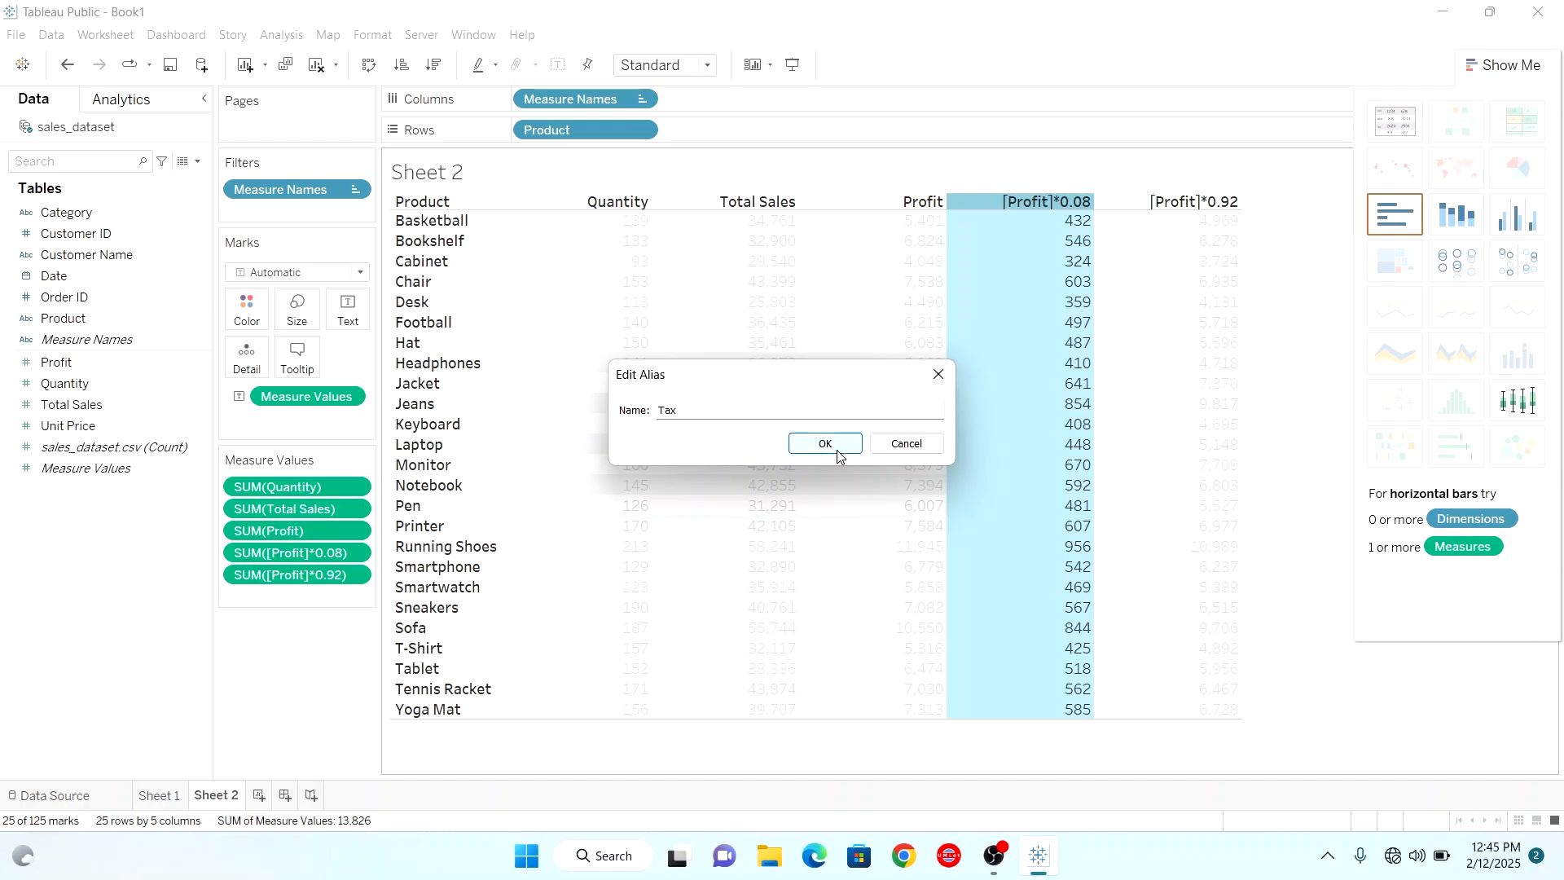
# Rename the [Profit]*0.92 column heading to the alias Net Profit and clear the column selection.
pyautogui.click(1170, 202)
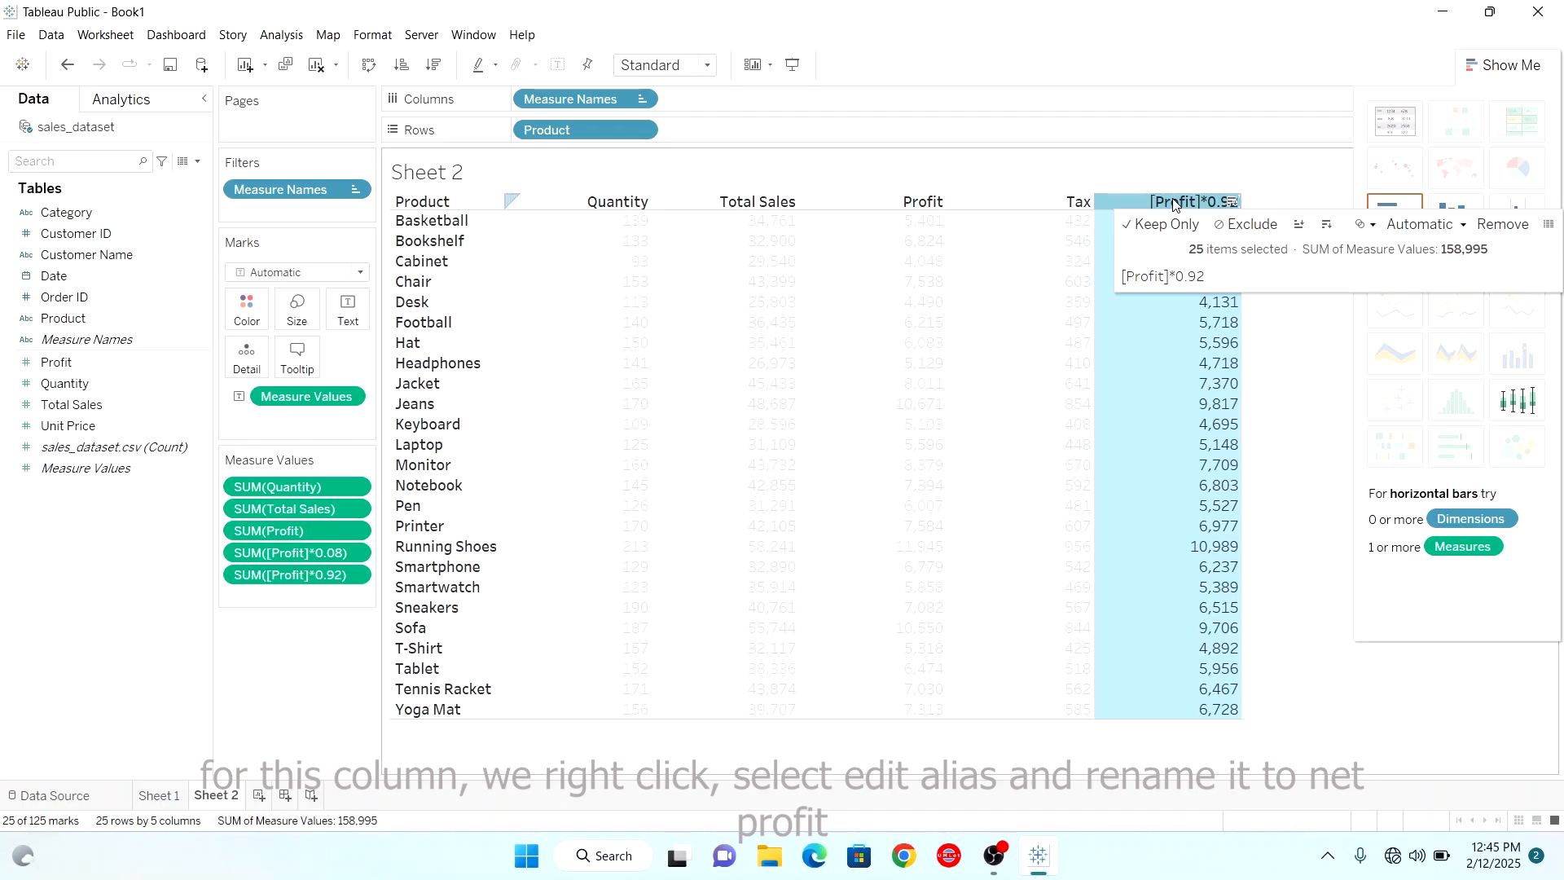
pyautogui.rightClick(1173, 204)
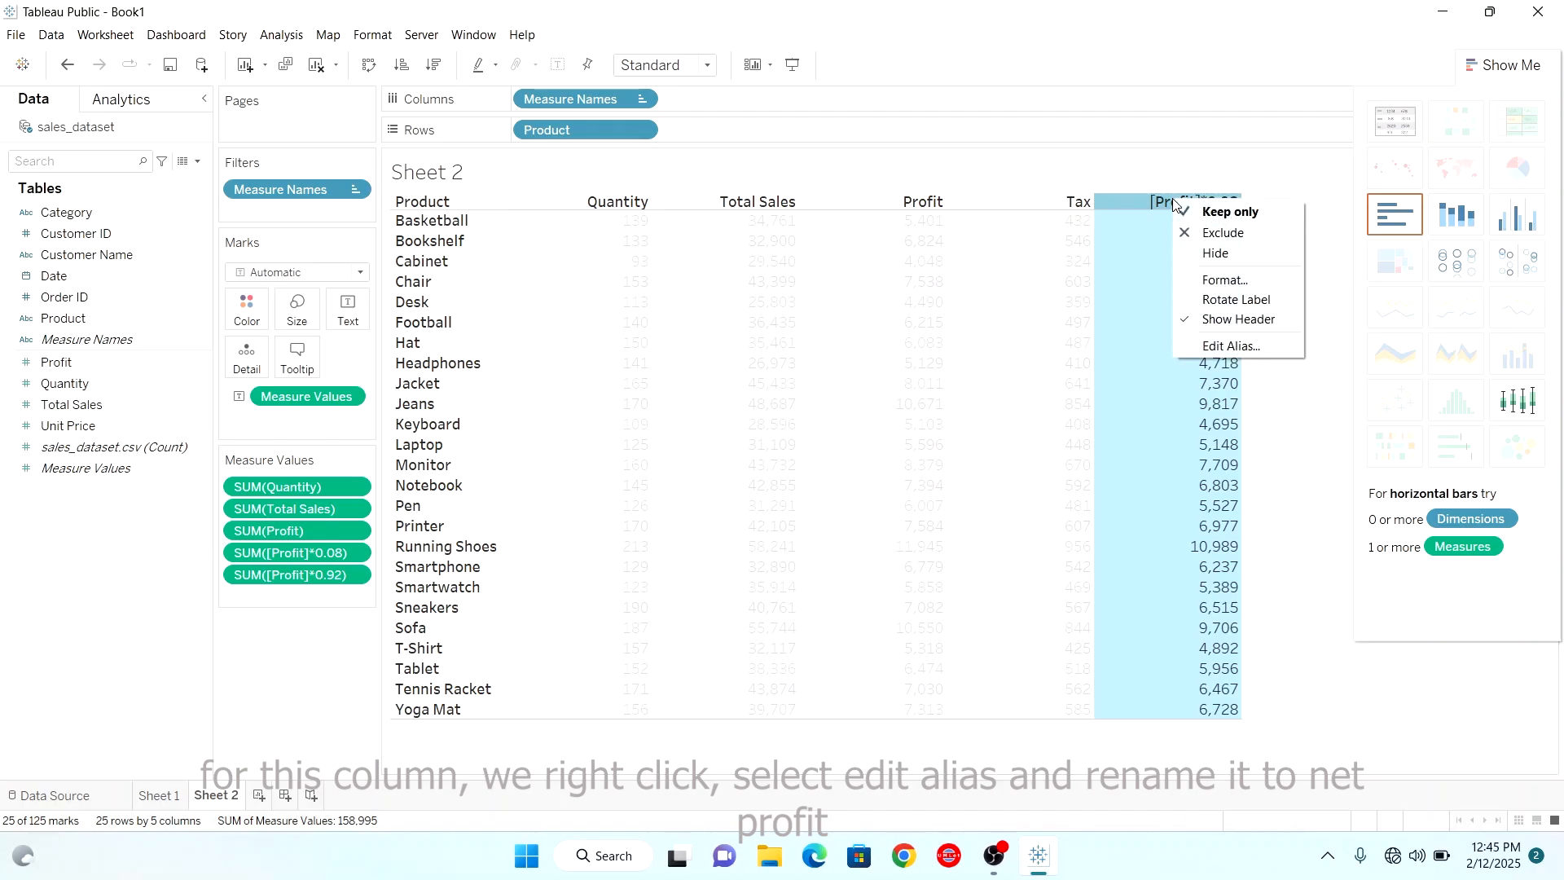
pyautogui.click(1231, 346)
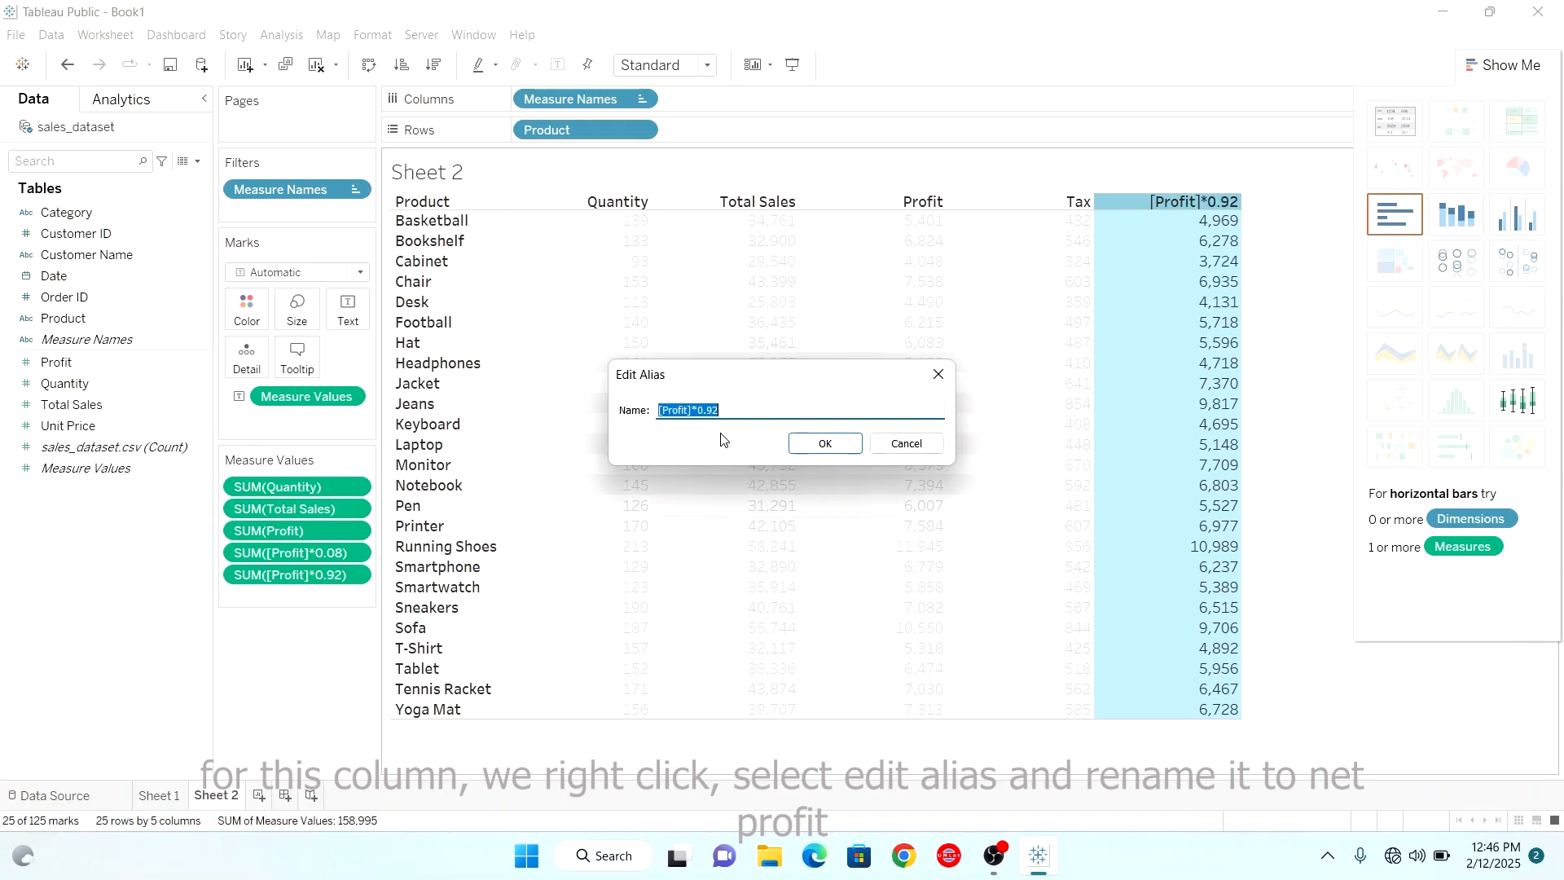
pyautogui.write('Net Profit')
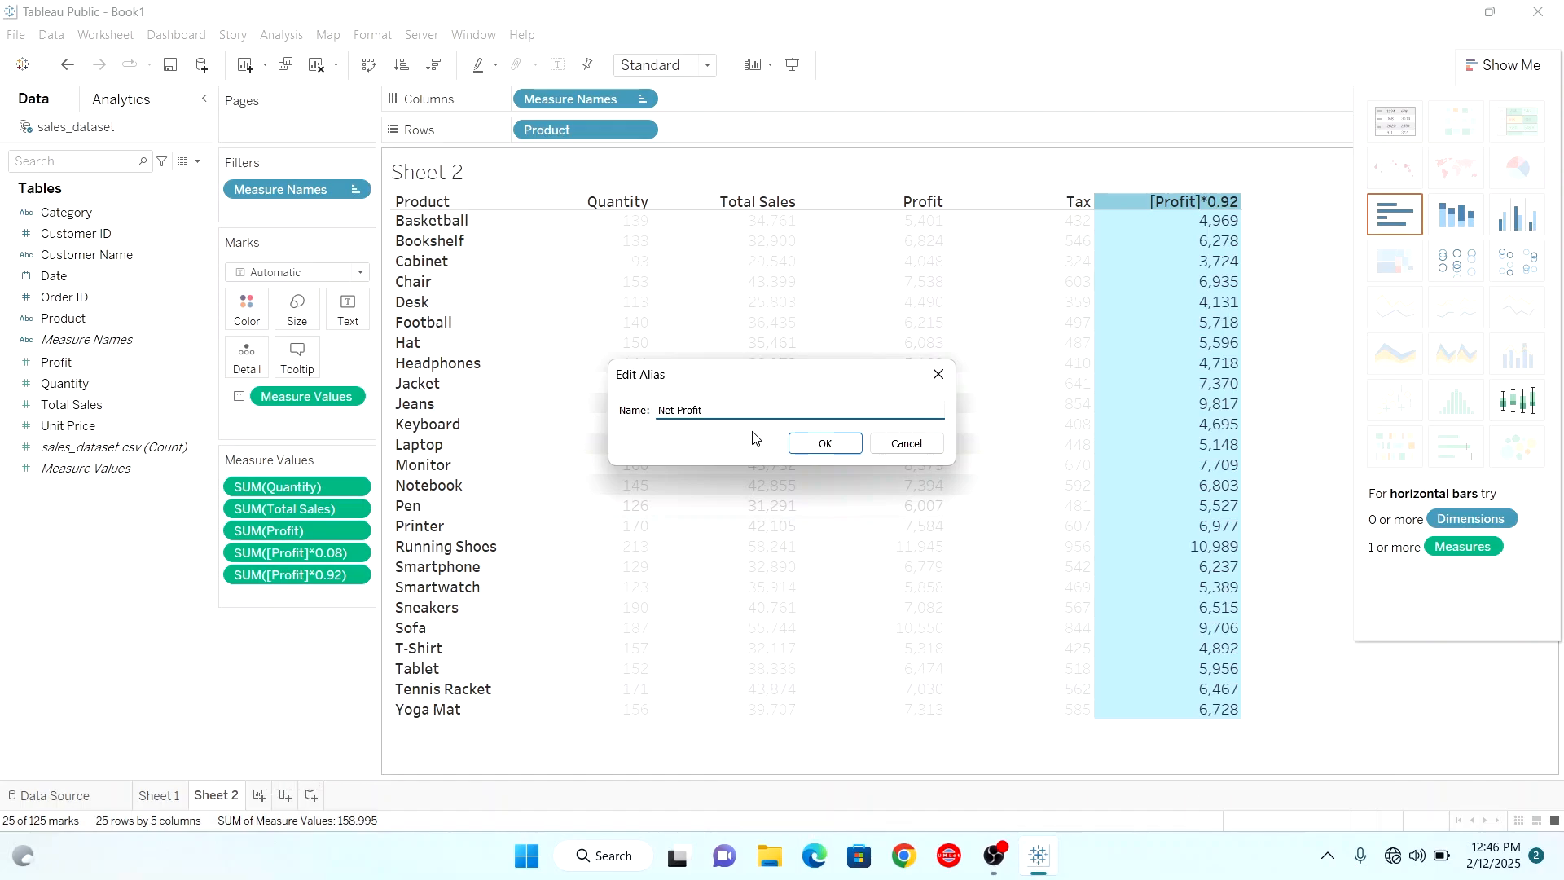
pyautogui.click(818, 443)
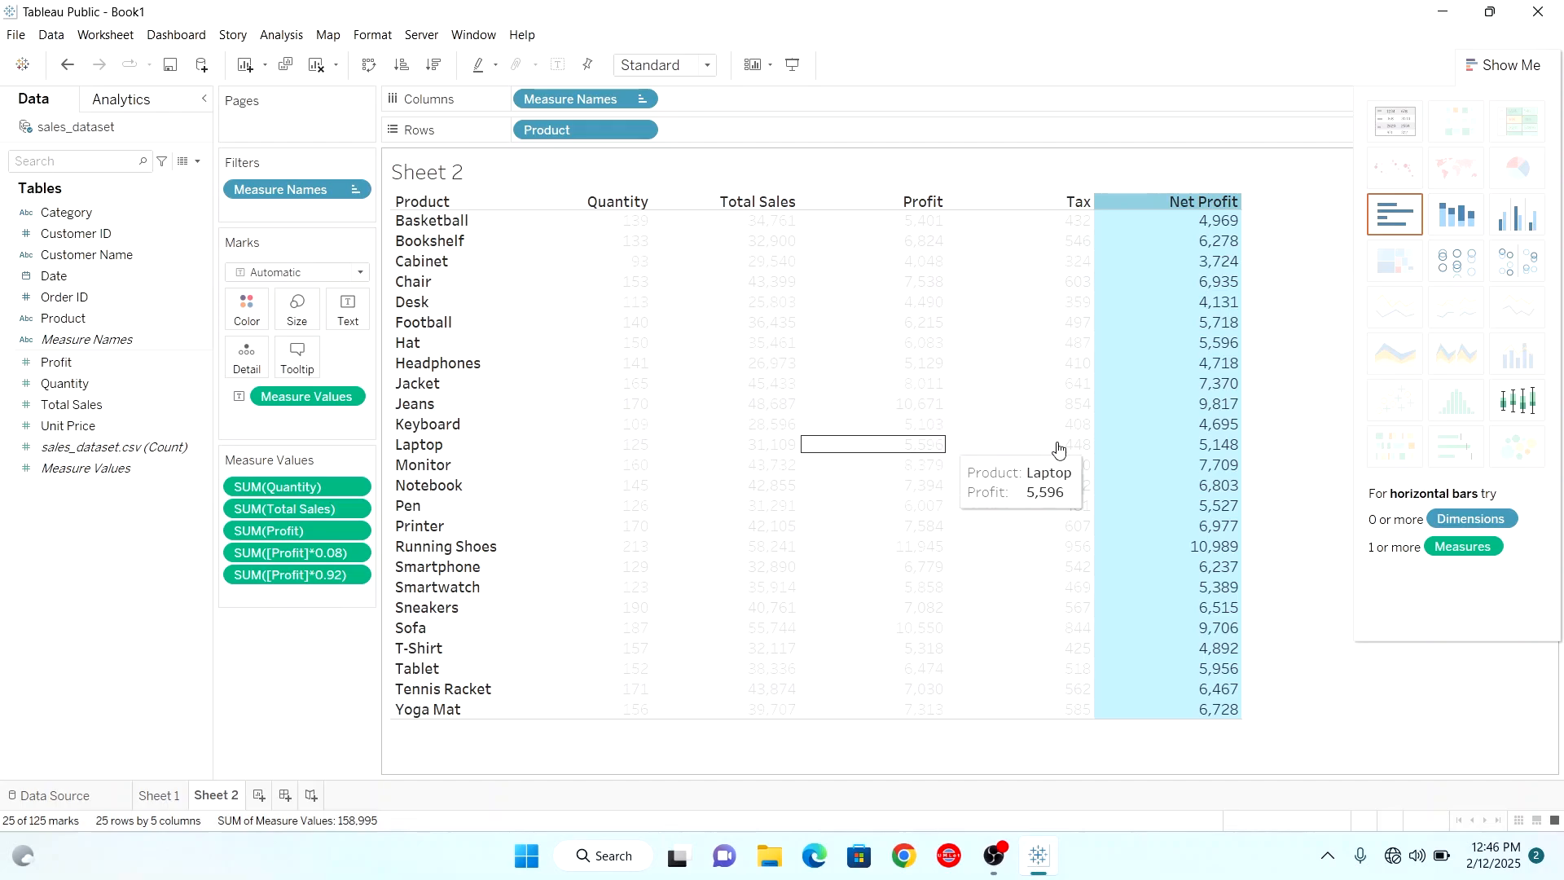
pyautogui.click(1301, 306)
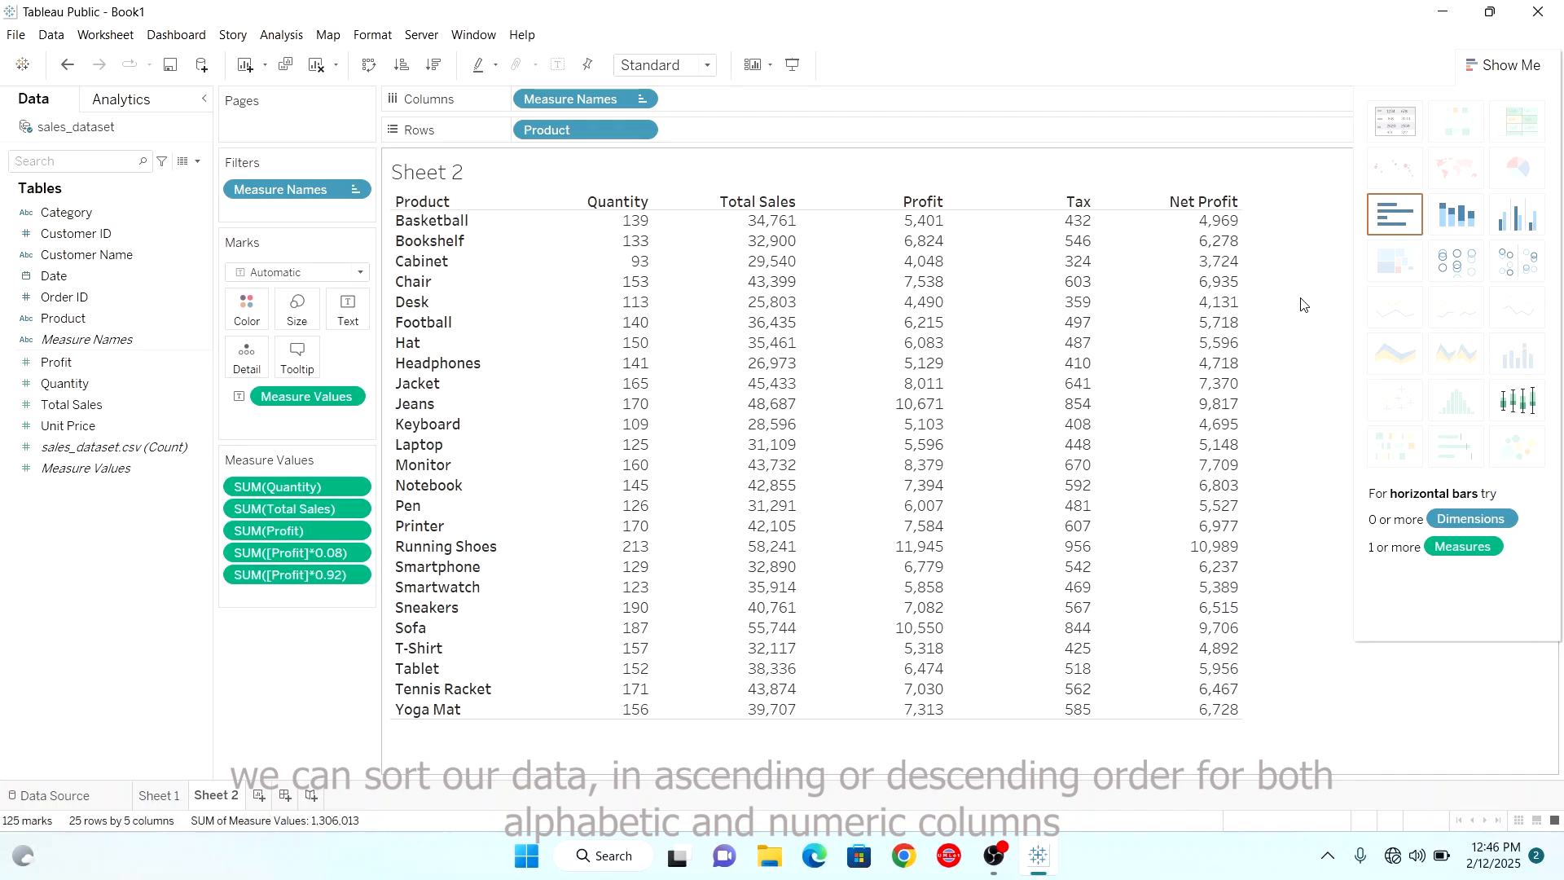
# Sort the Product column in descending alphabetical order and switch it back to ascending order.
pyautogui.moveTo(446, 204)
pyautogui.click(486, 205)
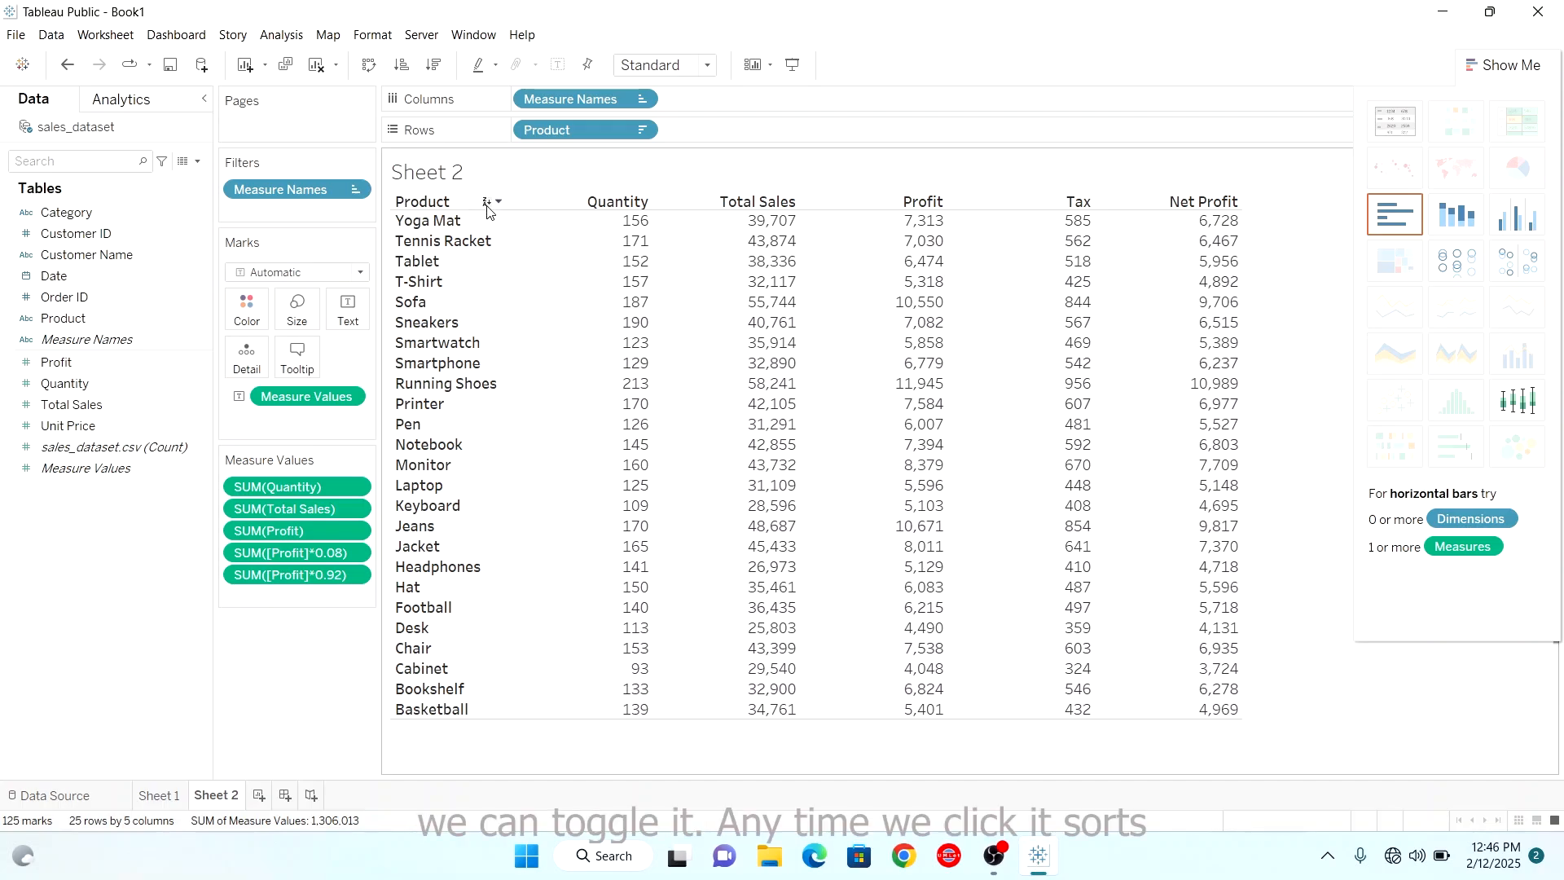
pyautogui.click(487, 202)
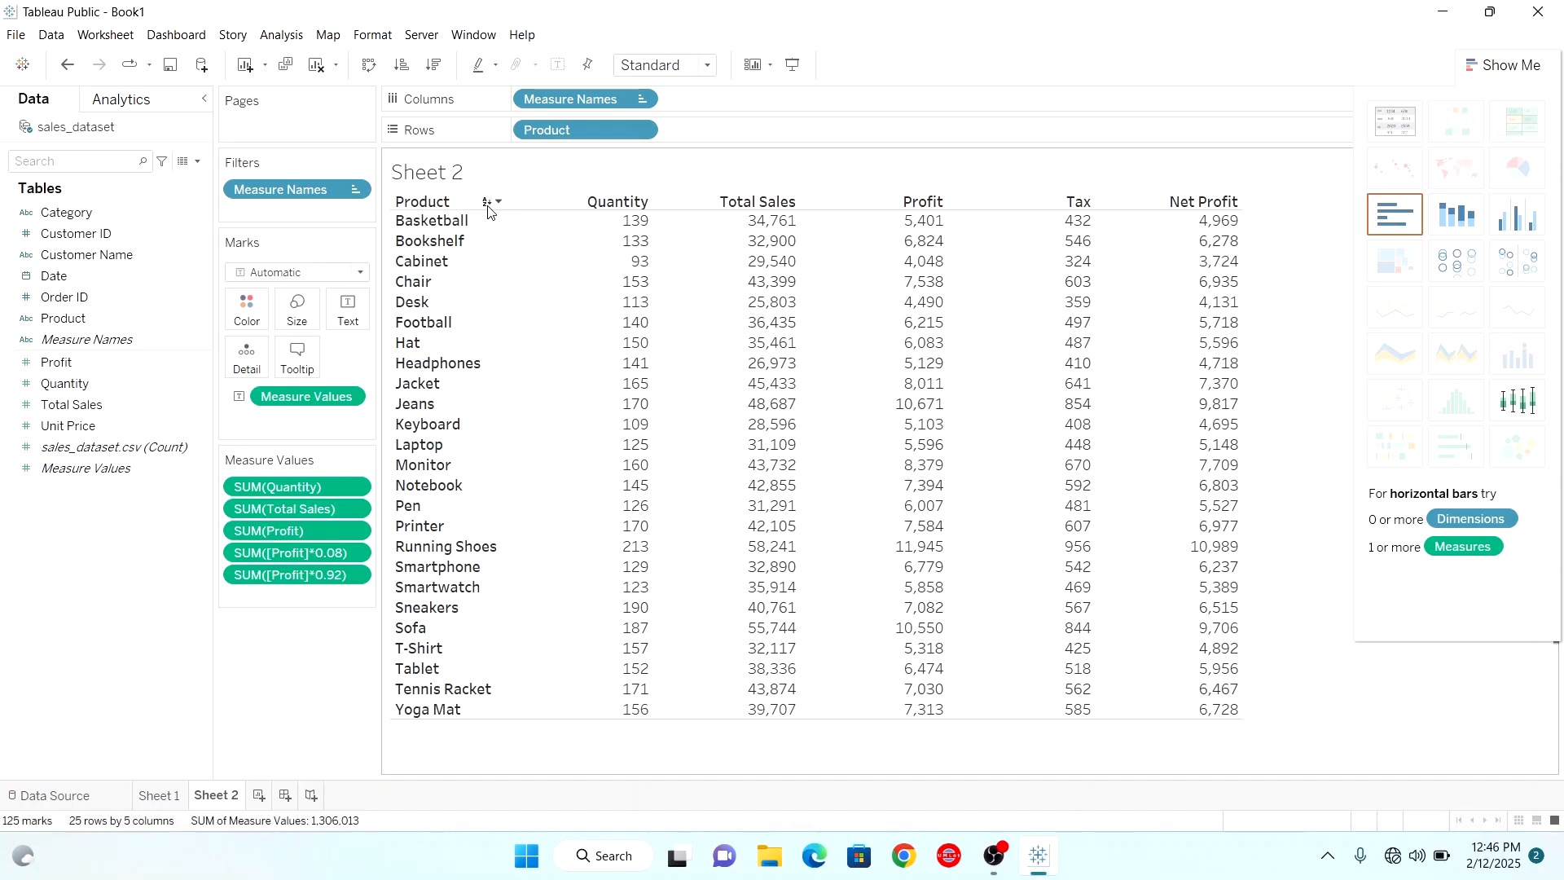
# Sort the products by Quantity in descending order, and switch that sort to ascending.
pyautogui.click(642, 202)
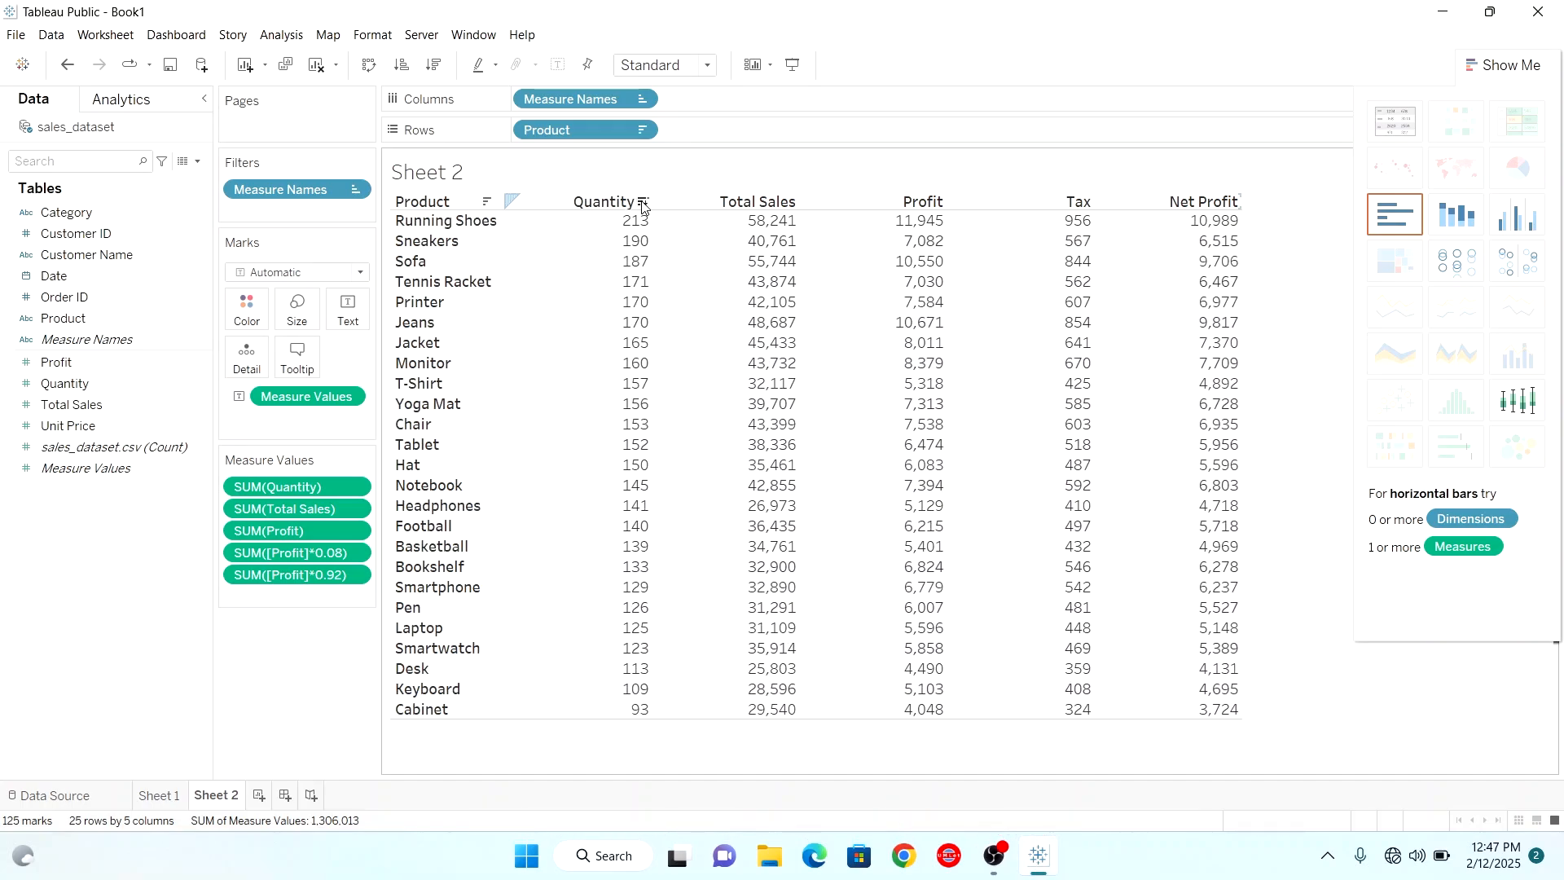
pyautogui.click(642, 203)
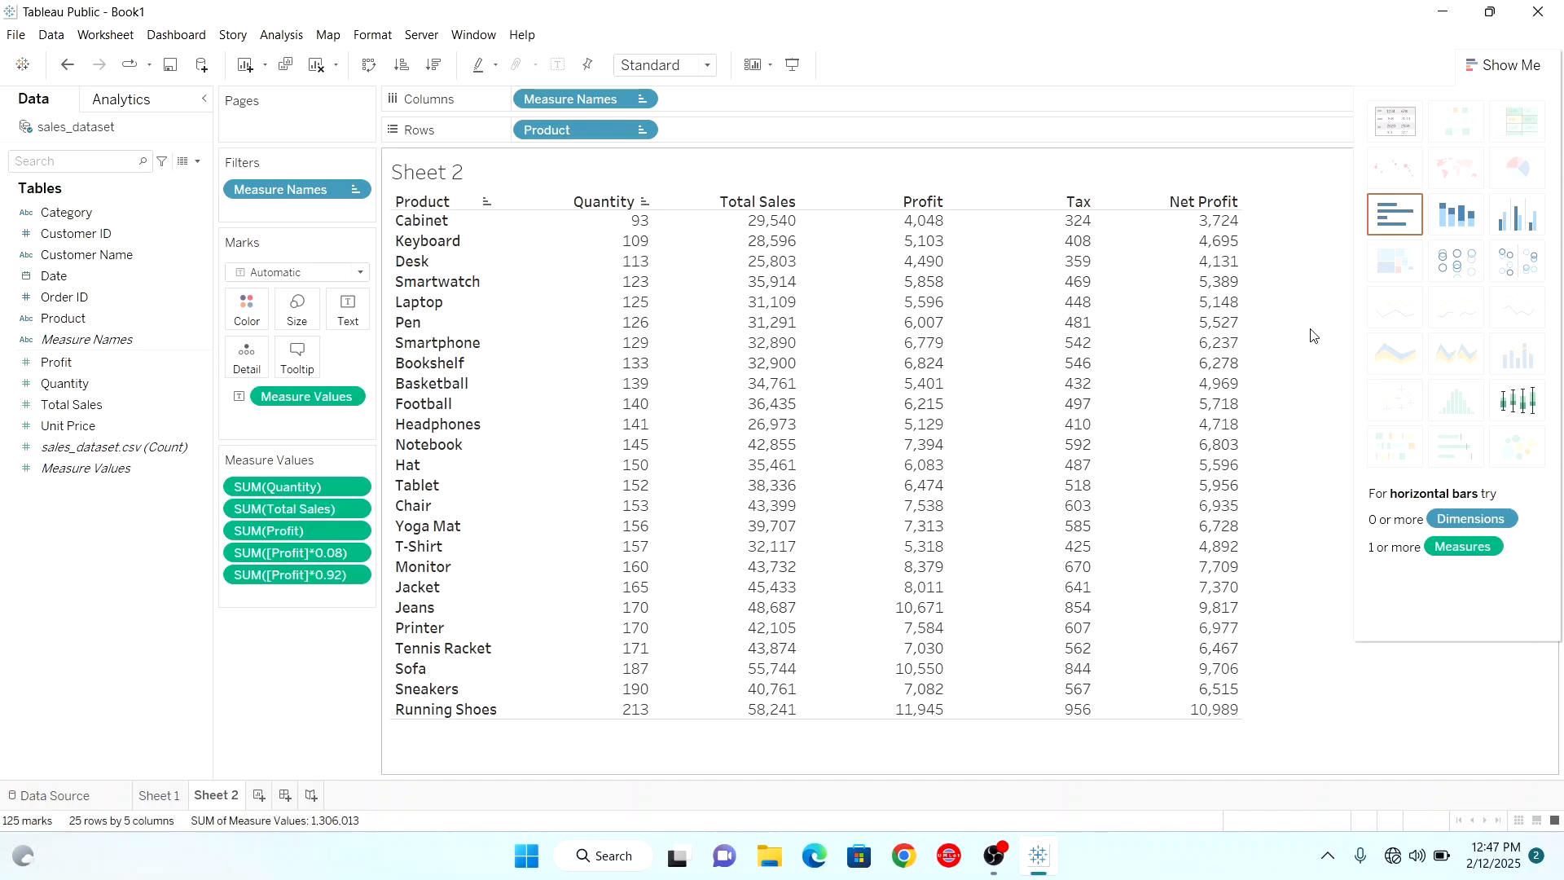
# Show column grand totals for the product table.
pyautogui.click(281, 35)
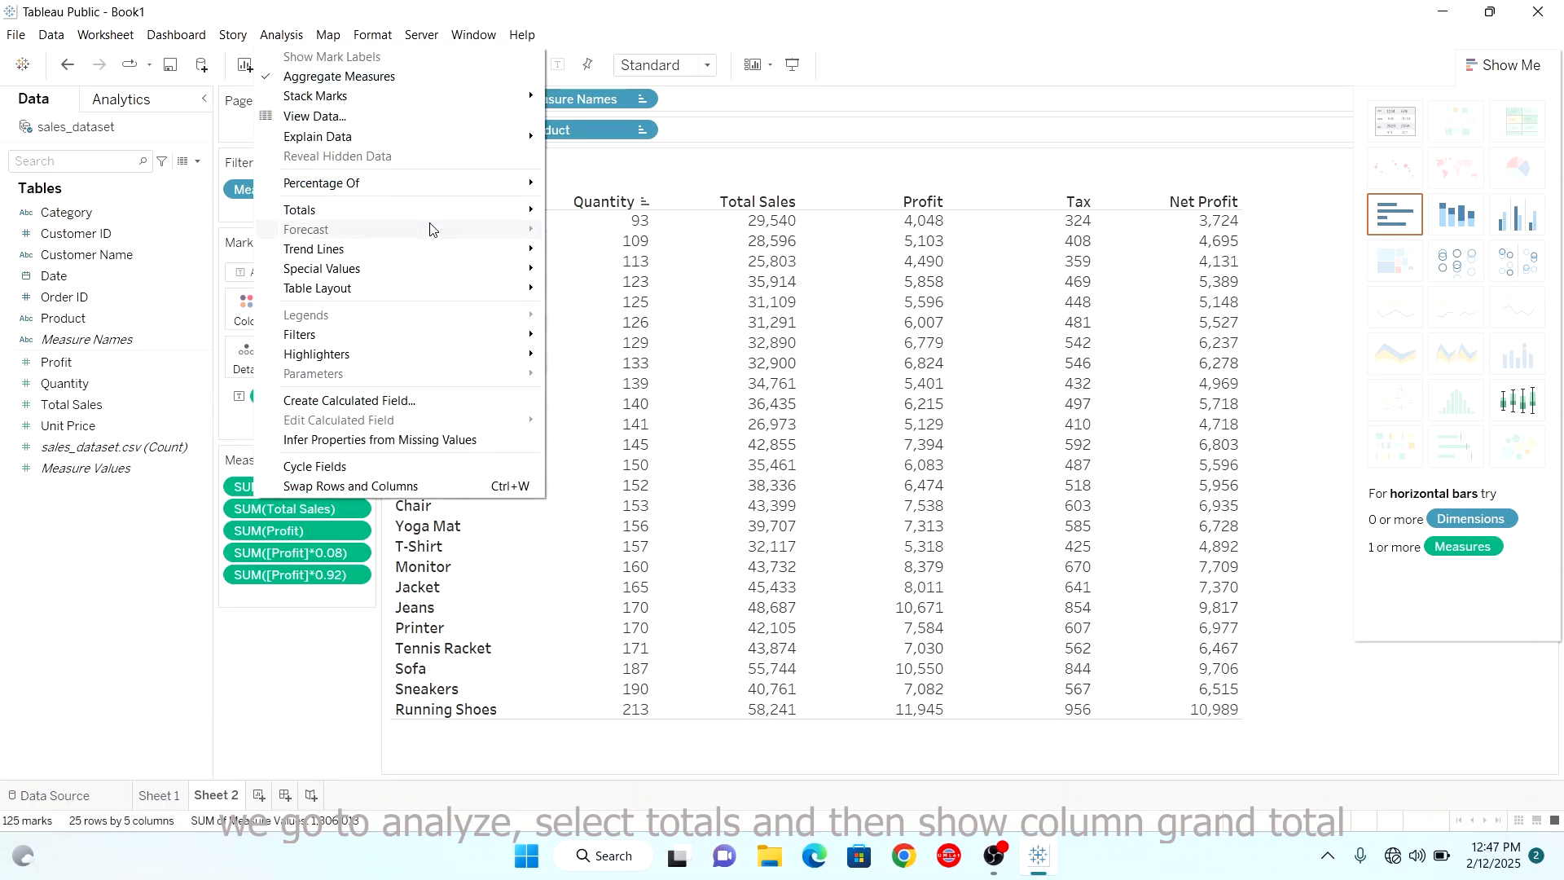
pyautogui.moveTo(480, 218)
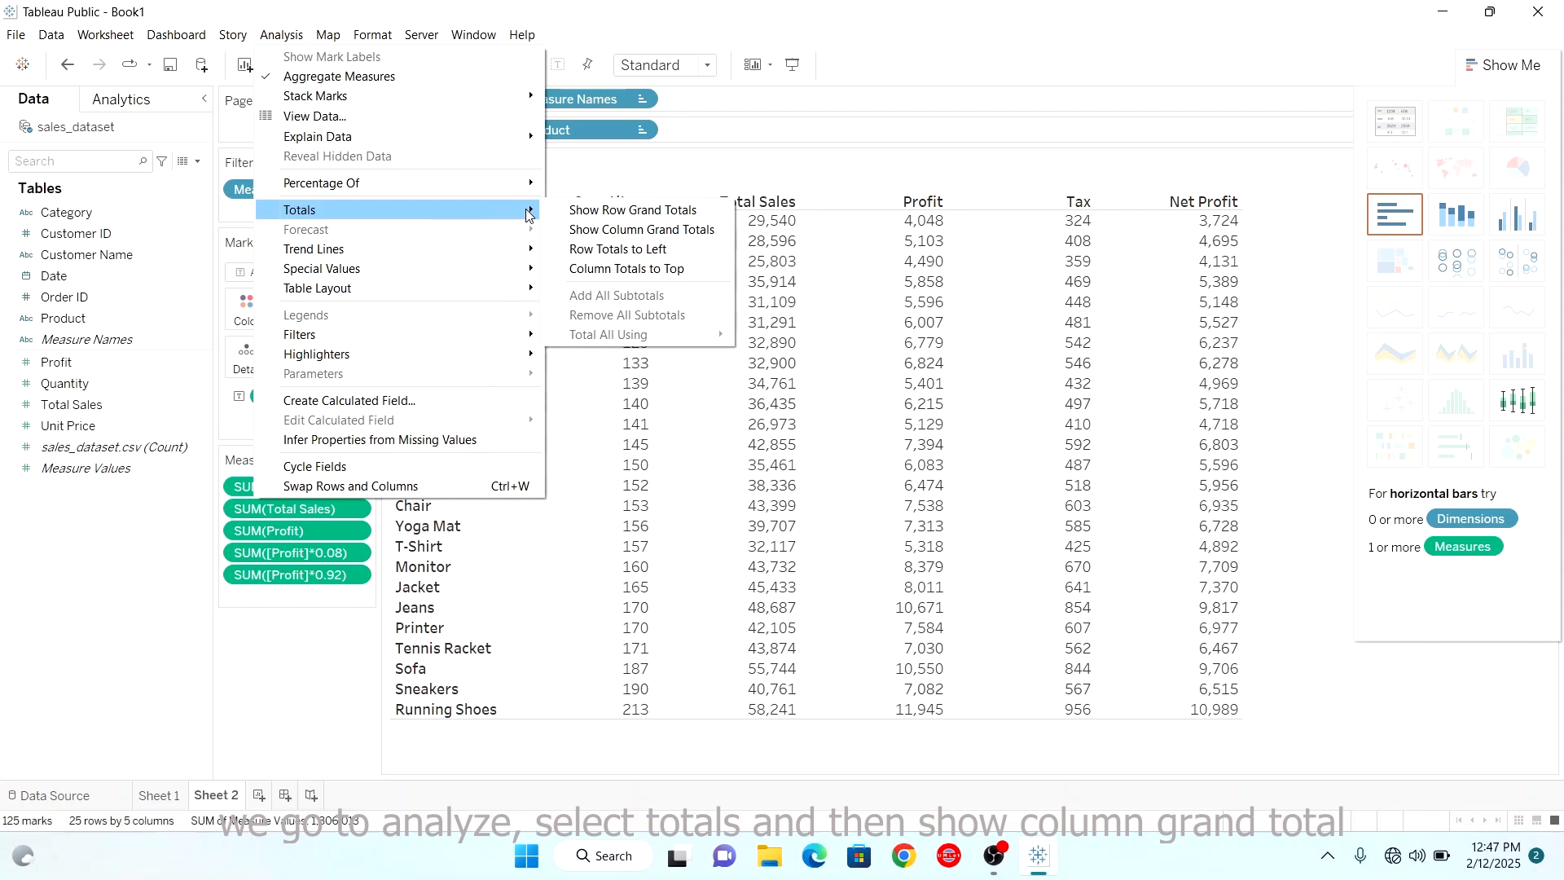
pyautogui.click(606, 231)
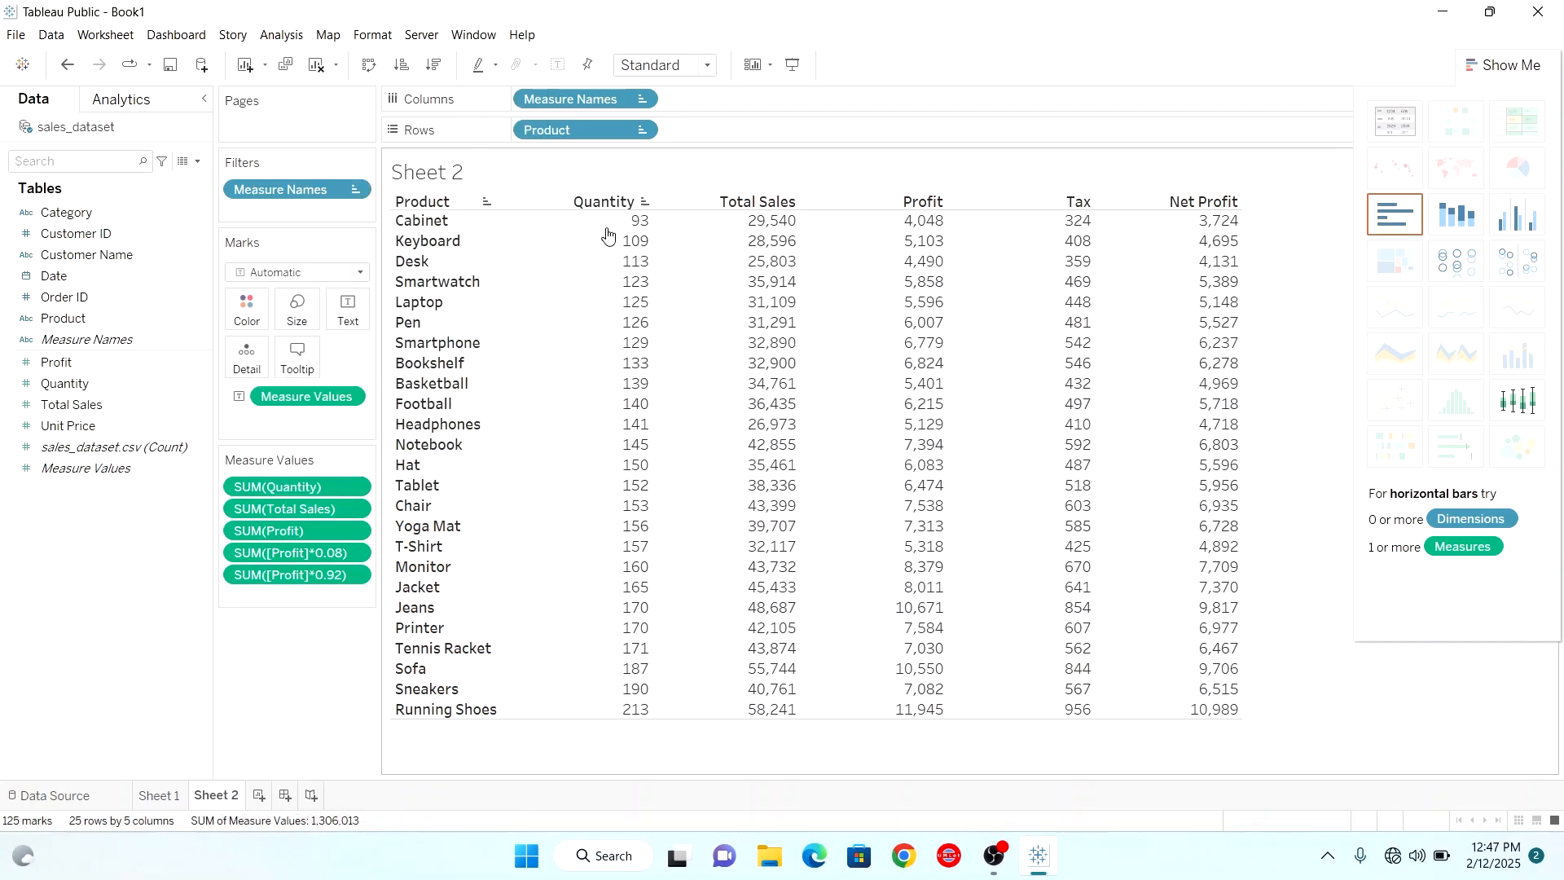